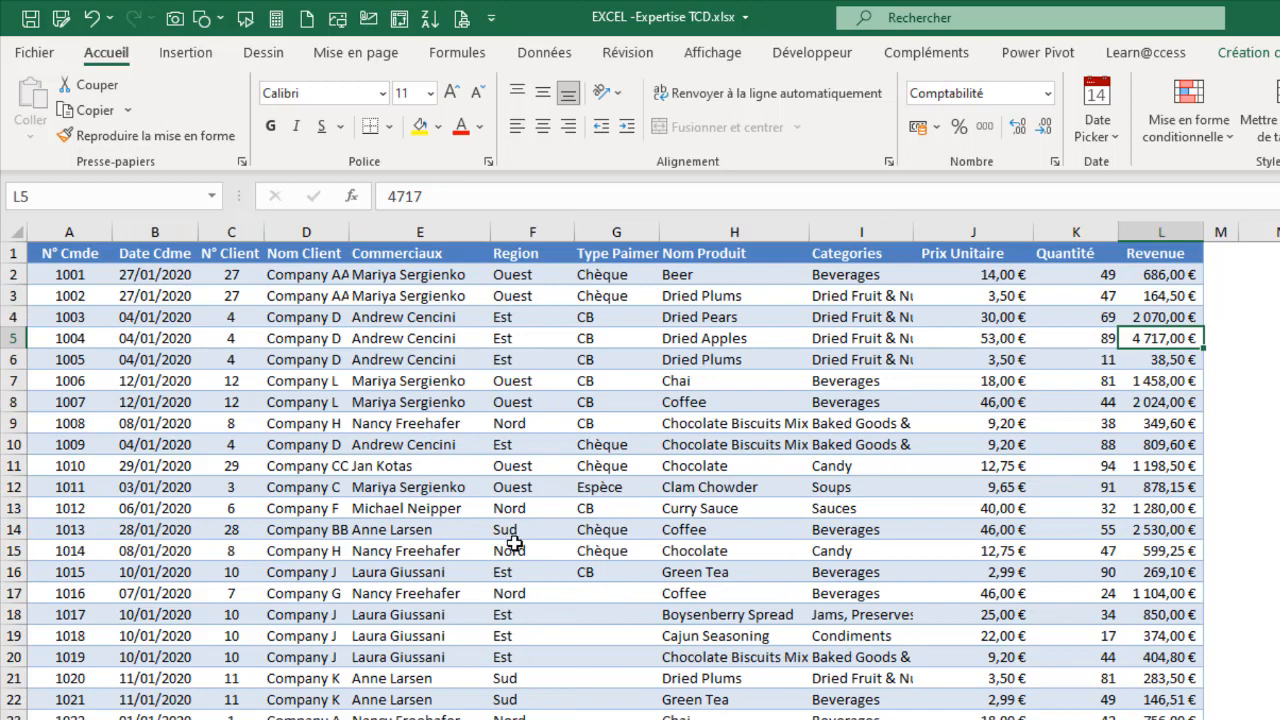
# Insert a pivot table based on the TSource table, placed on a new worksheet
pyautogui.click(378, 488)
pyautogui.click(345, 401)
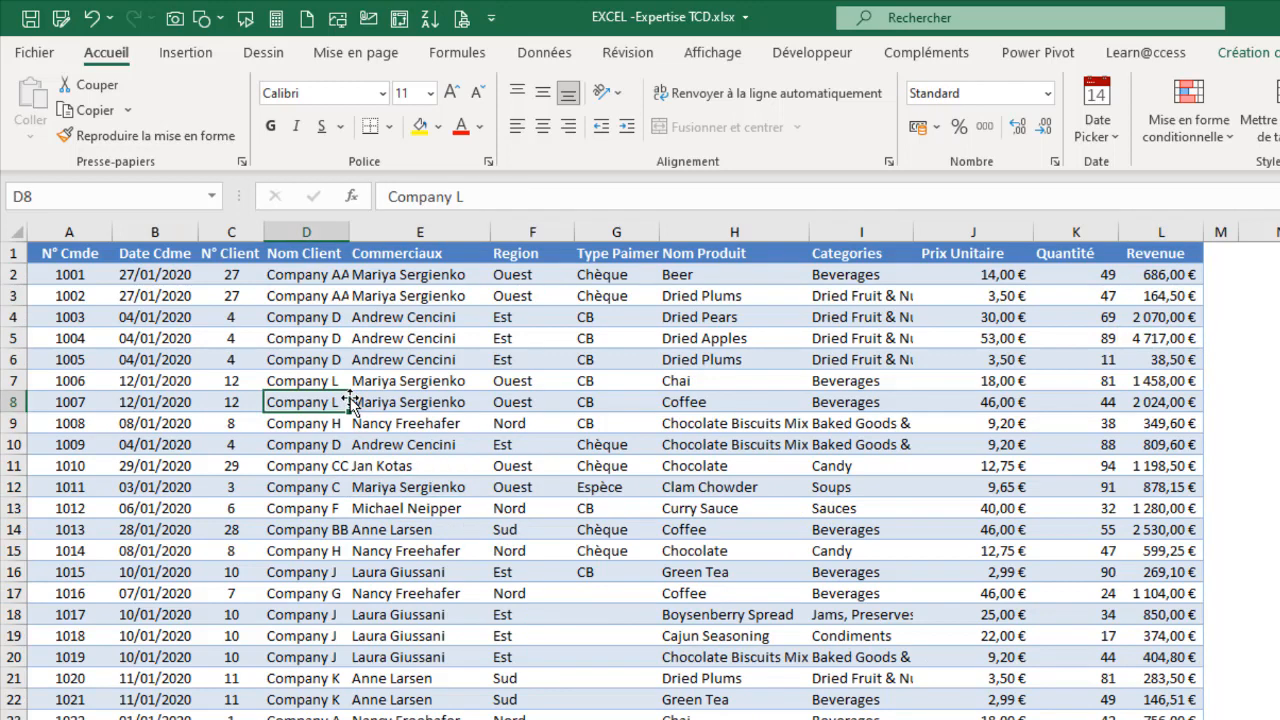
pyautogui.click(378, 379)
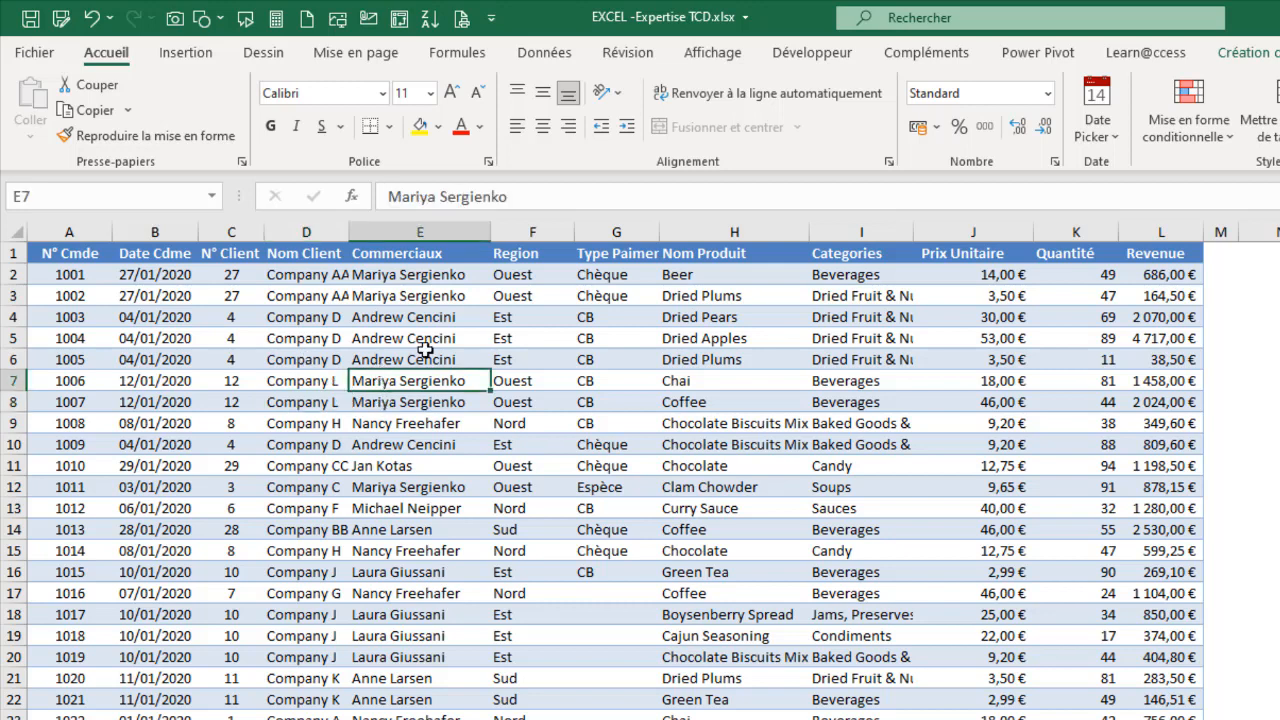
pyautogui.click(400, 338)
pyautogui.click(415, 423)
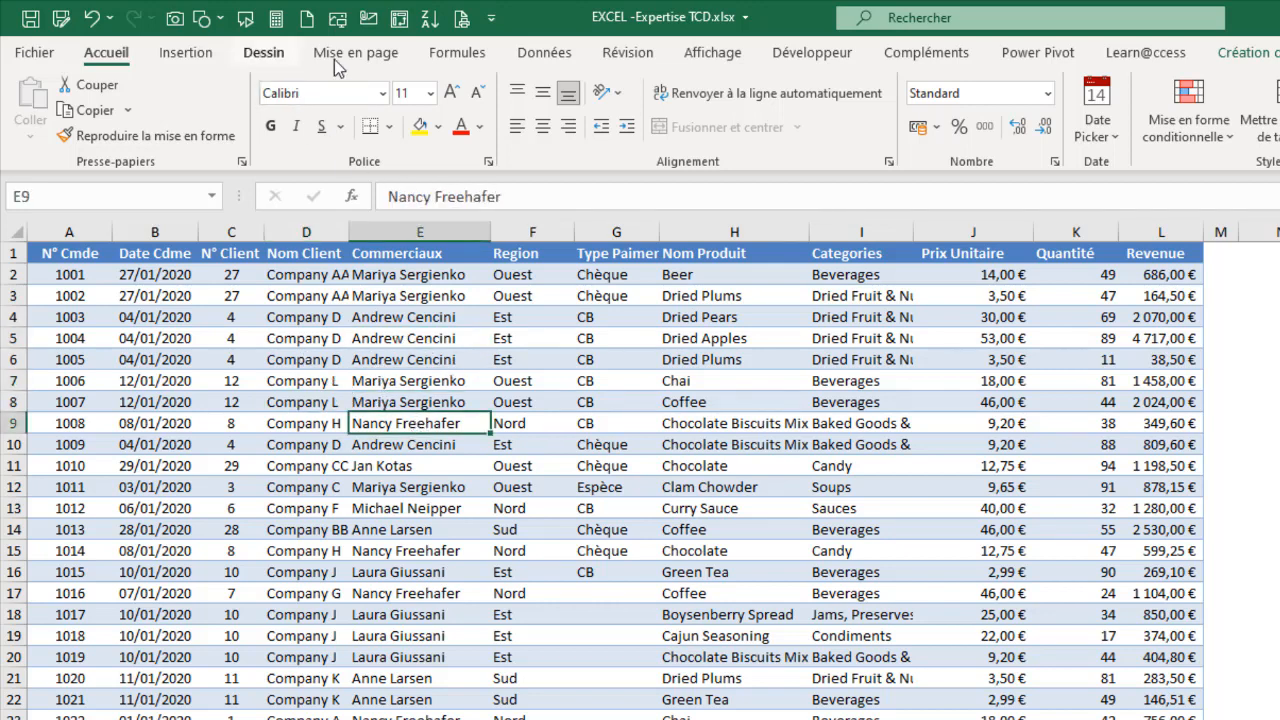
pyautogui.click(189, 55)
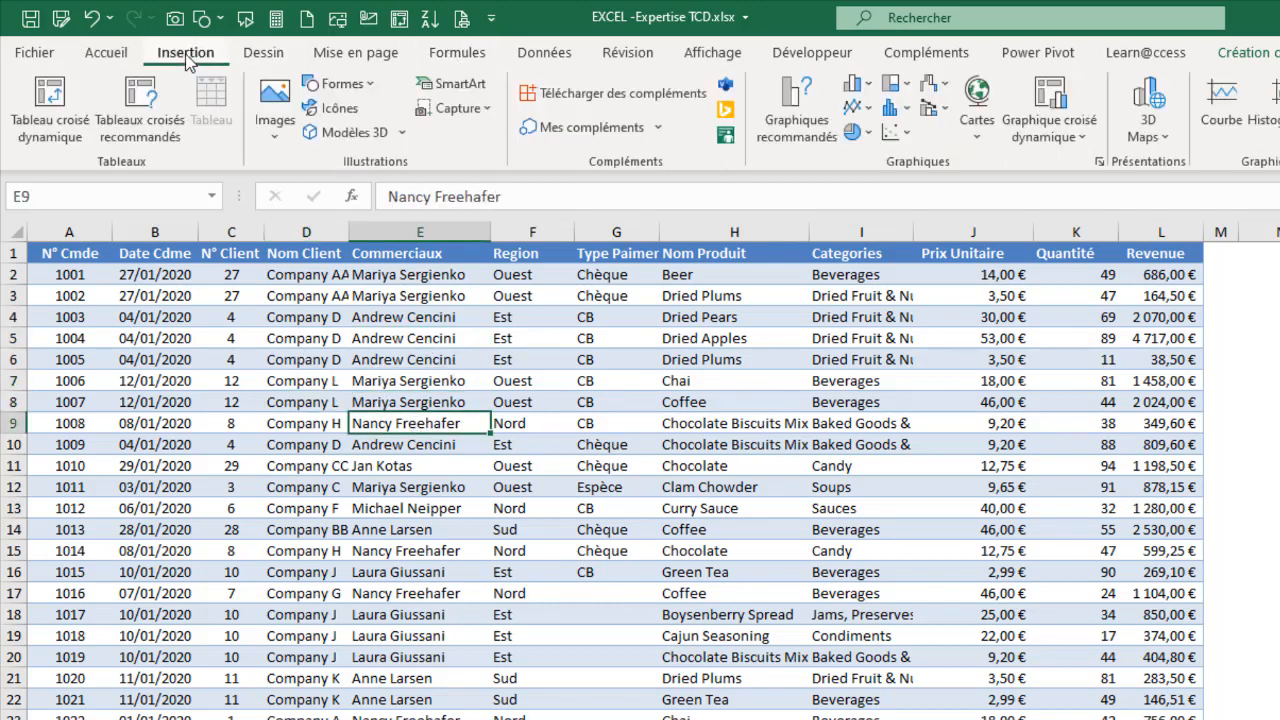
pyautogui.click(82, 94)
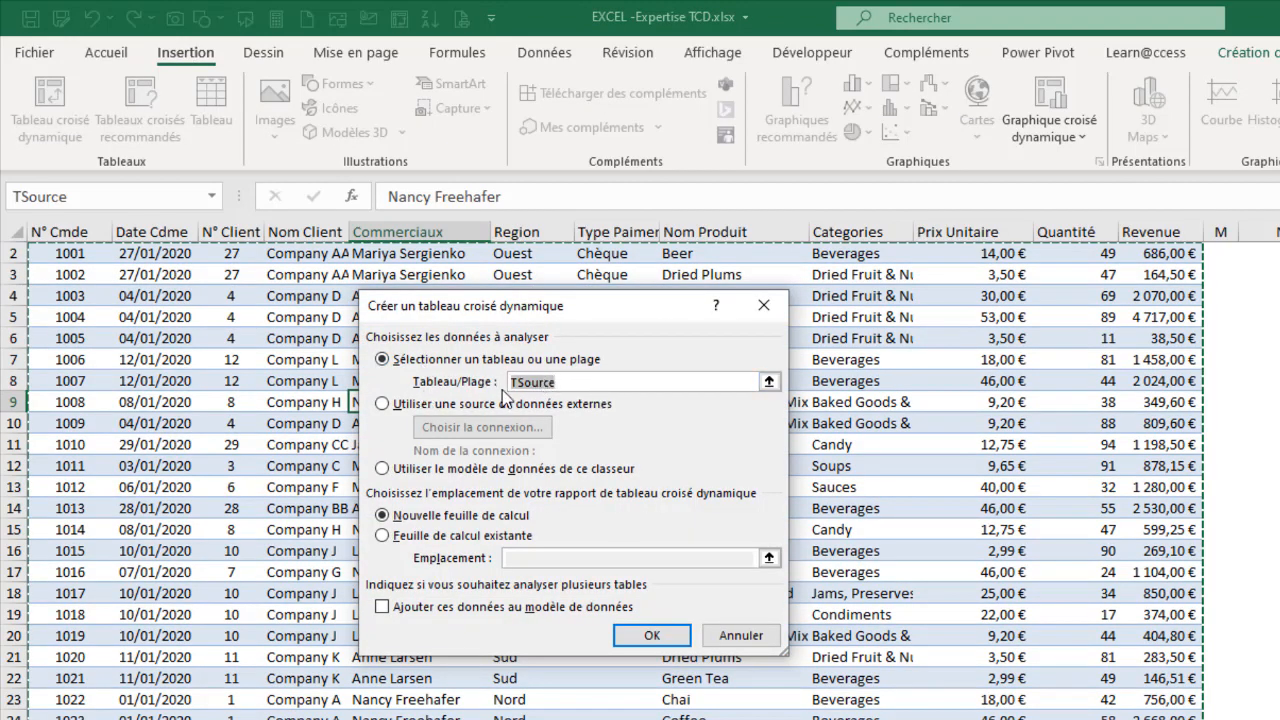
pyautogui.scroll(1, 1122, 334)
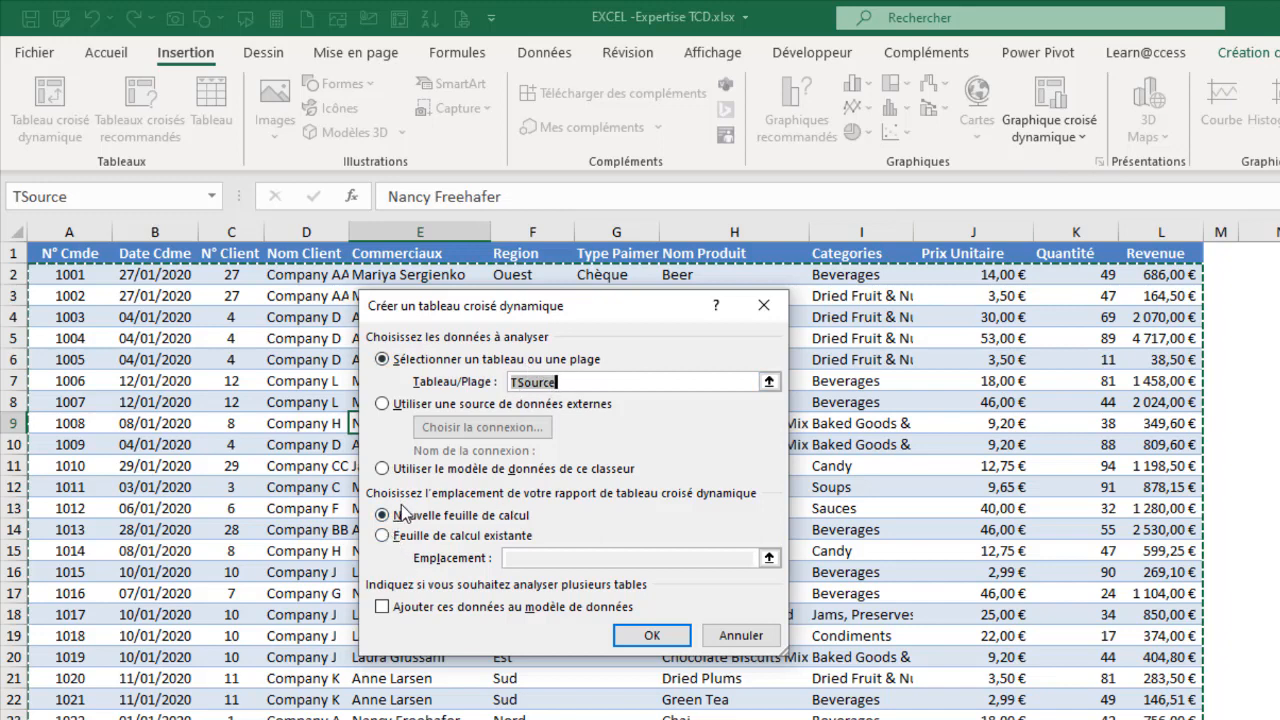
pyautogui.click(652, 637)
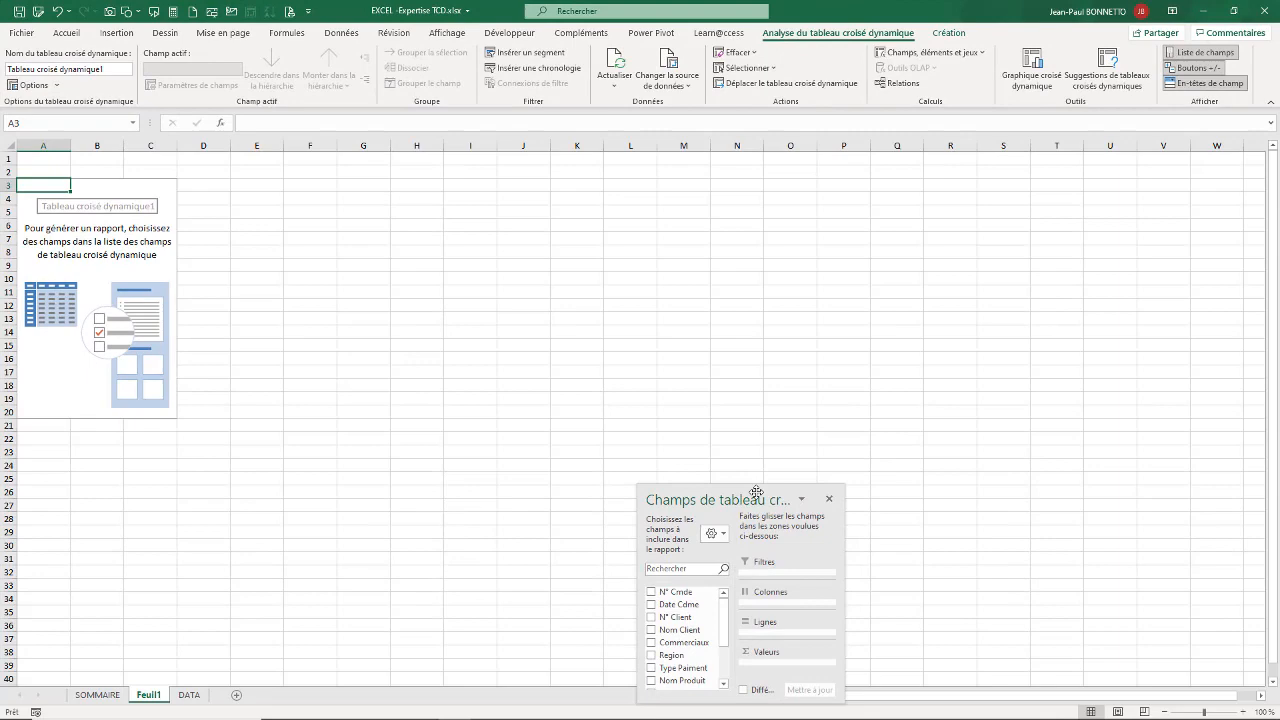
# Dock the floating pivot table field pane beside the sheet and arrange its fields and areas sections stacked
pyautogui.moveTo(756, 492); pyautogui.dragTo(1240, 163)
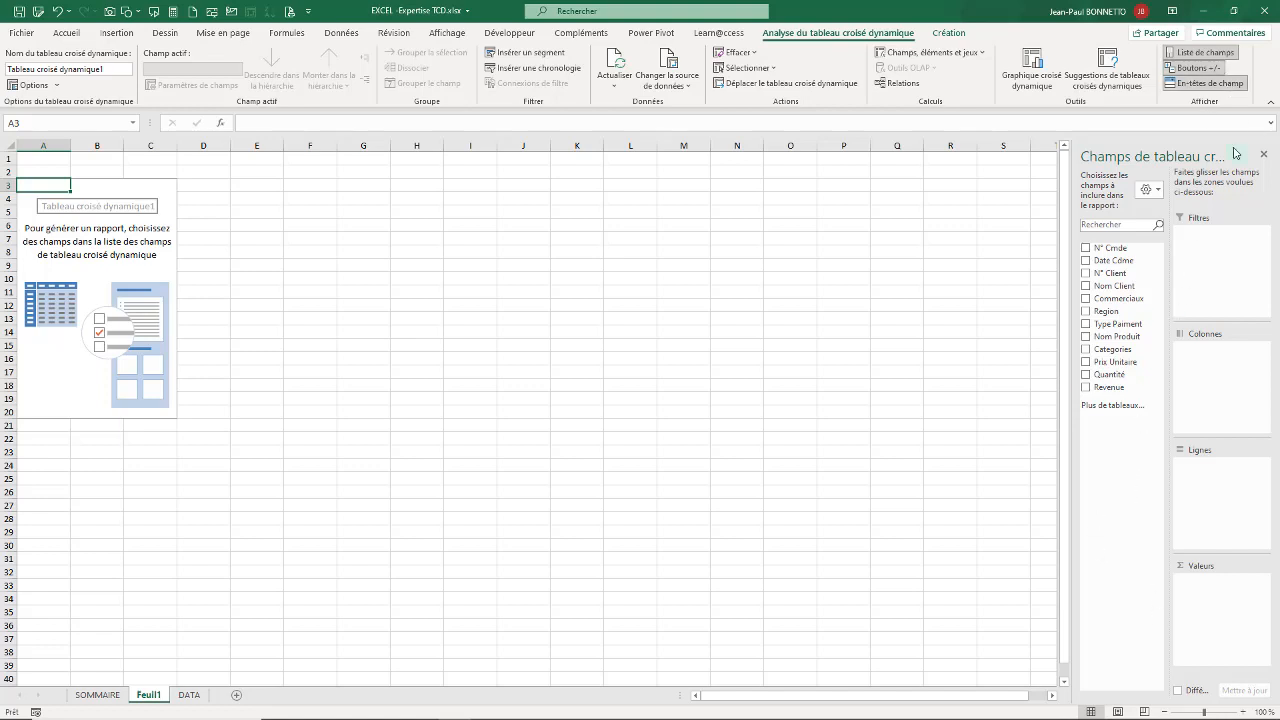
pyautogui.click(1150, 189)
pyautogui.click(1163, 219)
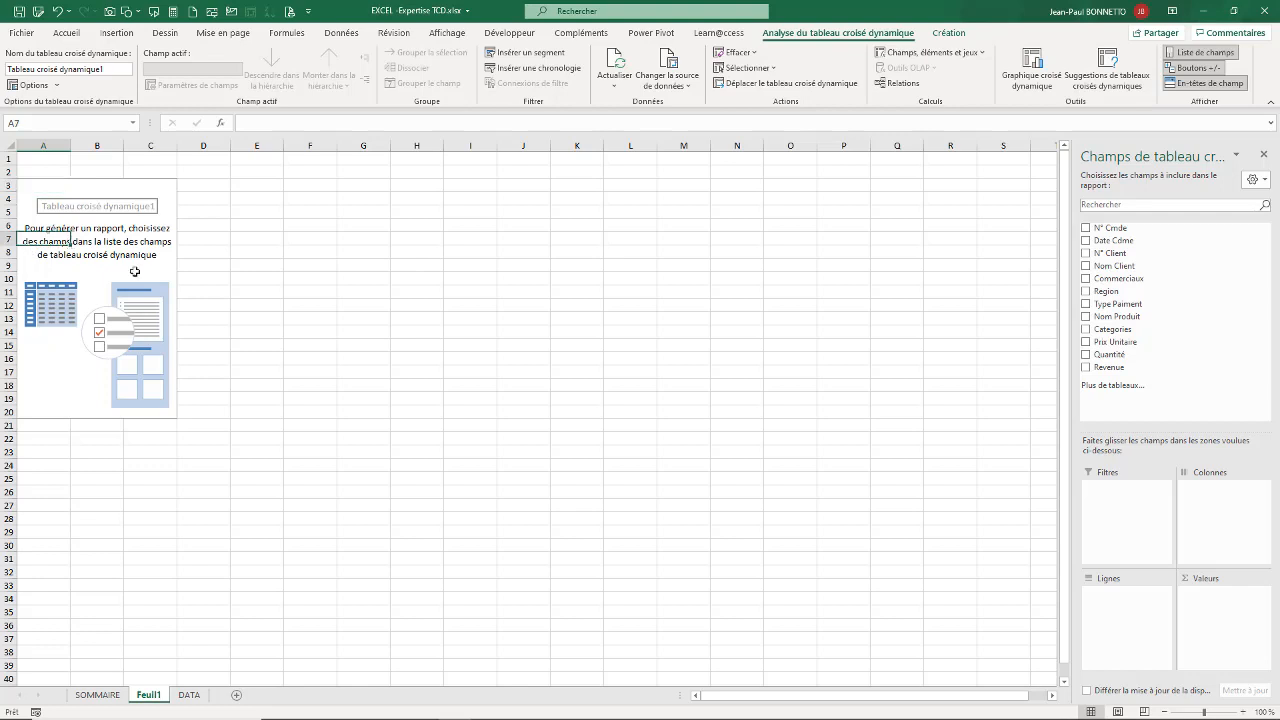
# Close the pivot table field list and try selecting cells outside and inside the empty report
pyautogui.click(292, 293)
pyautogui.click(115, 249)
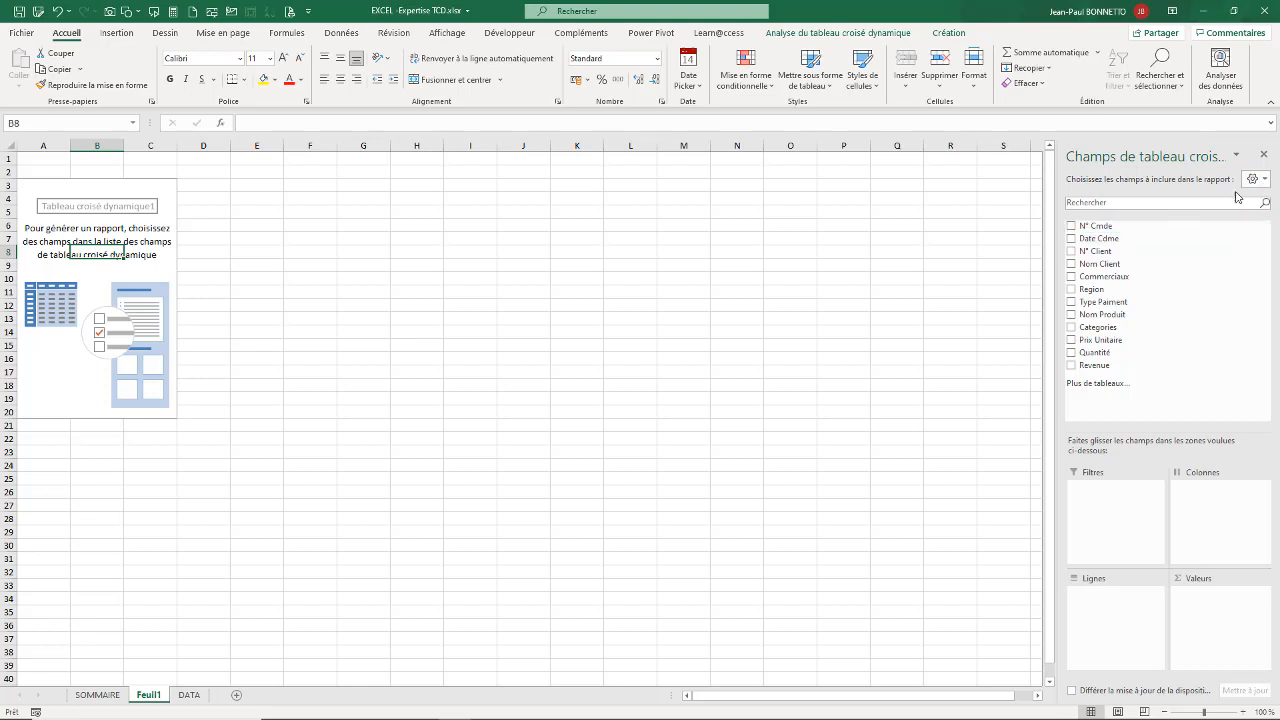
pyautogui.click(1264, 157)
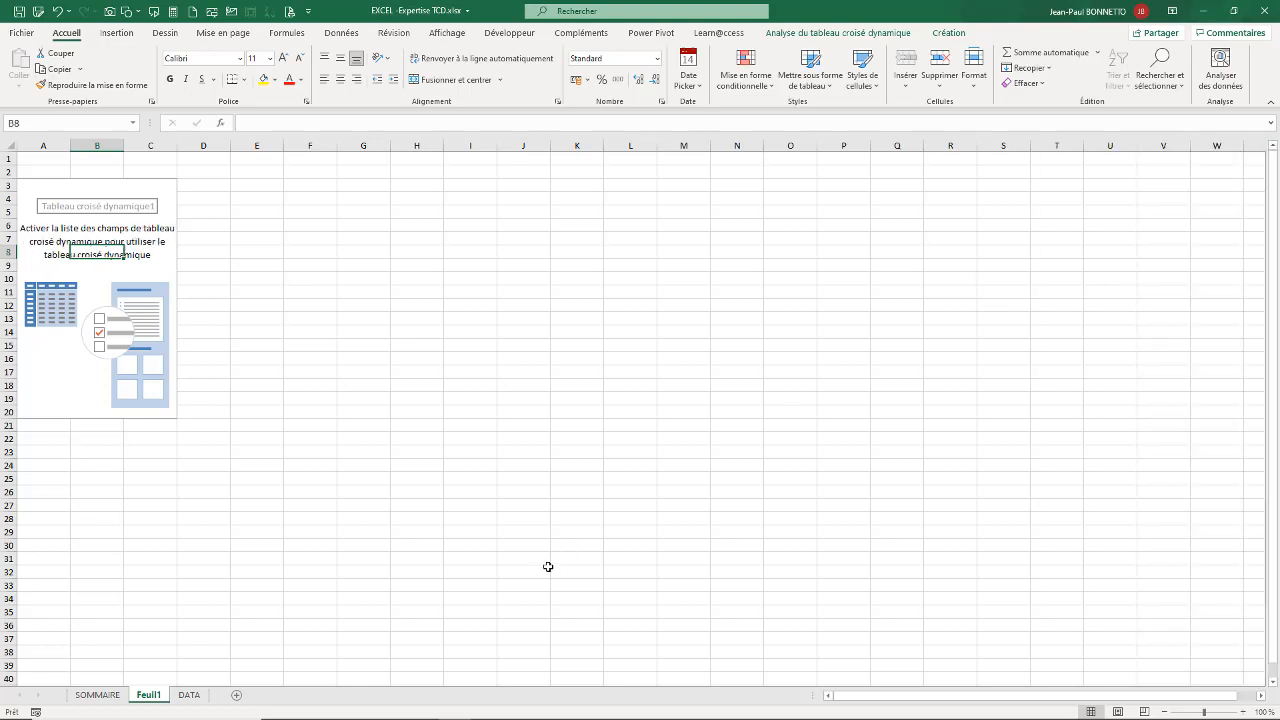
pyautogui.click(128, 318)
pyautogui.click(308, 292)
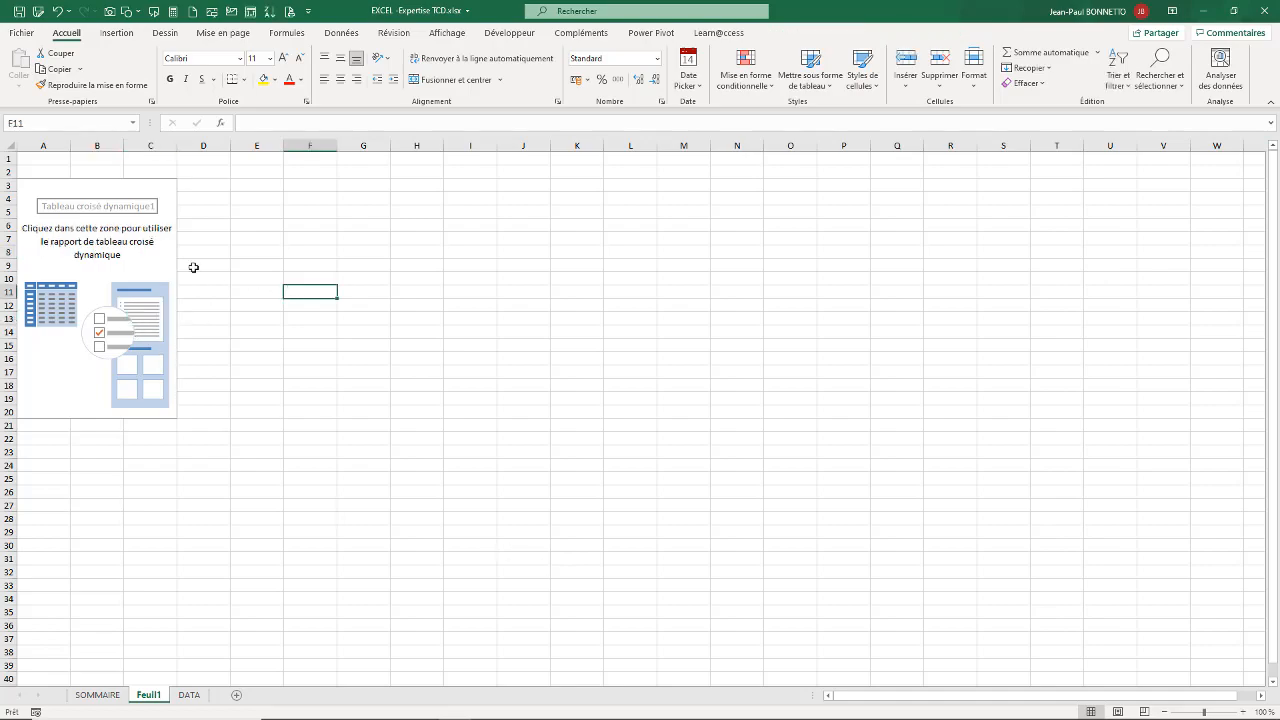
pyautogui.click(166, 252)
pyautogui.click(92, 253)
pyautogui.click(96, 229)
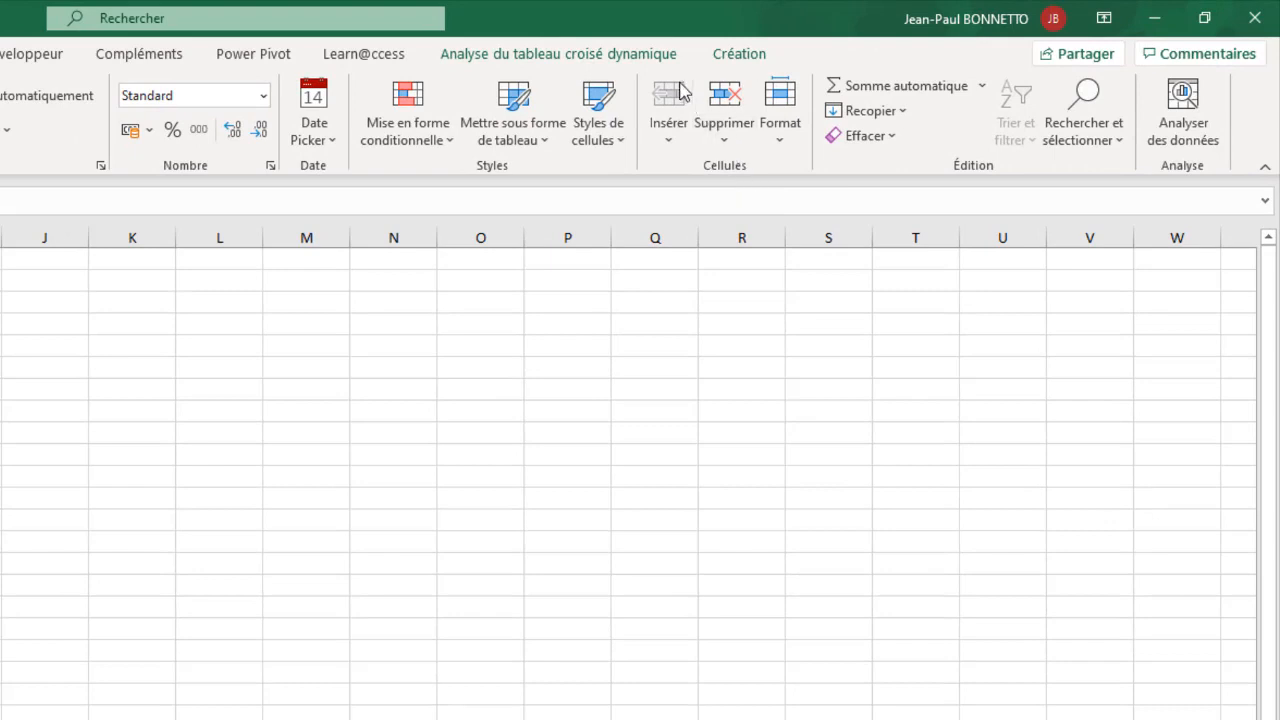
# Display the pivot table field list again and test it by selecting cells outside and inside the report
pyautogui.click(473, 55)
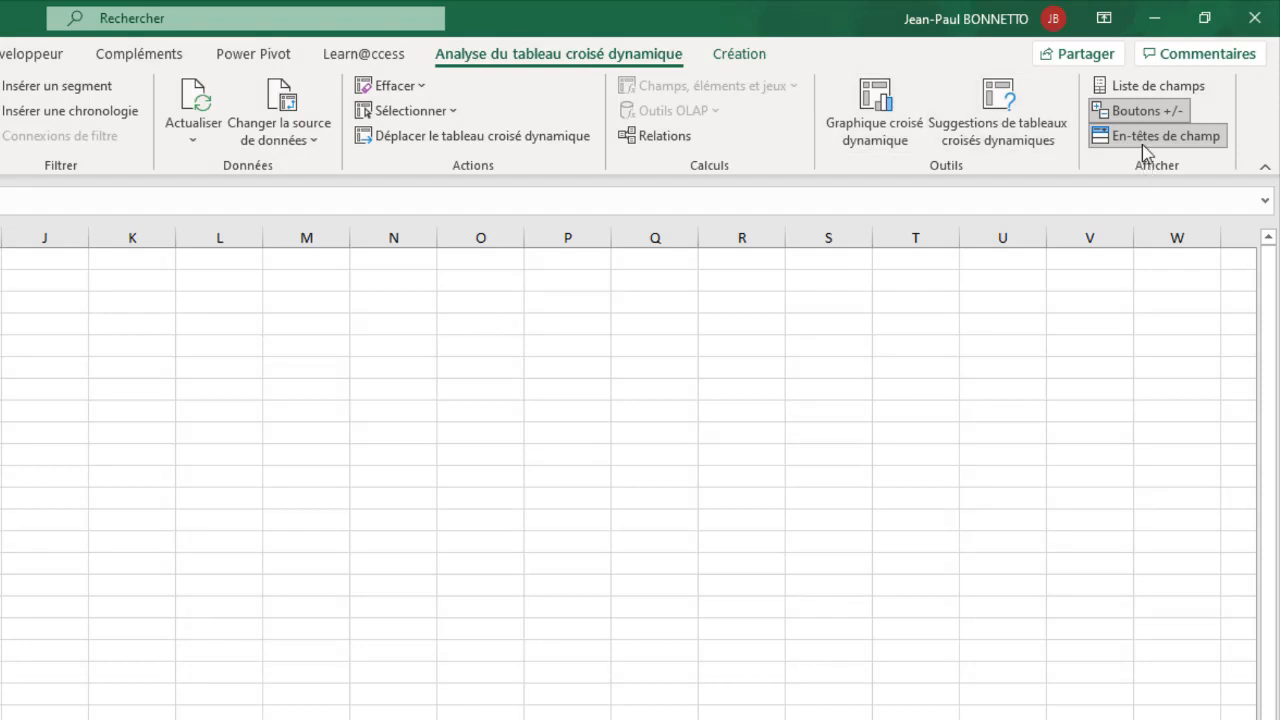
pyautogui.click(1147, 88)
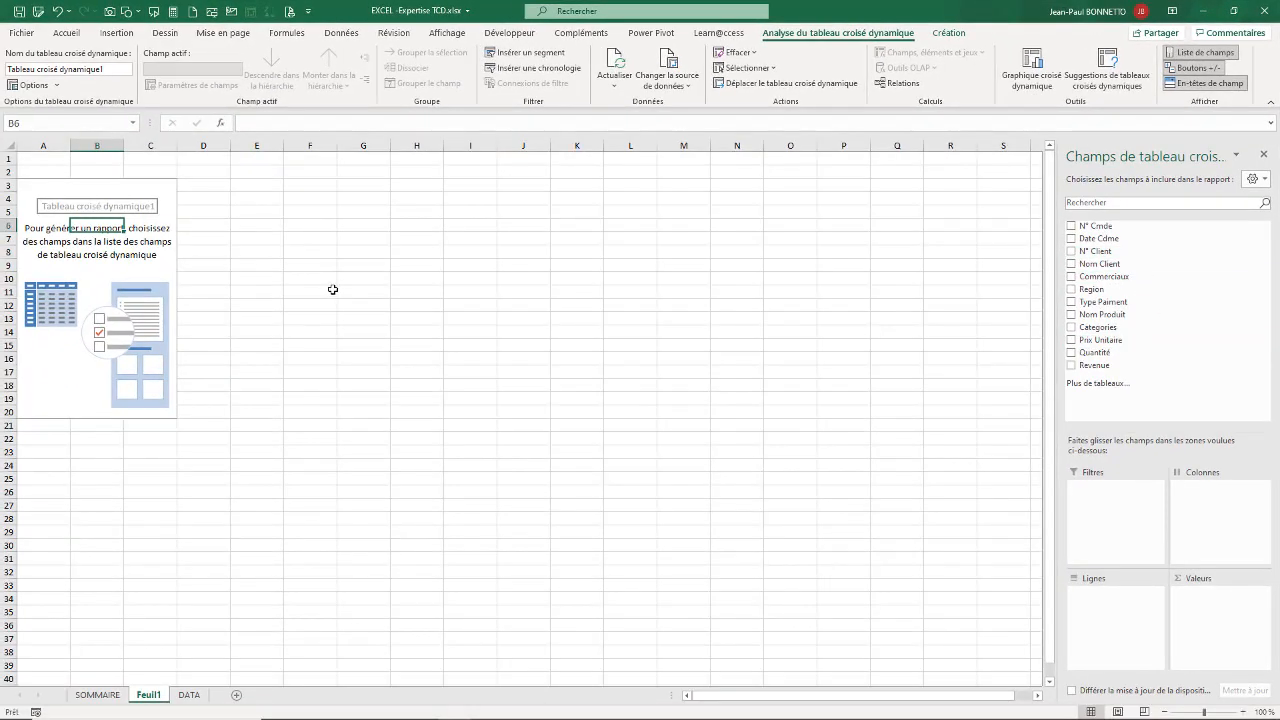
pyautogui.click(333, 289)
pyautogui.click(309, 256)
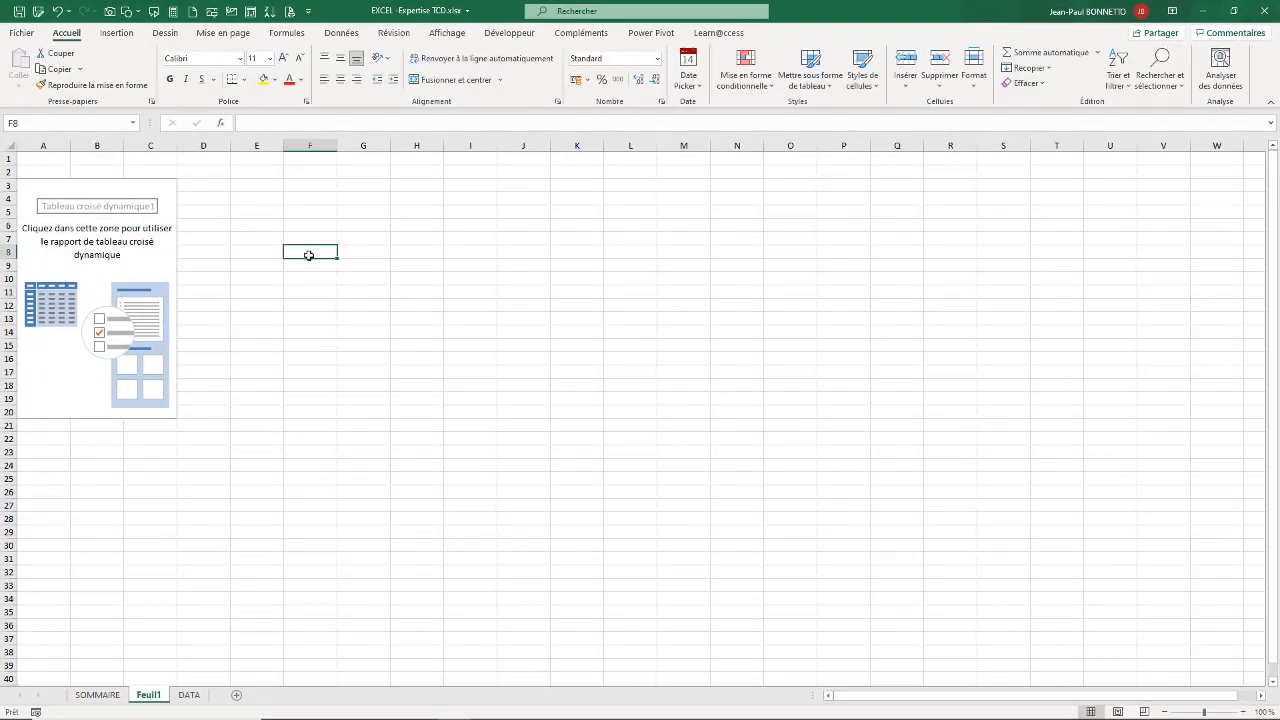
pyautogui.click(116, 253)
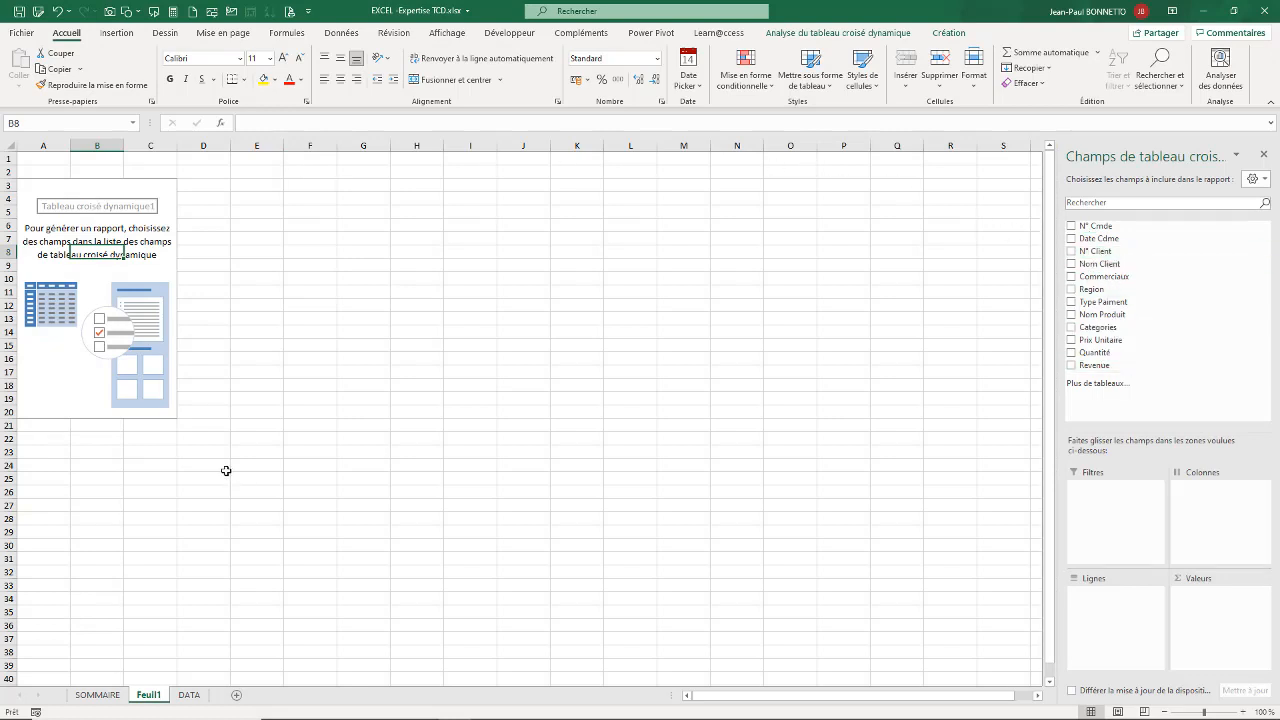
pyautogui.click(85, 208)
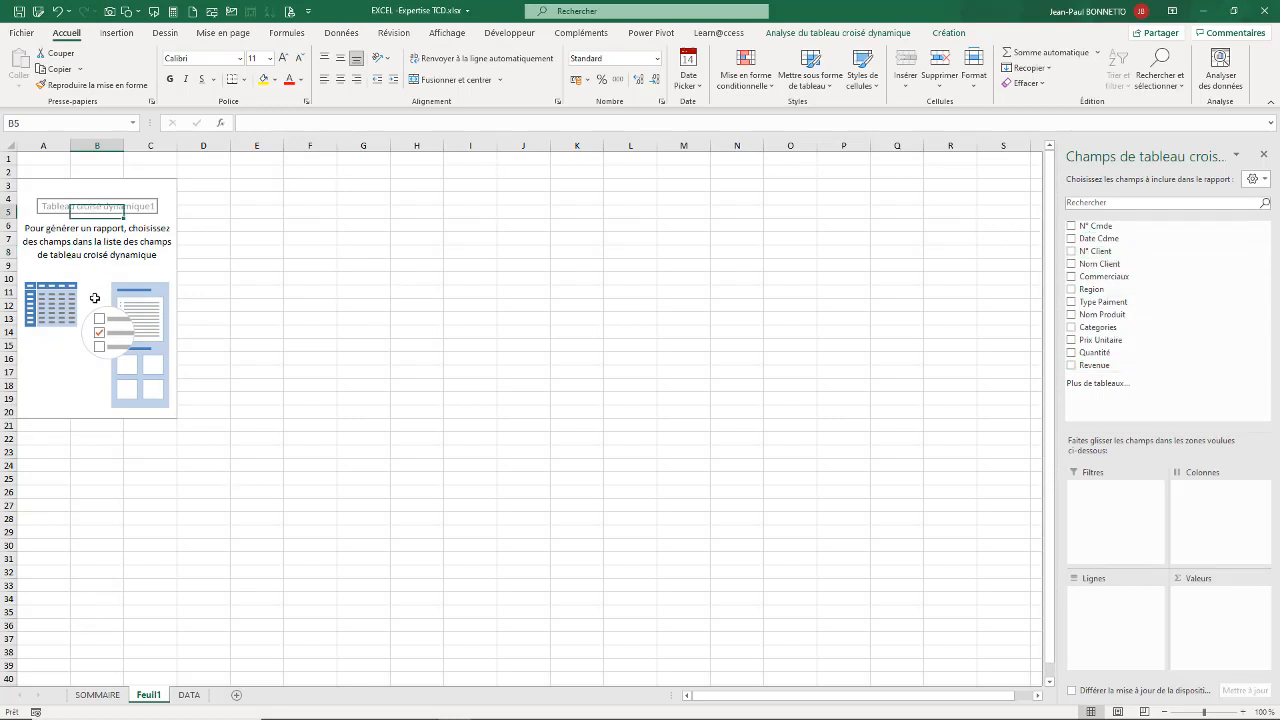
pyautogui.click(88, 250)
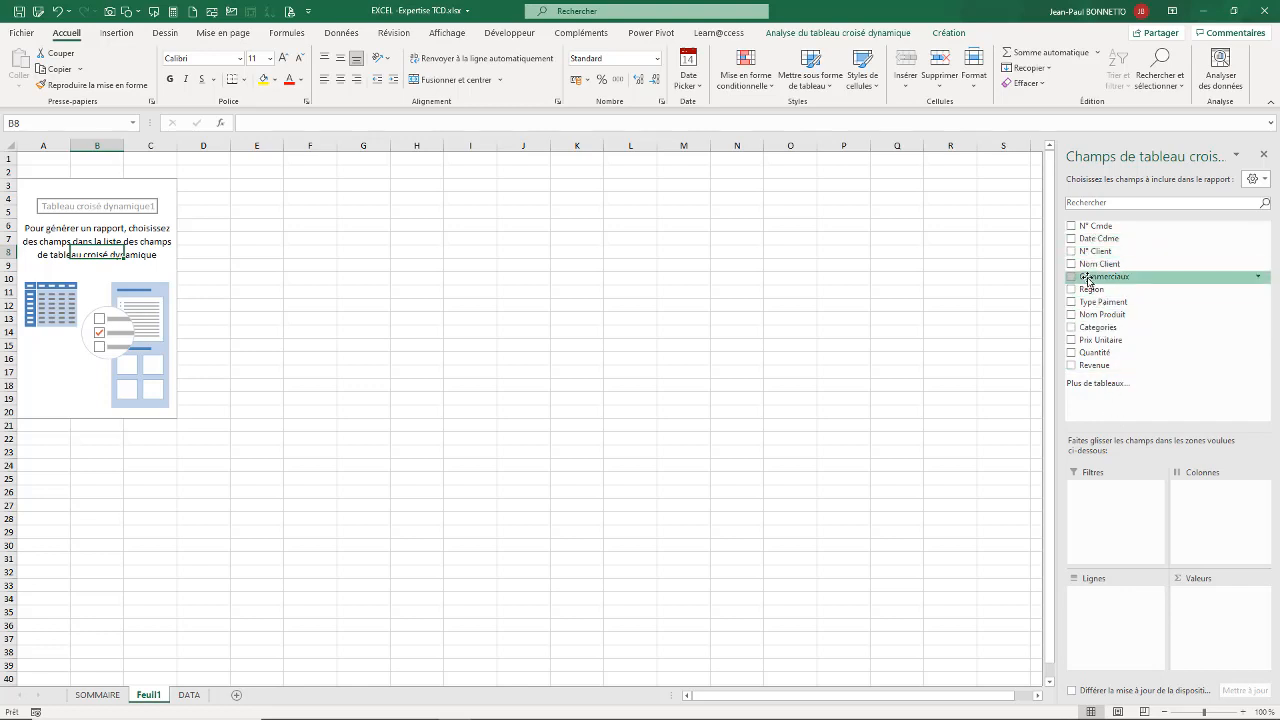
# Shrink and then enlarge the fields section of the pane so that all source fields fit without scrolling
pyautogui.moveTo(1168, 432); pyautogui.dragTo(1168, 362)
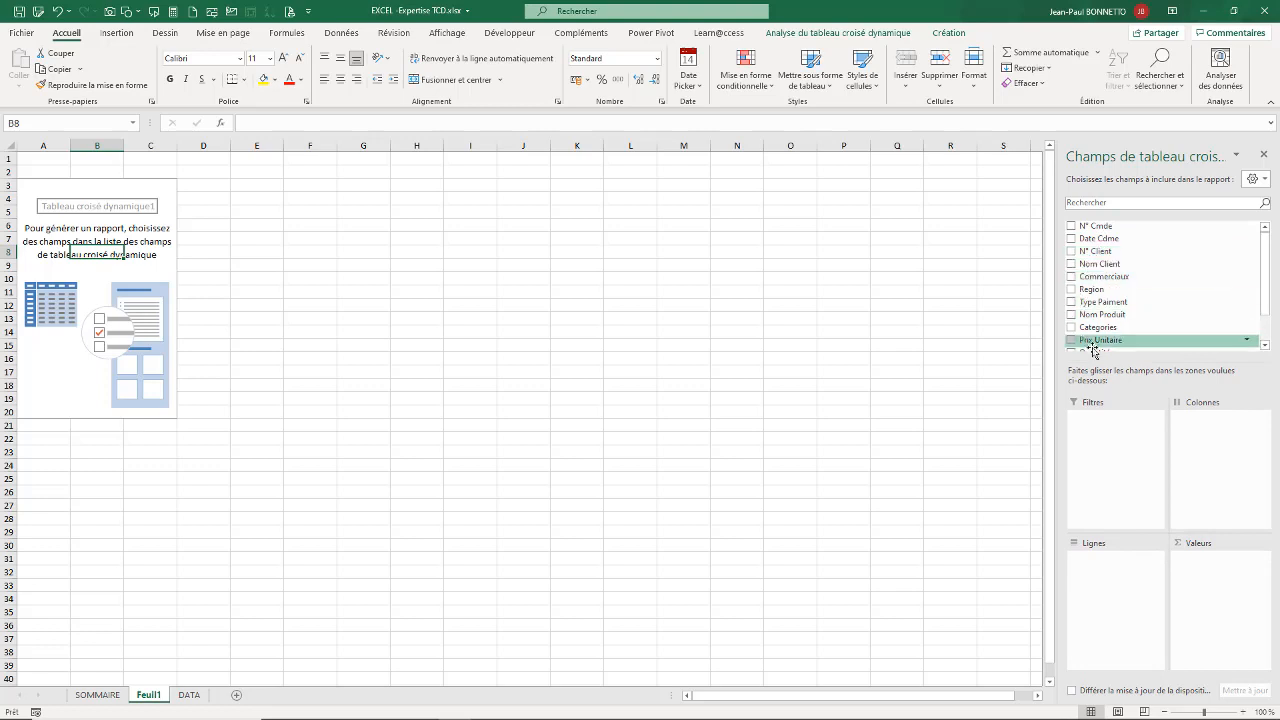
pyautogui.moveTo(1266, 271)
pyautogui.mouseDown()
pyautogui.moveTo(1267, 295)
pyautogui.moveTo(1266, 258)
pyautogui.mouseUp()
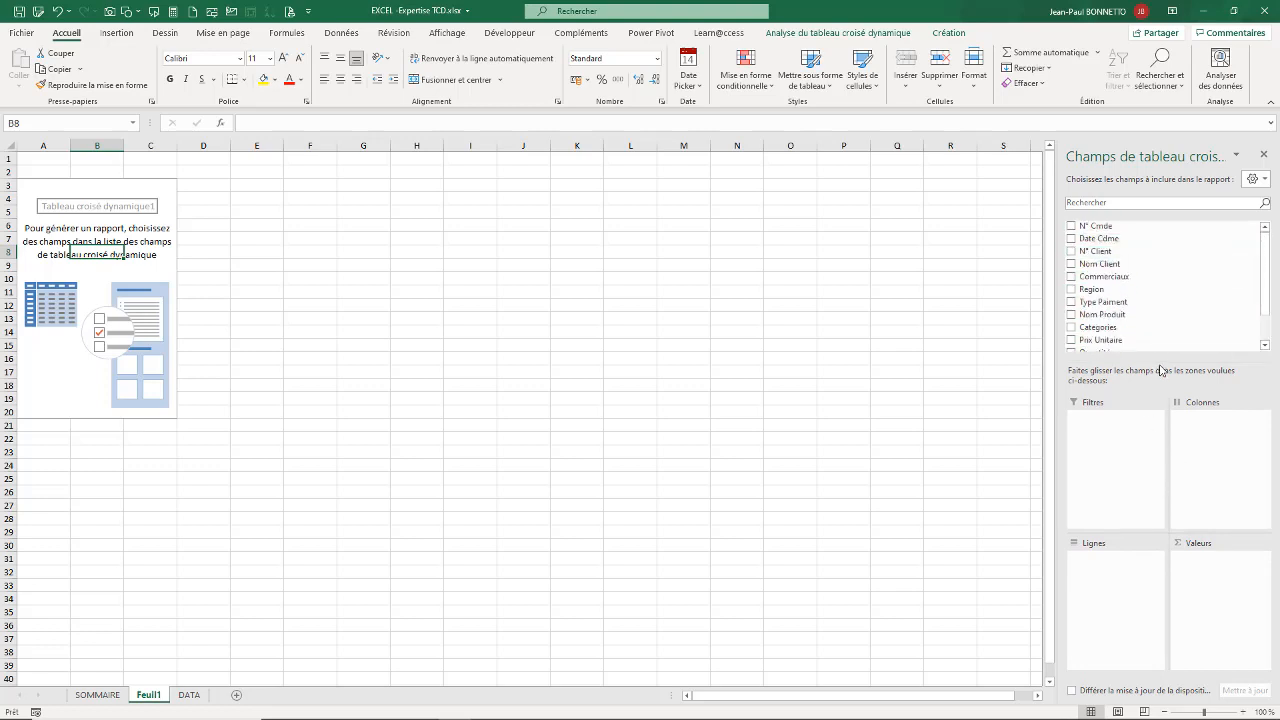
pyautogui.moveTo(1160, 370); pyautogui.dragTo(1154, 524)
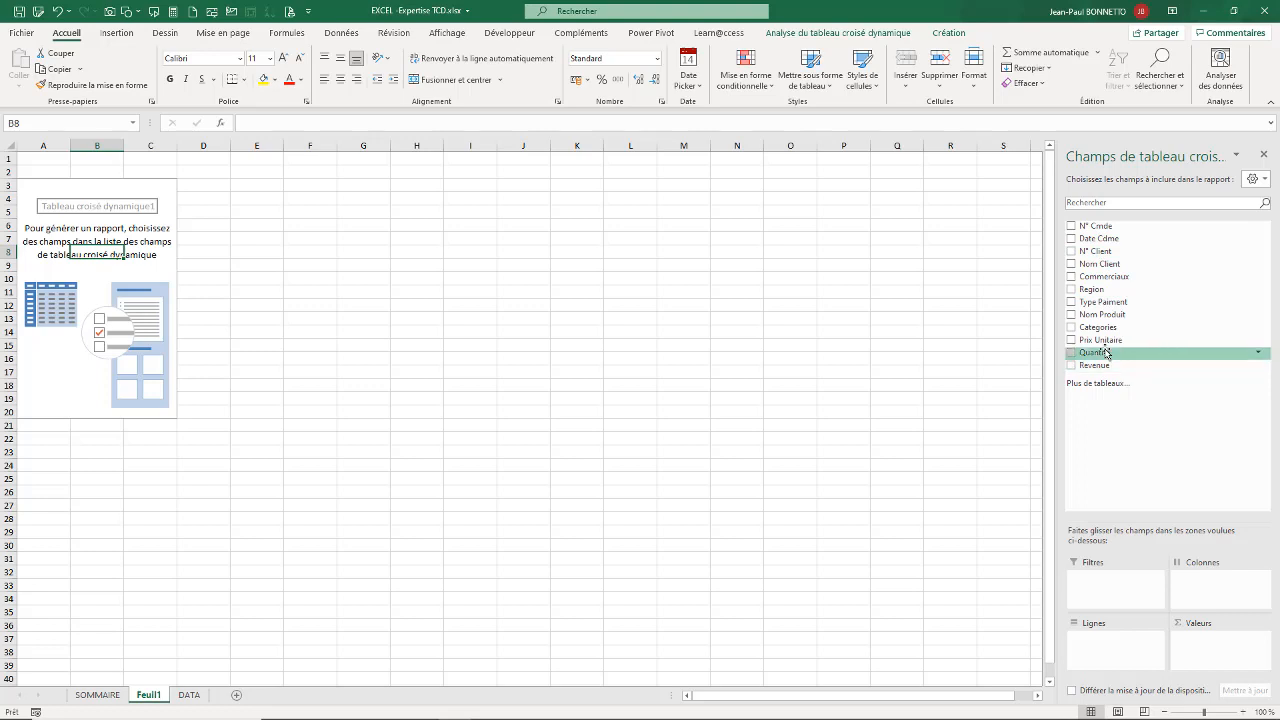
# Add Nom Produit to the pivot table rows and Revenue to its values
pyautogui.moveTo(1099, 316); pyautogui.dragTo(1105, 655)
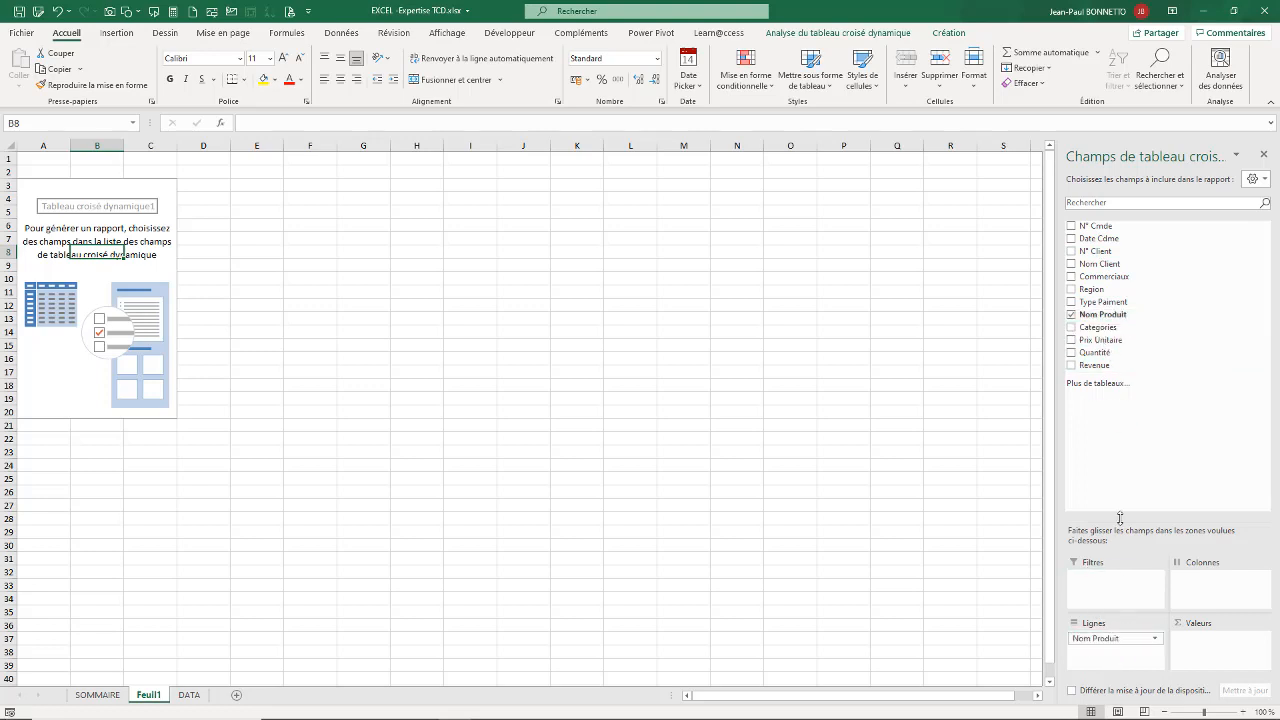
pyautogui.moveTo(1103, 370); pyautogui.dragTo(1215, 645)
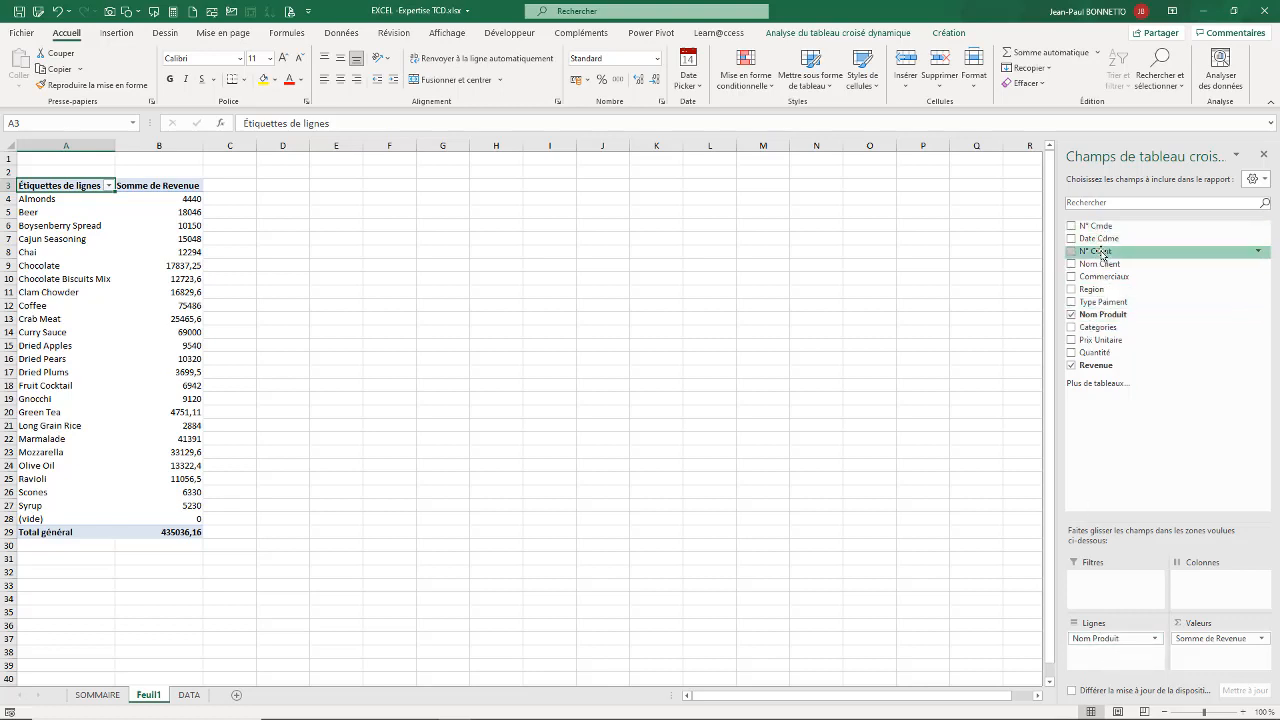
# Add N° Client and Commerciaux as row fields below Nom Produit and resize the areas section to fit all three
pyautogui.moveTo(1103, 253); pyautogui.dragTo(1115, 655)
pyautogui.moveTo(1100, 264); pyautogui.dragTo(1110, 675)
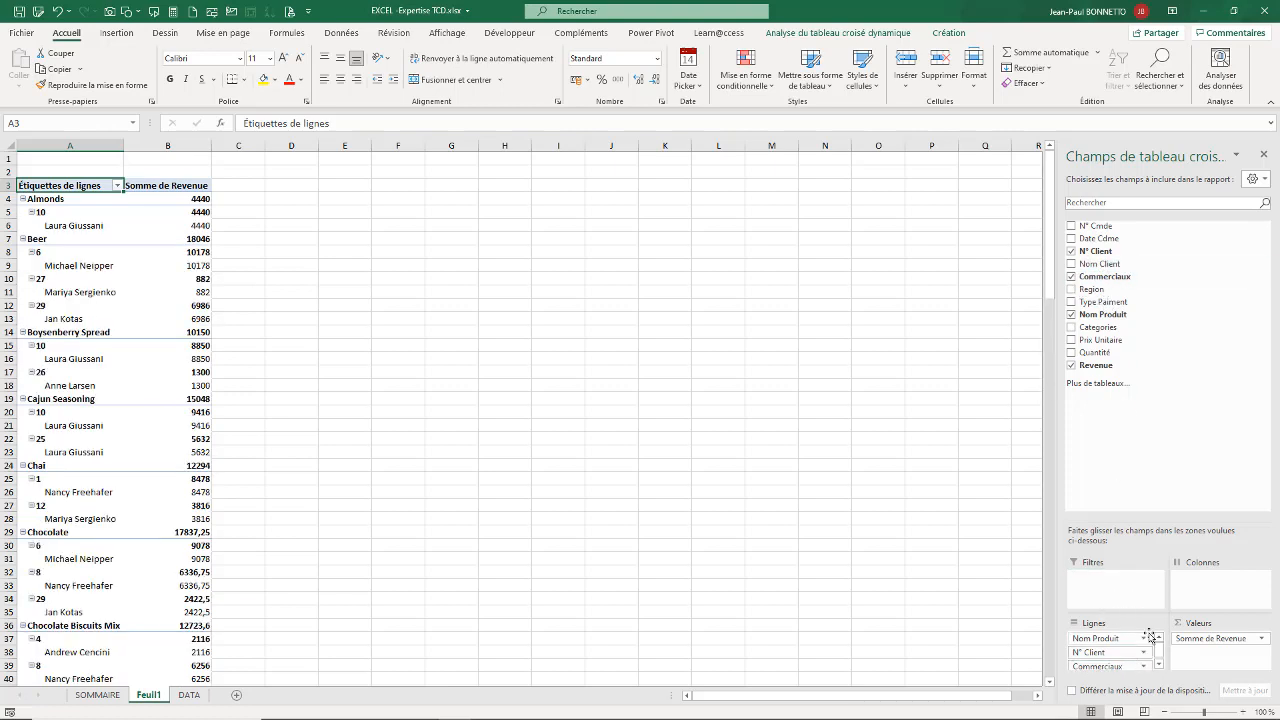
pyautogui.click(1159, 664)
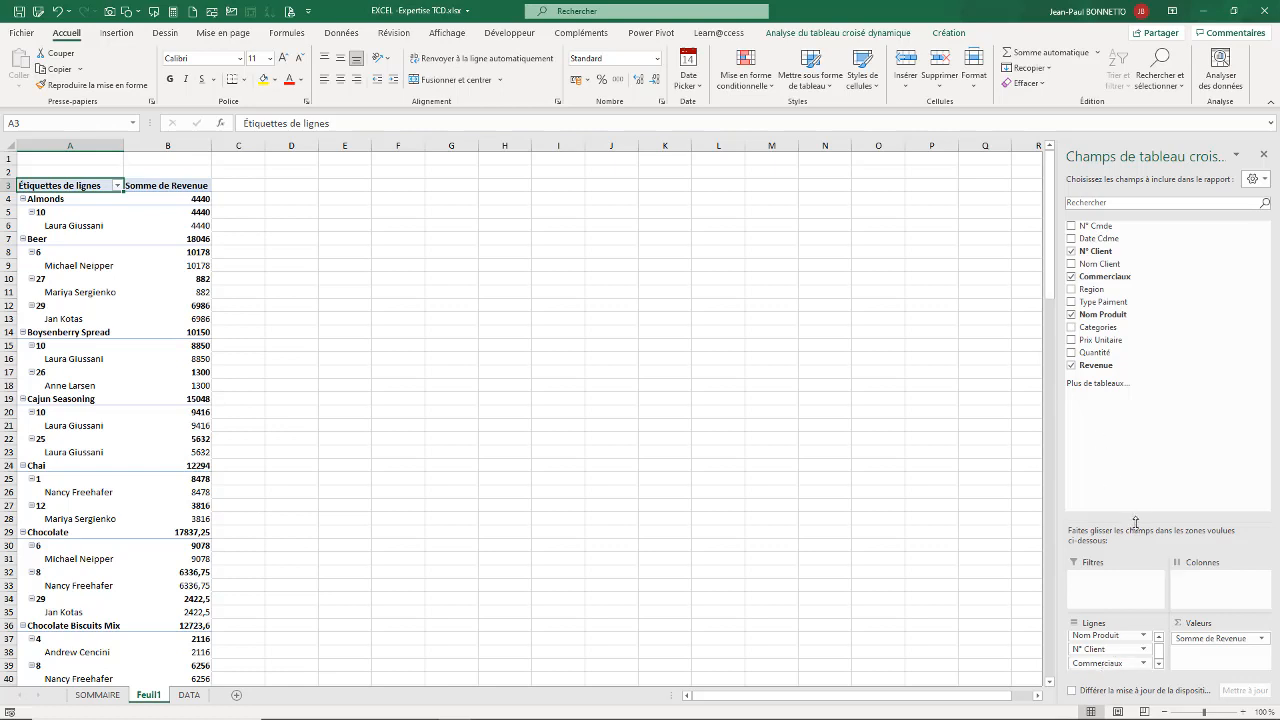
pyautogui.moveTo(1136, 521); pyautogui.dragTo(1162, 386)
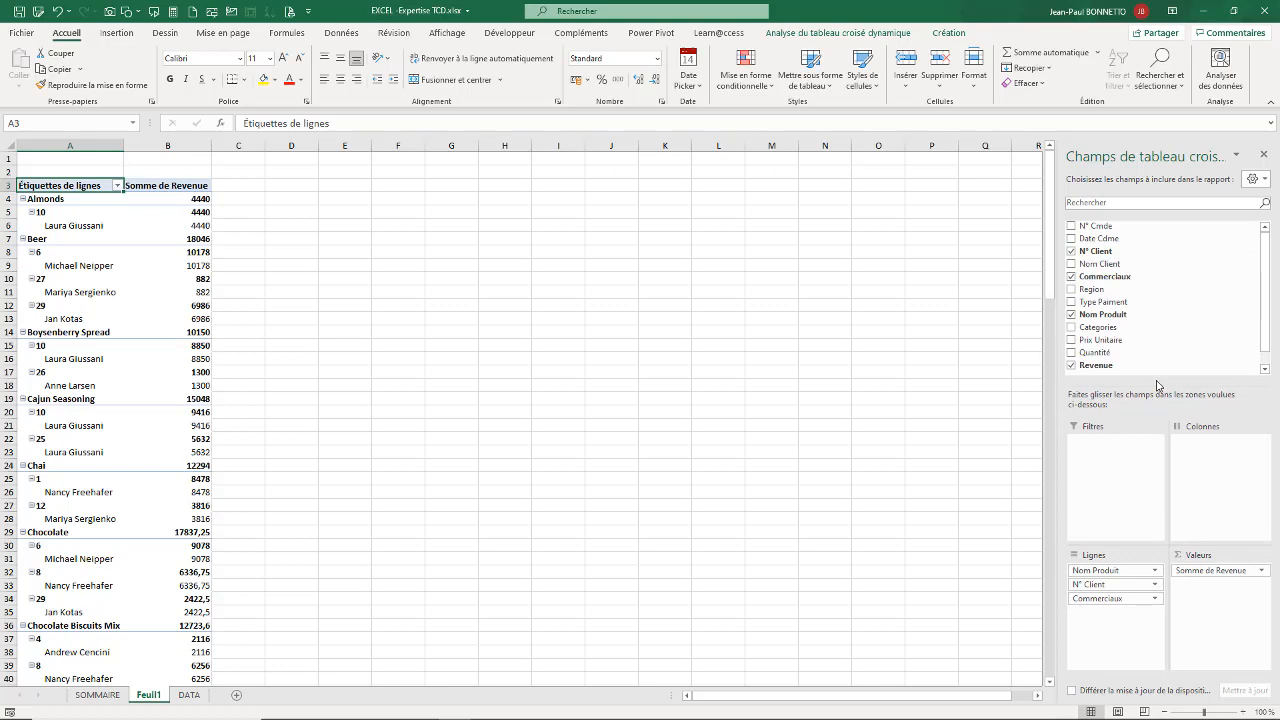
pyautogui.moveTo(1160, 394); pyautogui.dragTo(1162, 472)
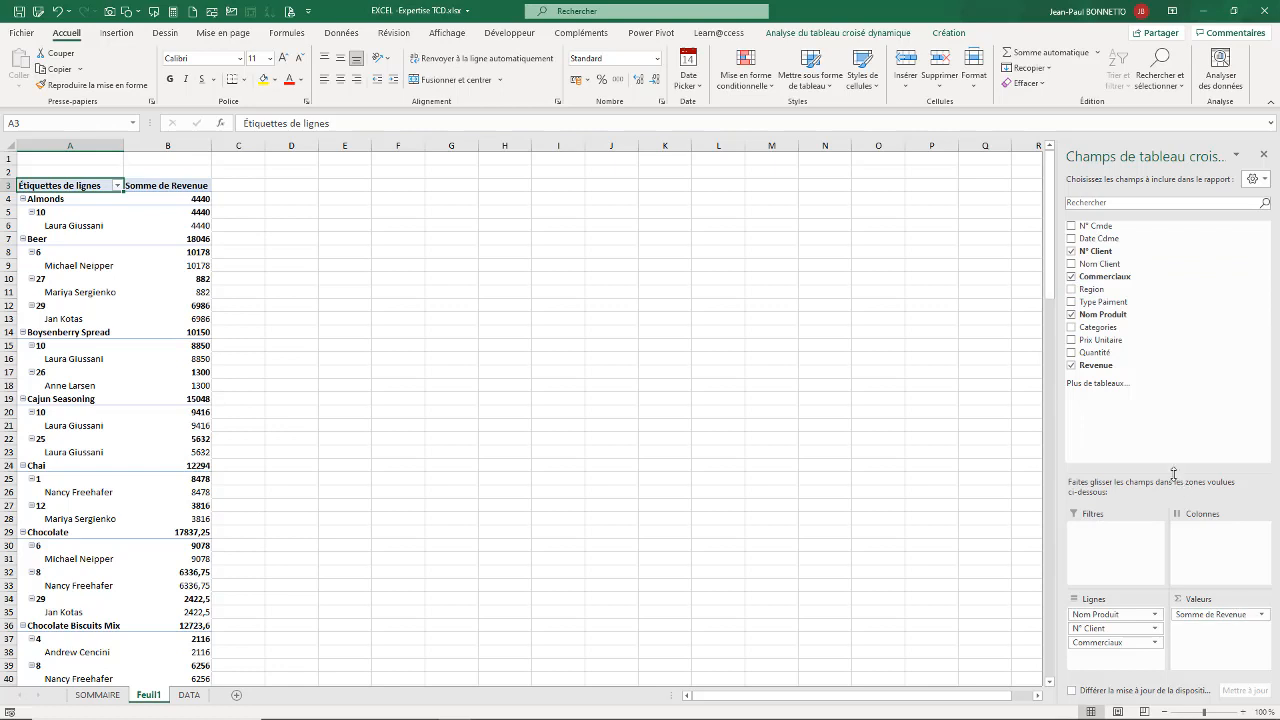
pyautogui.moveTo(1174, 473); pyautogui.dragTo(1170, 449)
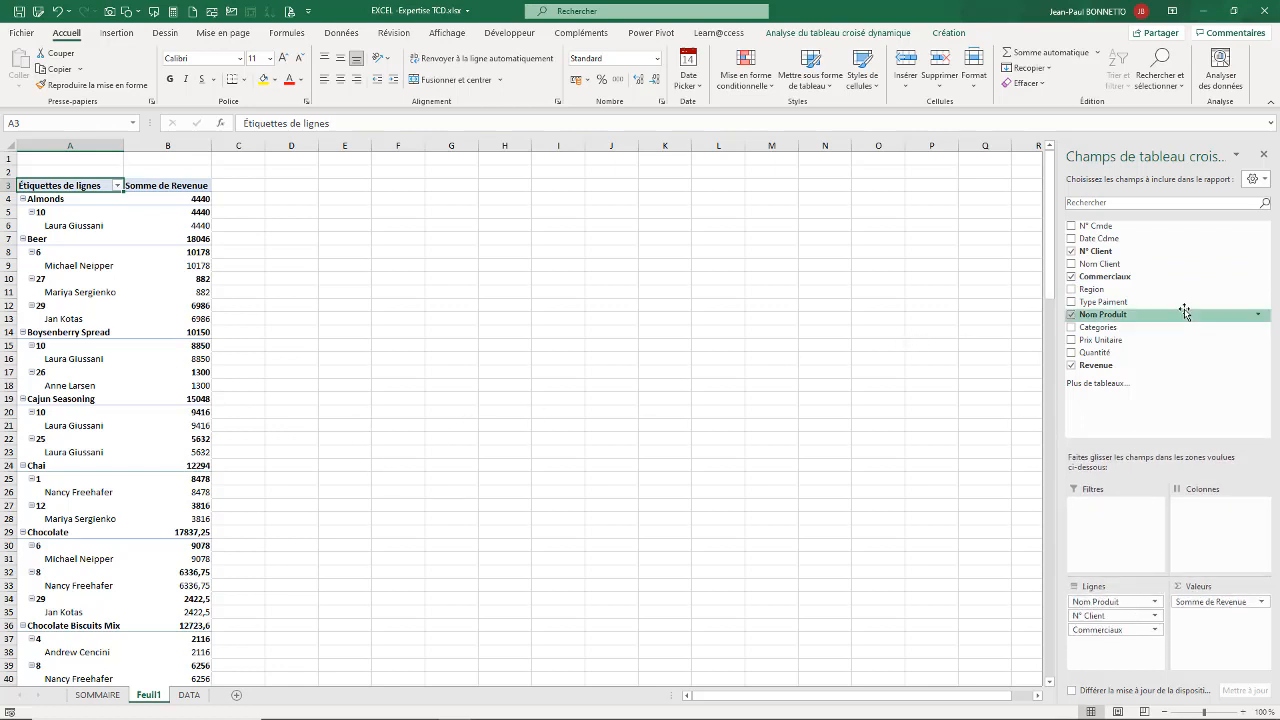
# Switch the field list to the side-by-side layout of fields and areas and adjust the pane's column widths
pyautogui.click(1264, 179)
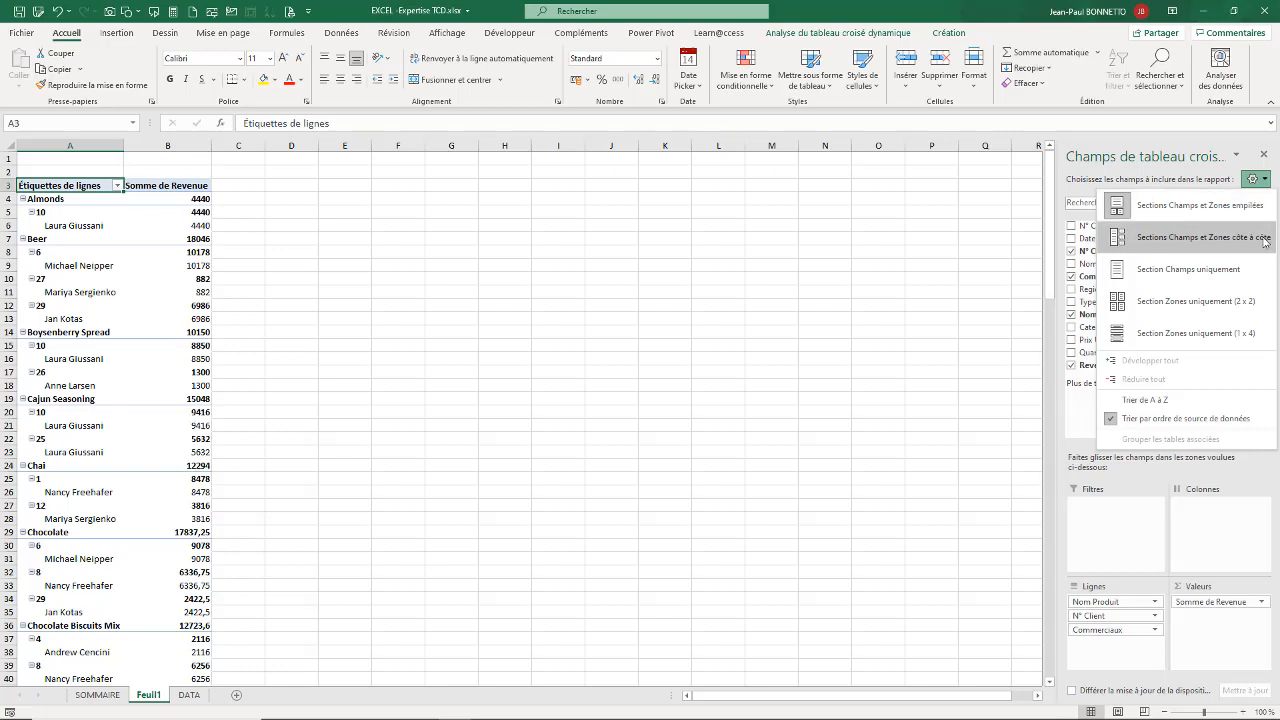
pyautogui.click(1125, 240)
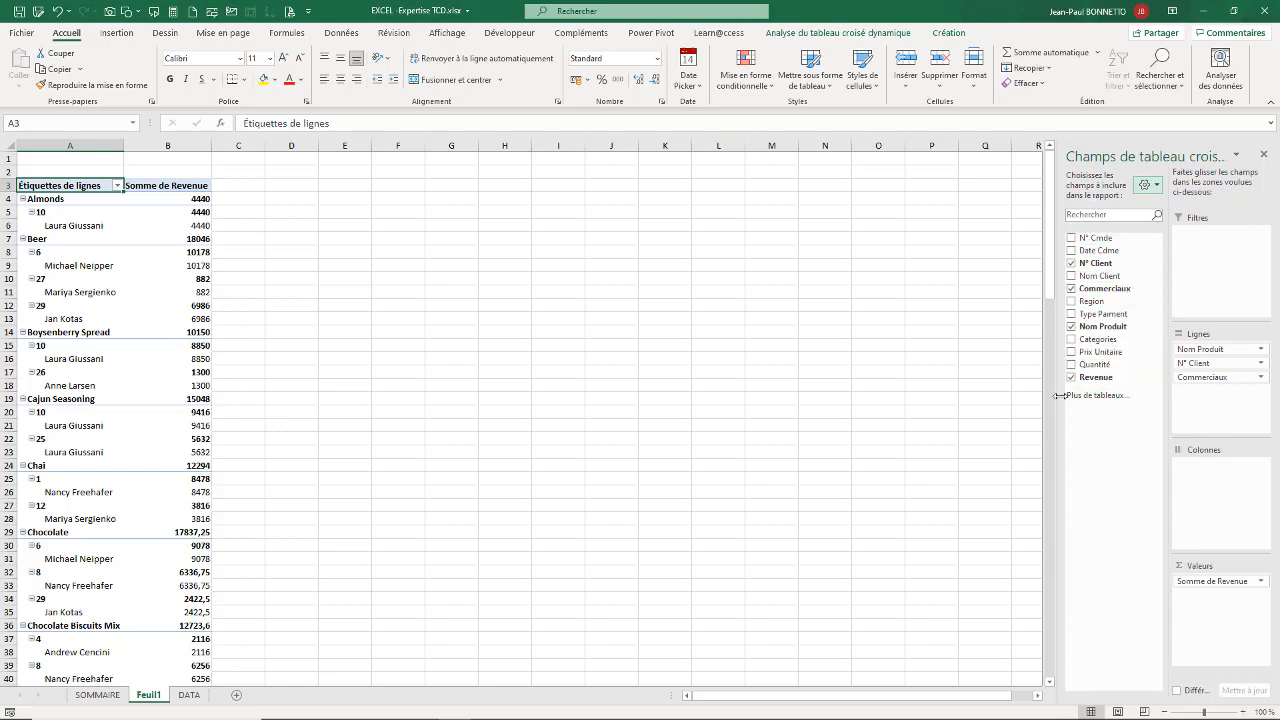
pyautogui.moveTo(1058, 401)
pyautogui.mouseDown()
pyautogui.moveTo(949, 420)
pyautogui.moveTo(1060, 417)
pyautogui.mouseUp()
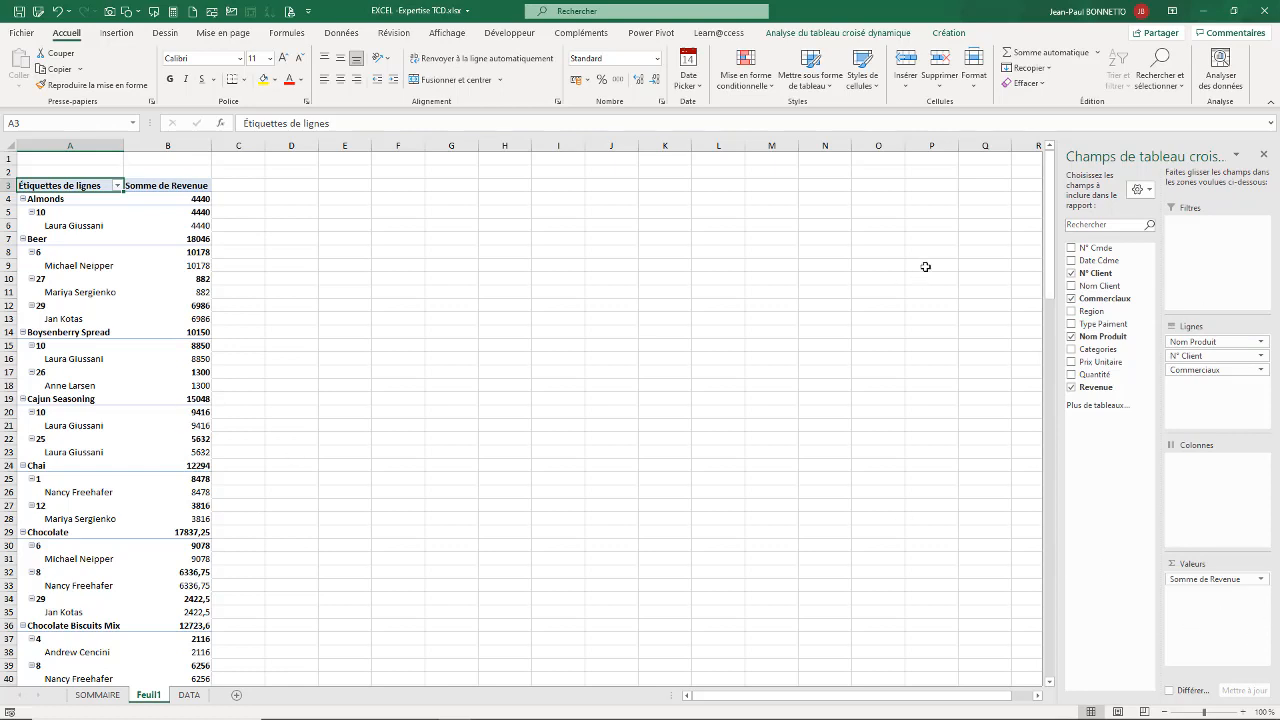
# Remove N° Client and Commerciaux from the pivot table rows
pyautogui.moveTo(1213, 355); pyautogui.dragTo(900, 435)
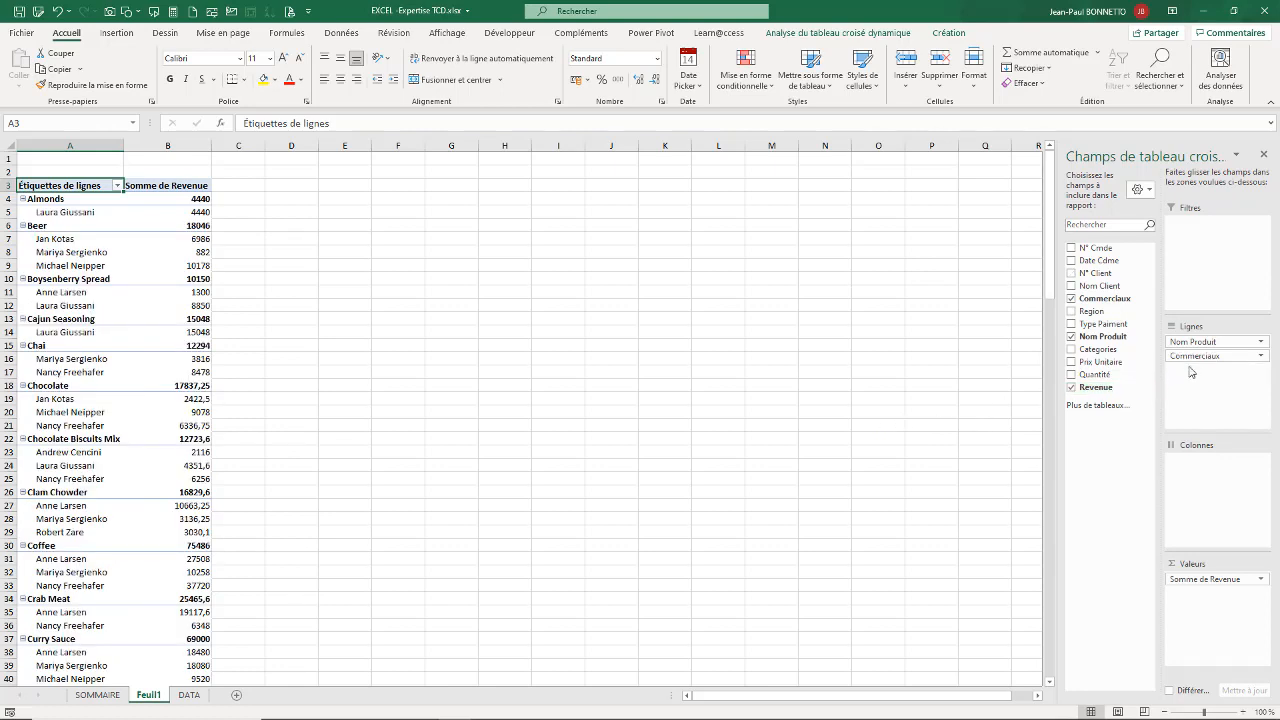
pyautogui.moveTo(1199, 360); pyautogui.dragTo(319, 417)
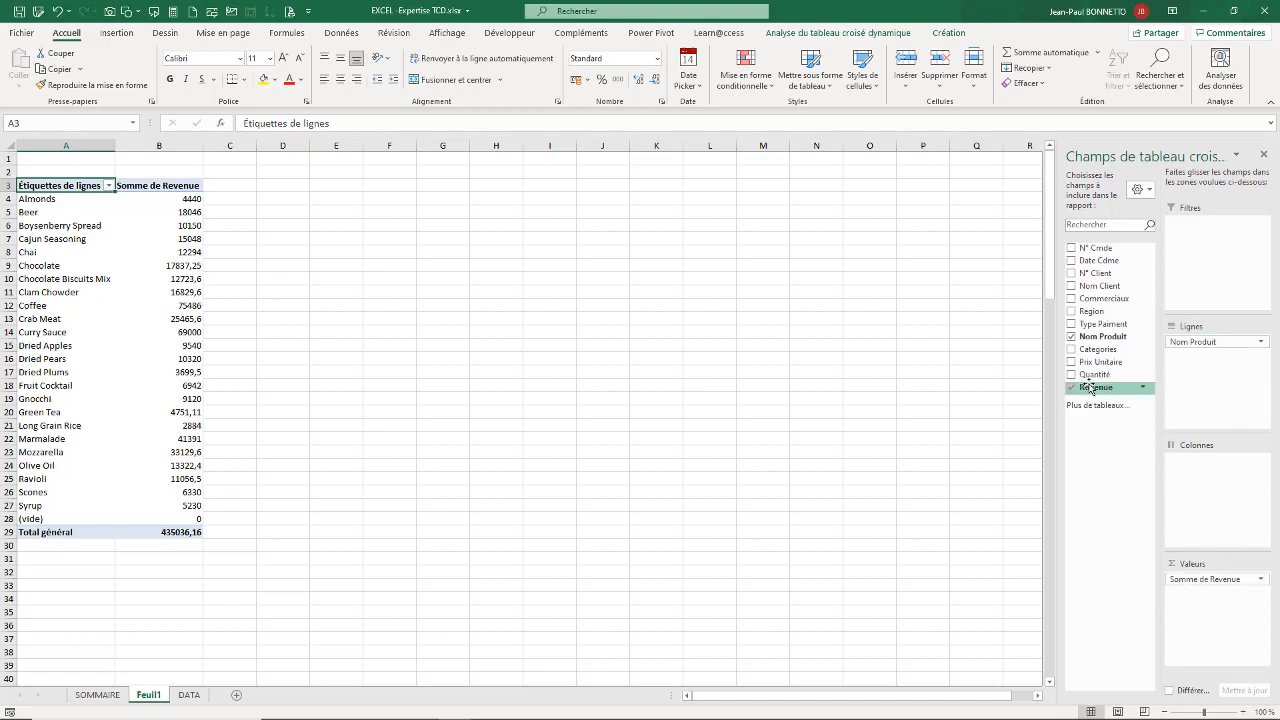
# Add the Revenue field to the values area a second time
pyautogui.moveTo(1090, 388); pyautogui.dragTo(1222, 604)
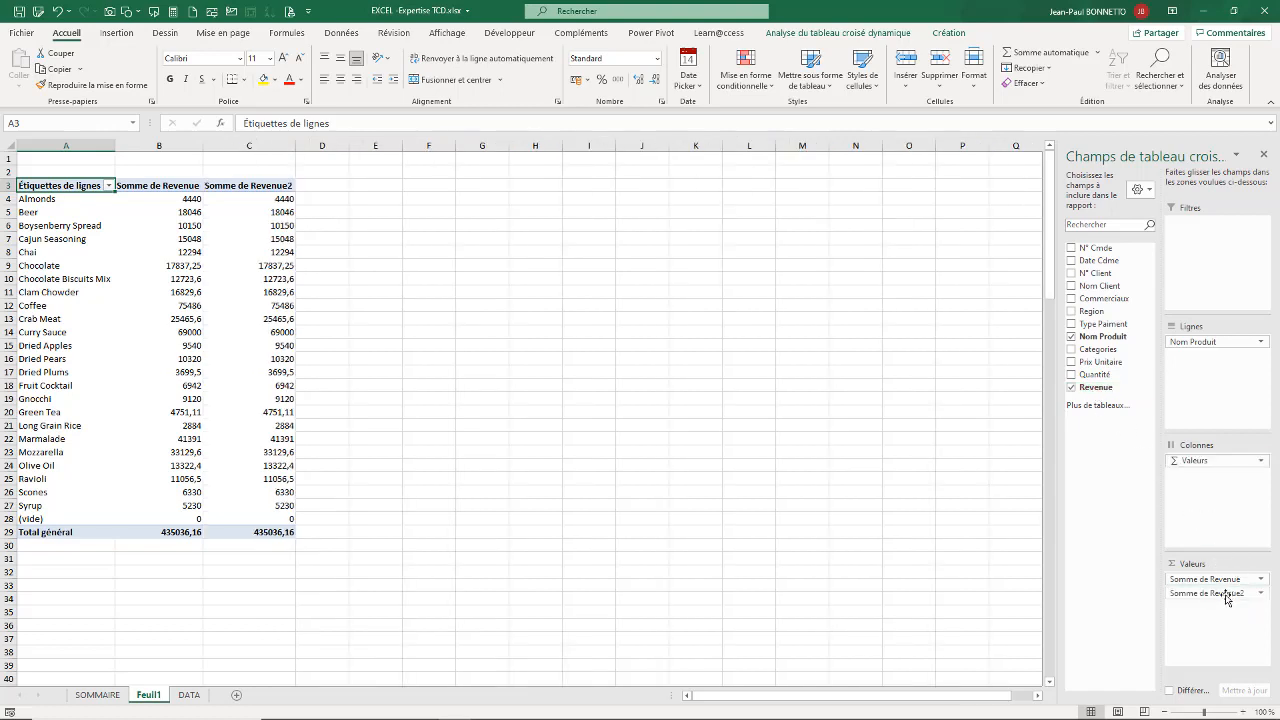
# Summarise the first Revenue value column by count (NB) instead of sum
pyautogui.rightClick(193, 228)
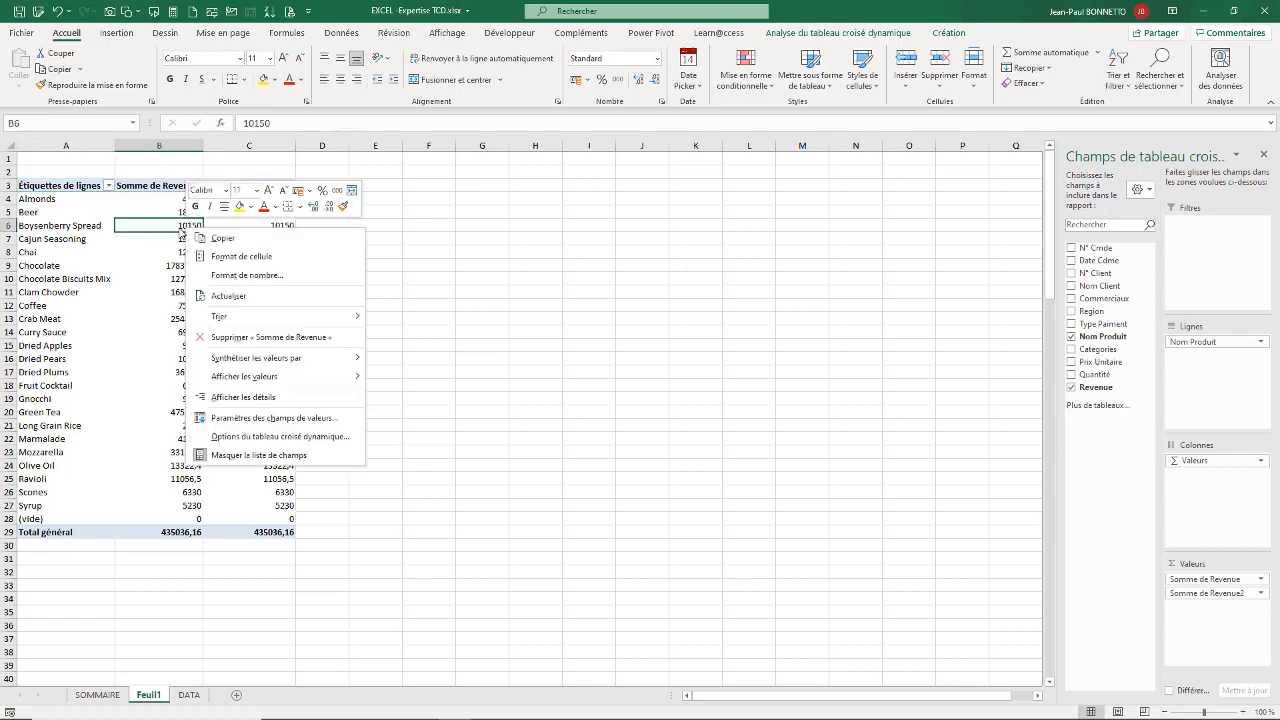
pyautogui.moveTo(240, 380)
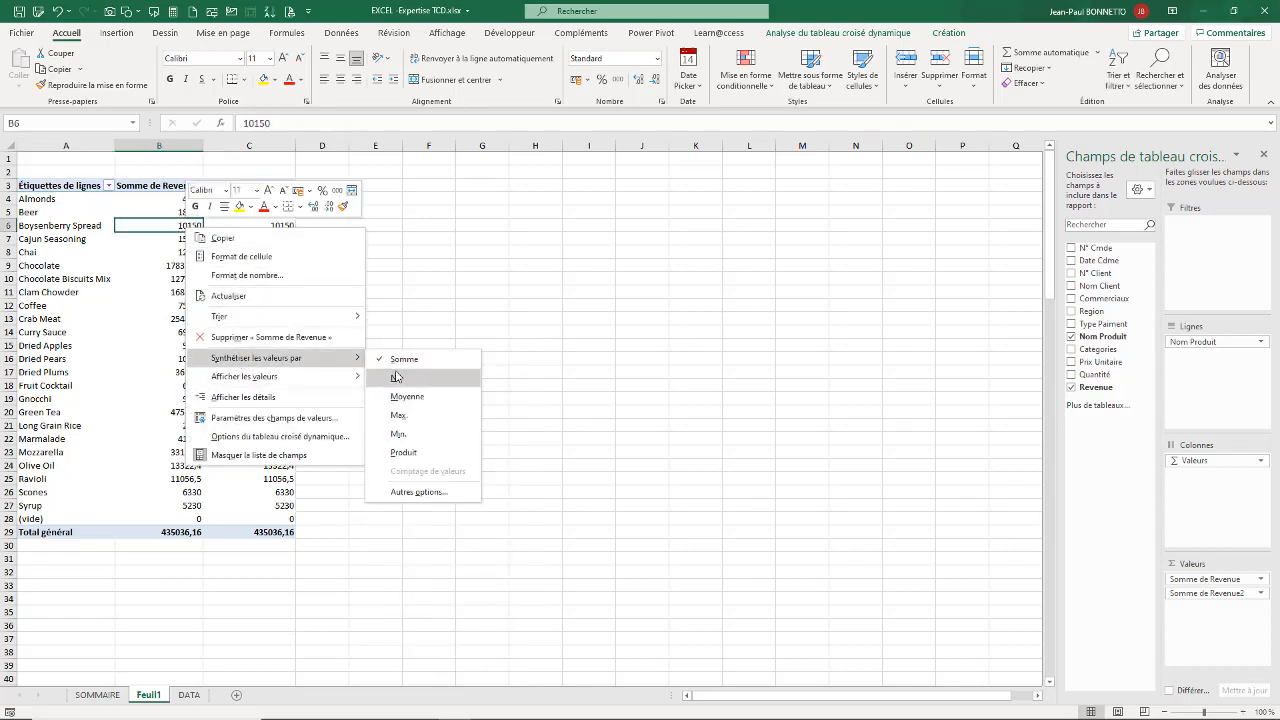
pyautogui.click(396, 378)
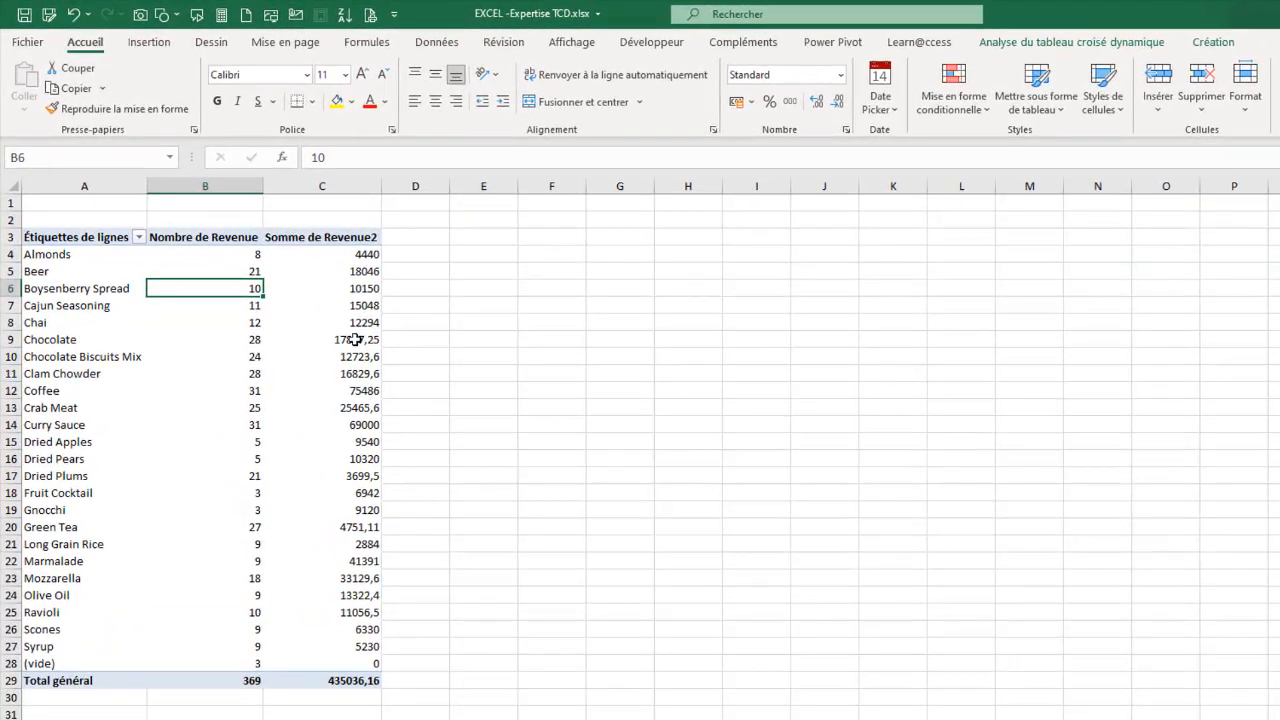
pyautogui.rightClick(355, 290)
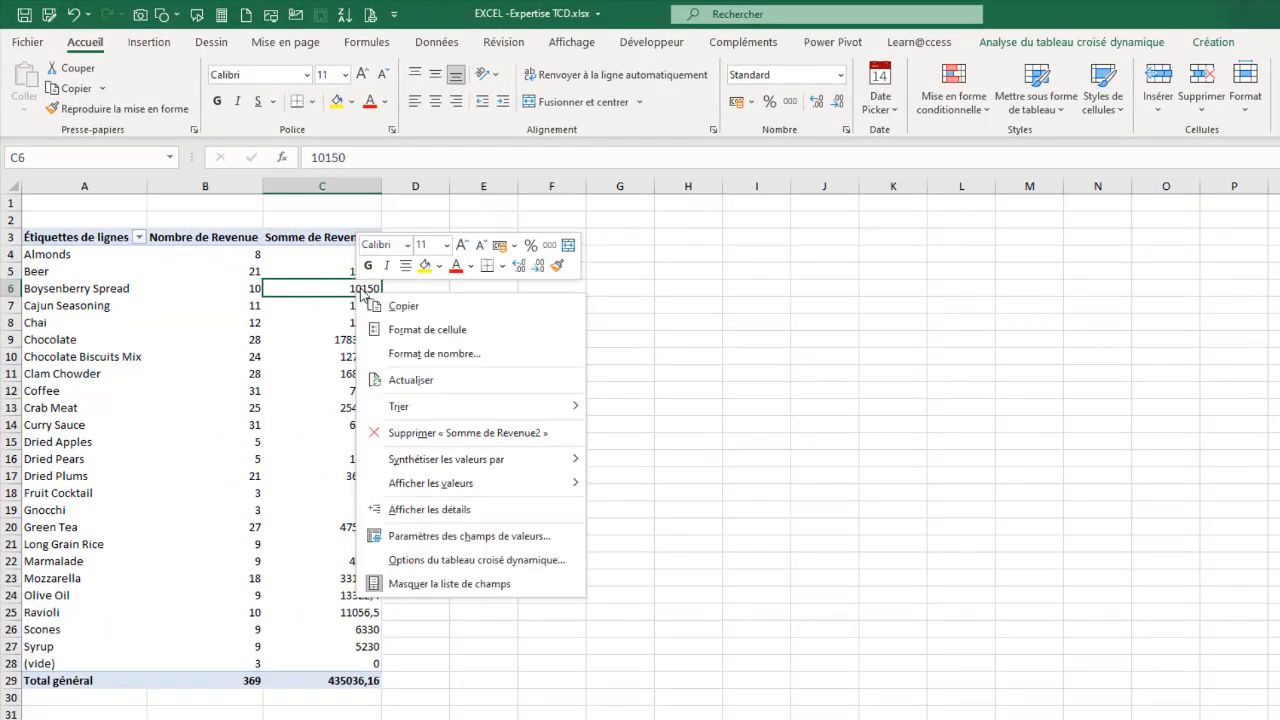
pyautogui.press('Escape')
pyautogui.moveTo(338, 257); pyautogui.dragTo(340, 665)
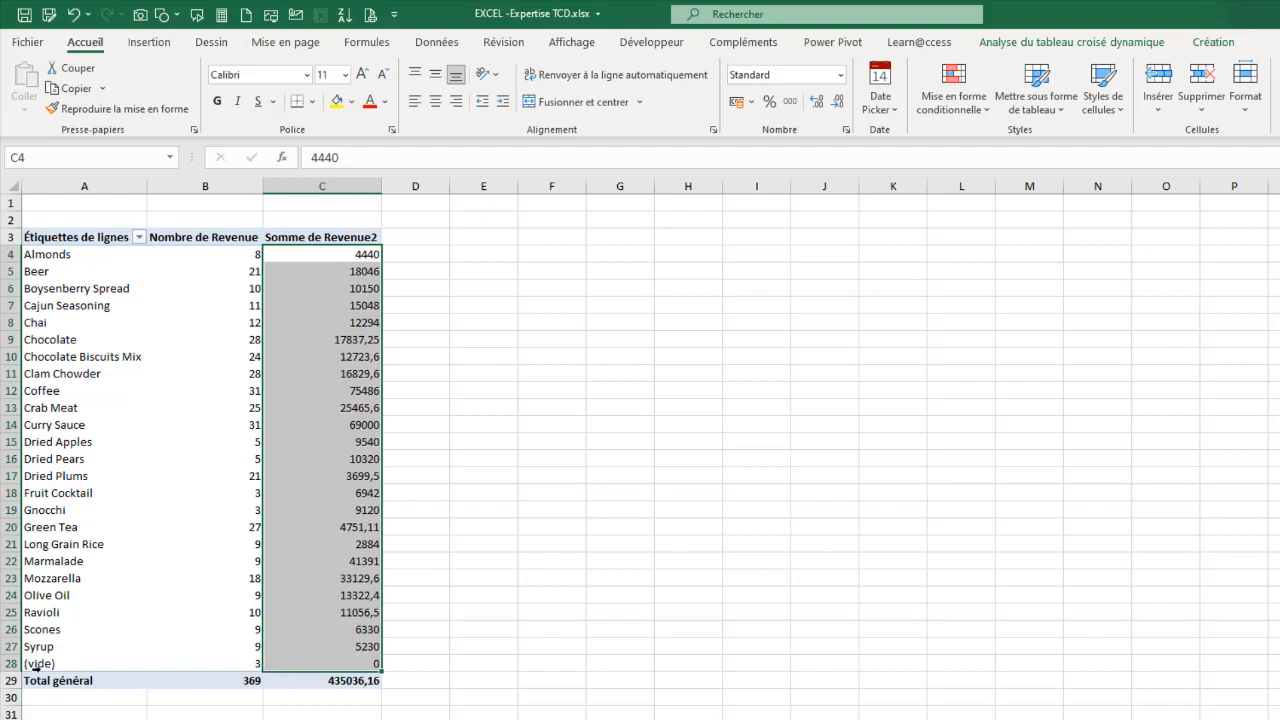
pyautogui.click(355, 511)
pyautogui.click(353, 393)
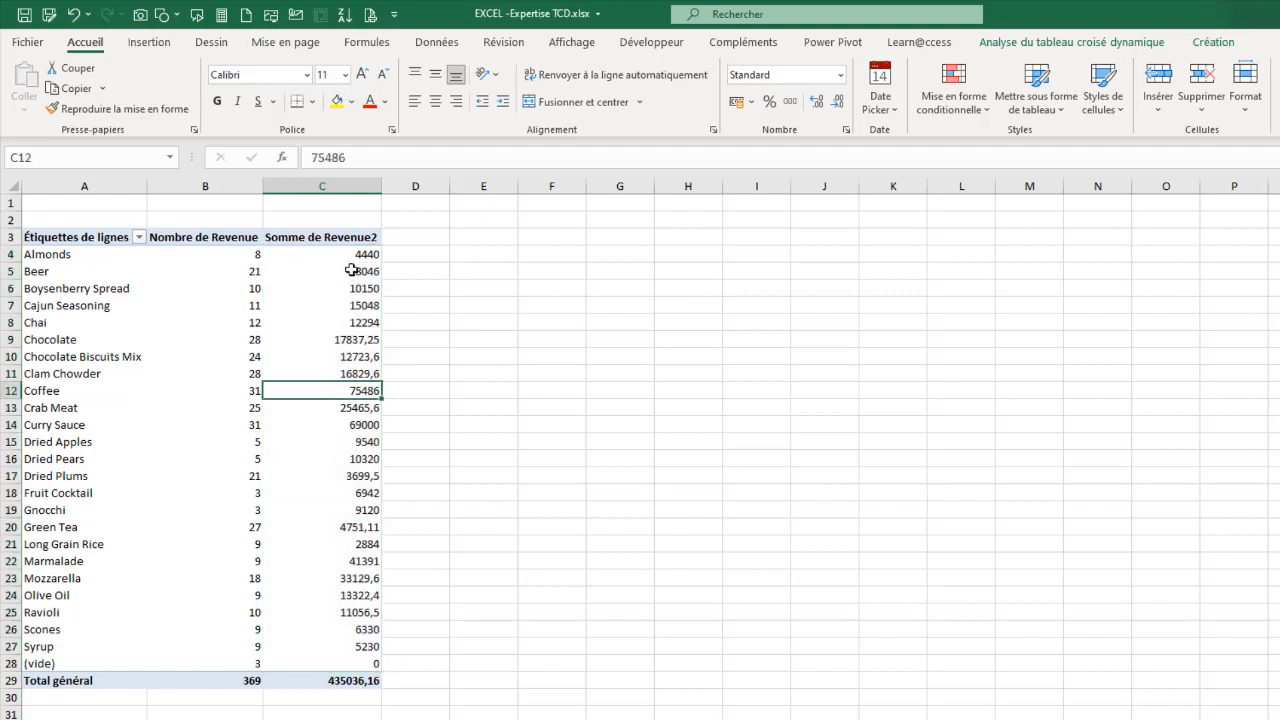
# Apply the Monétaire number format in € with 0 decimals to the Somme de Revenue2 value field
pyautogui.moveTo(350, 255); pyautogui.dragTo(340, 390)
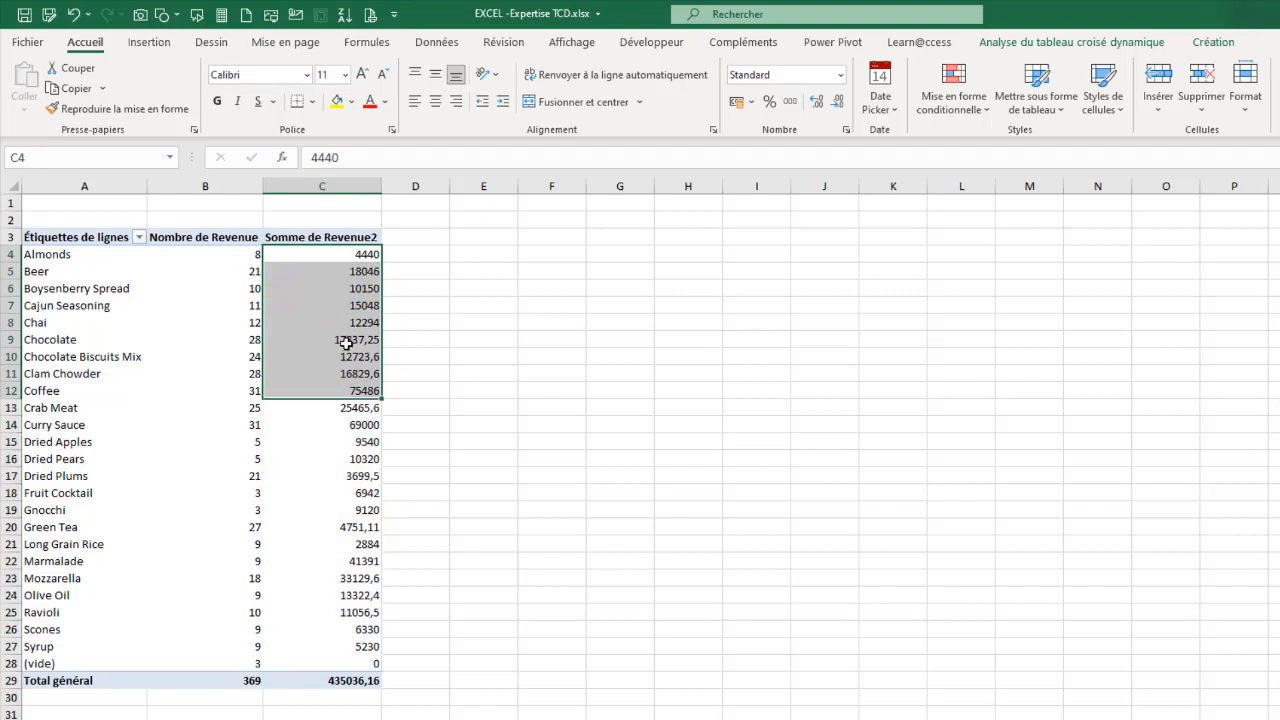
pyautogui.rightClick(345, 342)
pyautogui.moveTo(418, 516)
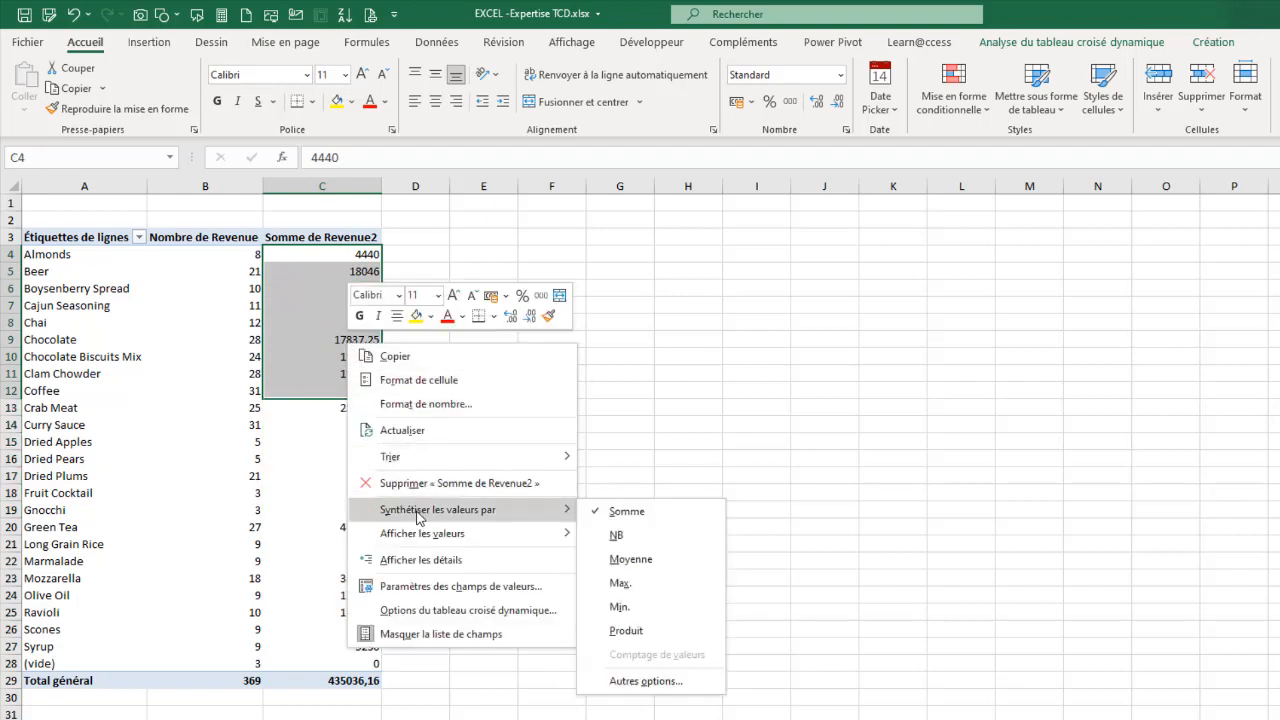
pyautogui.click(645, 681)
pyautogui.click(348, 498)
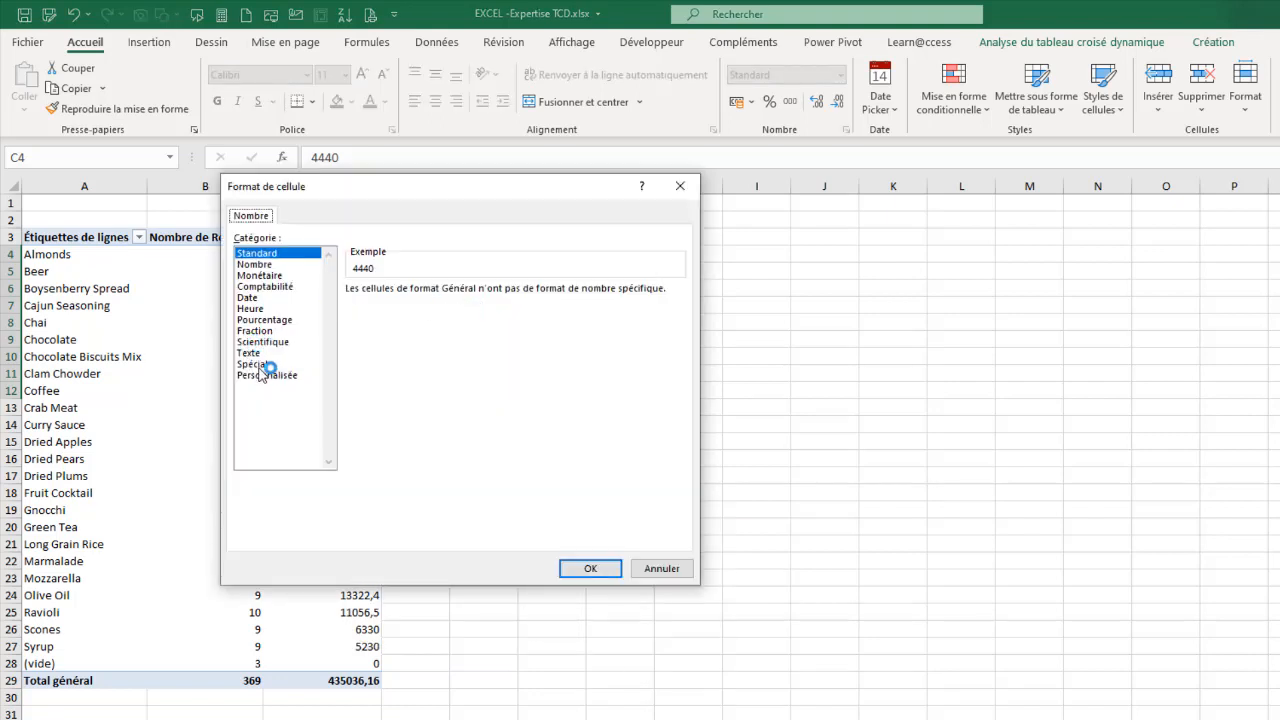
pyautogui.click(260, 275)
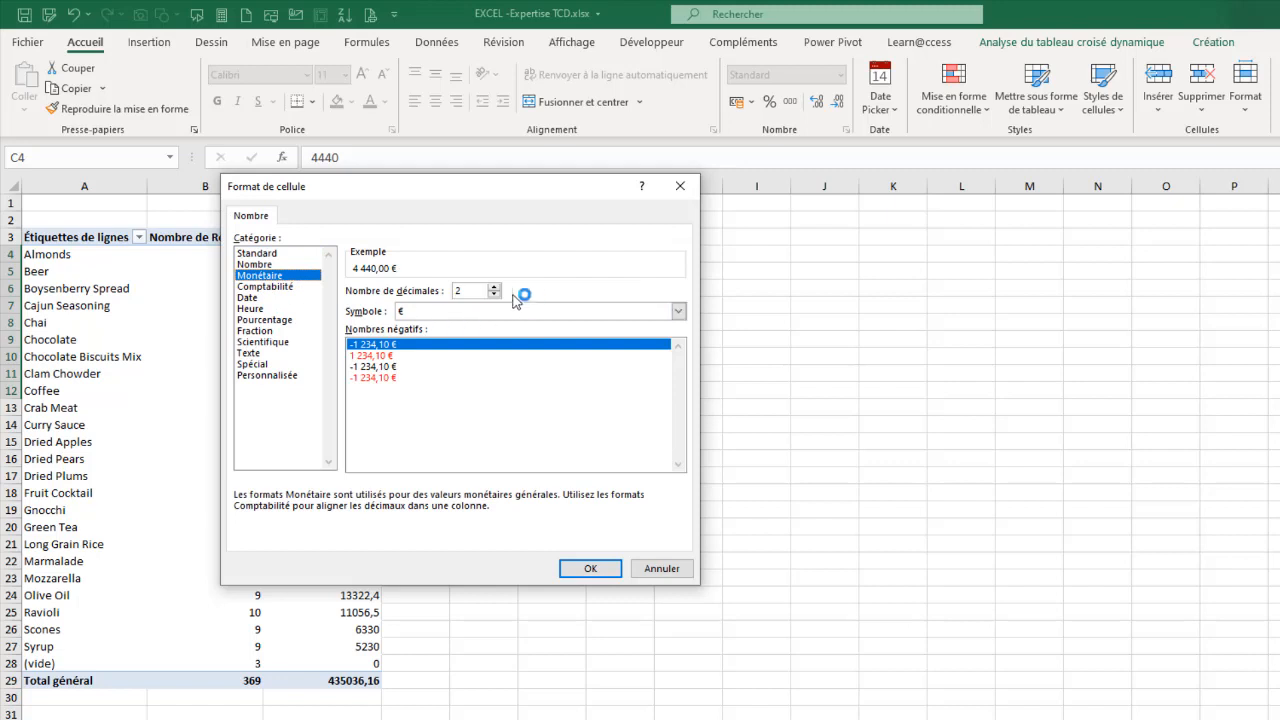
pyautogui.click(494, 294)
pyautogui.click(590, 568)
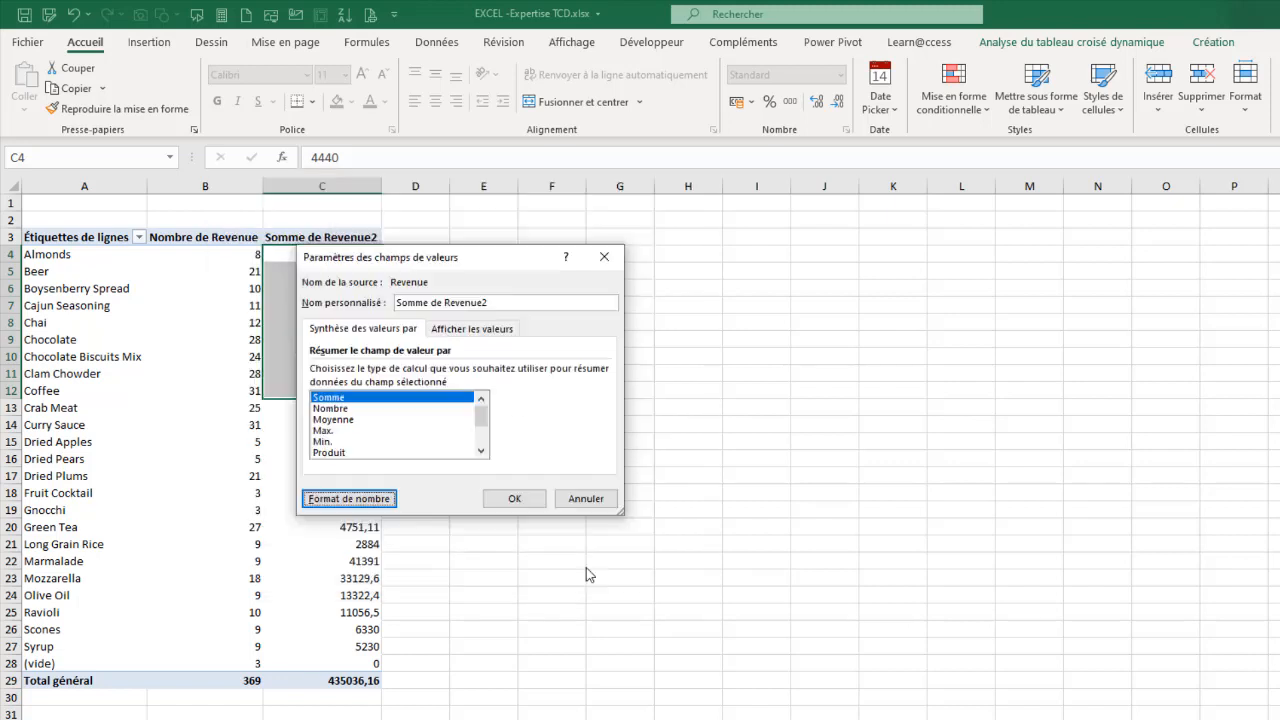
pyautogui.click(498, 499)
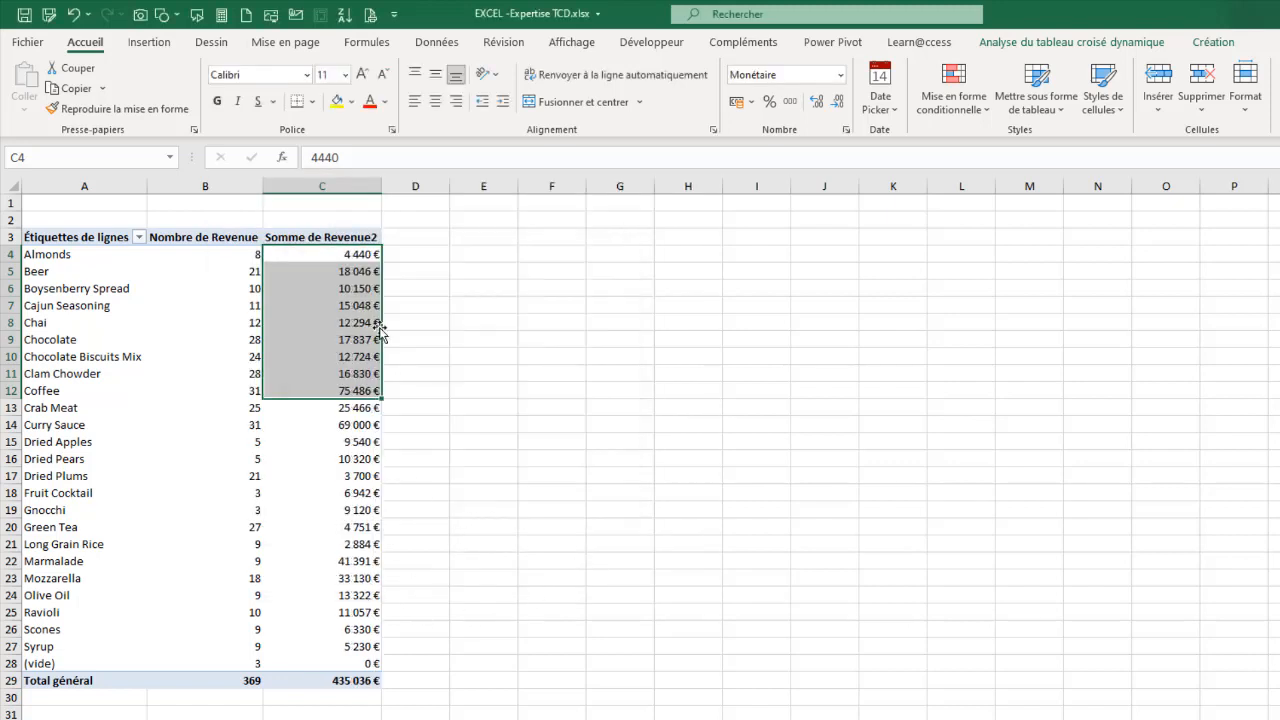
# Rename the Somme de Revenue2 column header as Total Revenue
pyautogui.click(354, 238)
pyautogui.moveTo(372, 250)
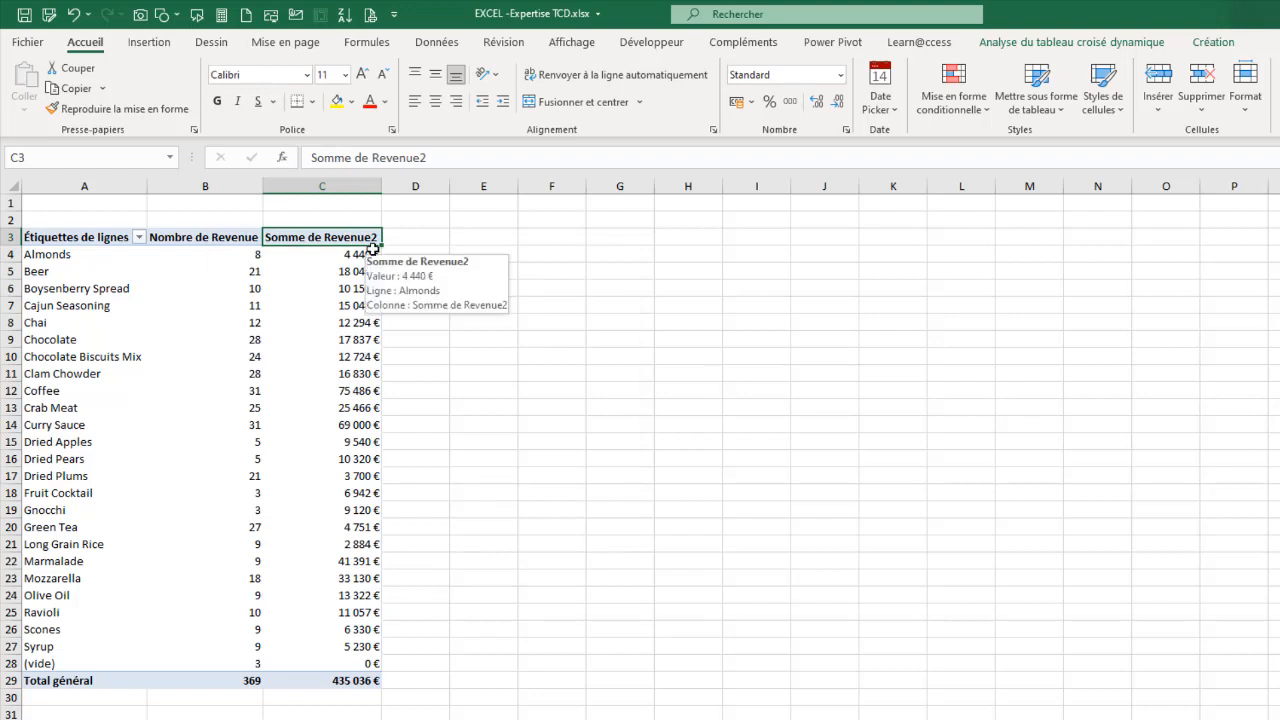
pyautogui.write('Total Re')
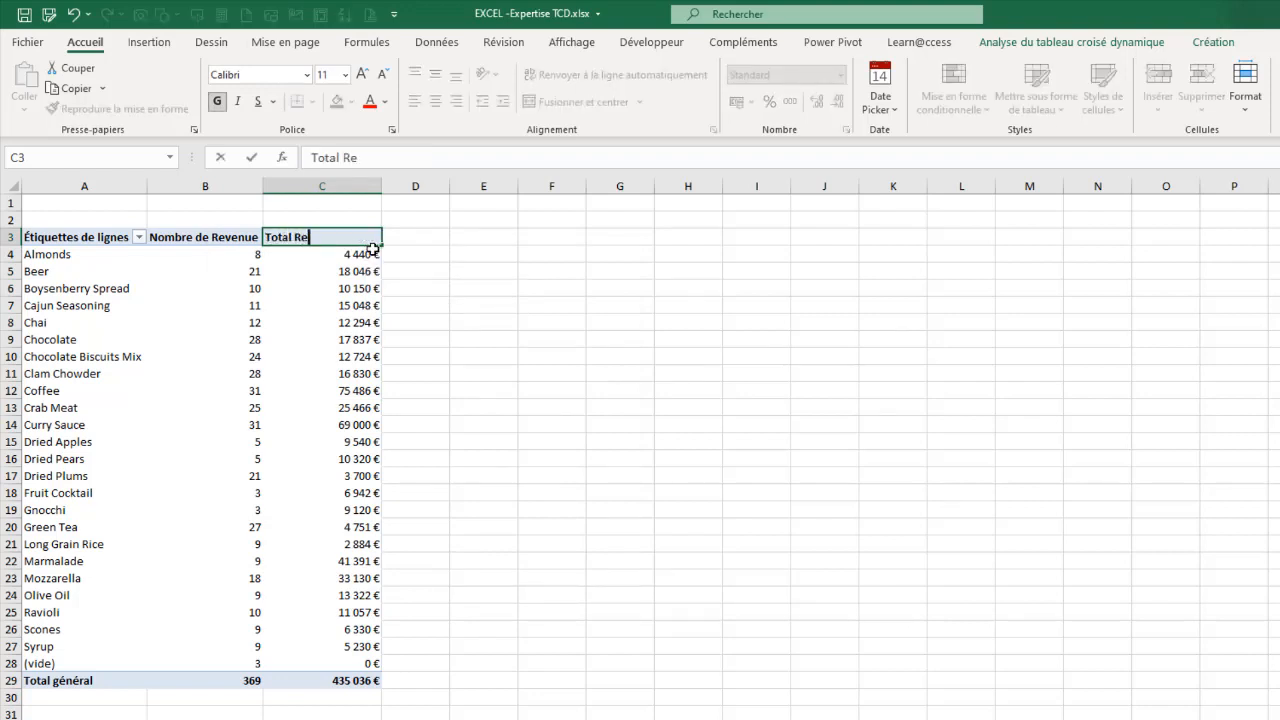
pyautogui.write('venue')
pyautogui.click(251, 157)
# Rename the Nombre de Revenue header as Nb Vente and the row labels header as Nom Produit
pyautogui.click(206, 240)
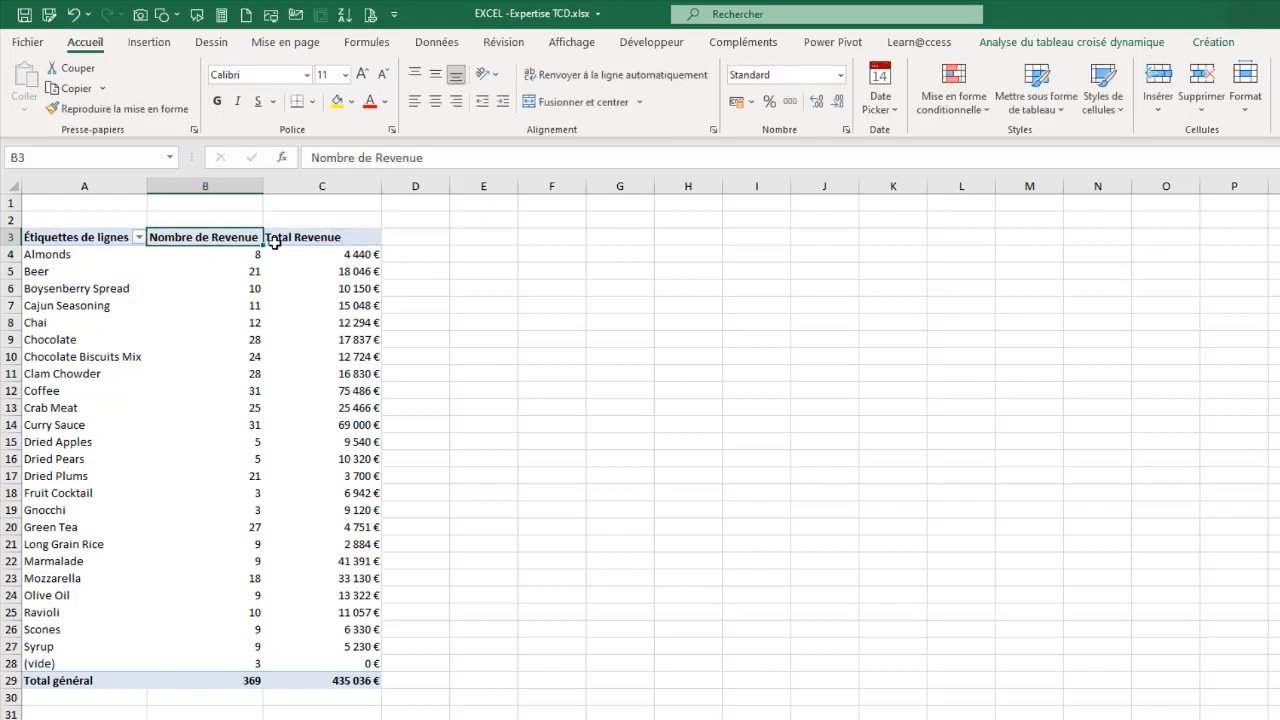
pyautogui.write('Nb Vente')
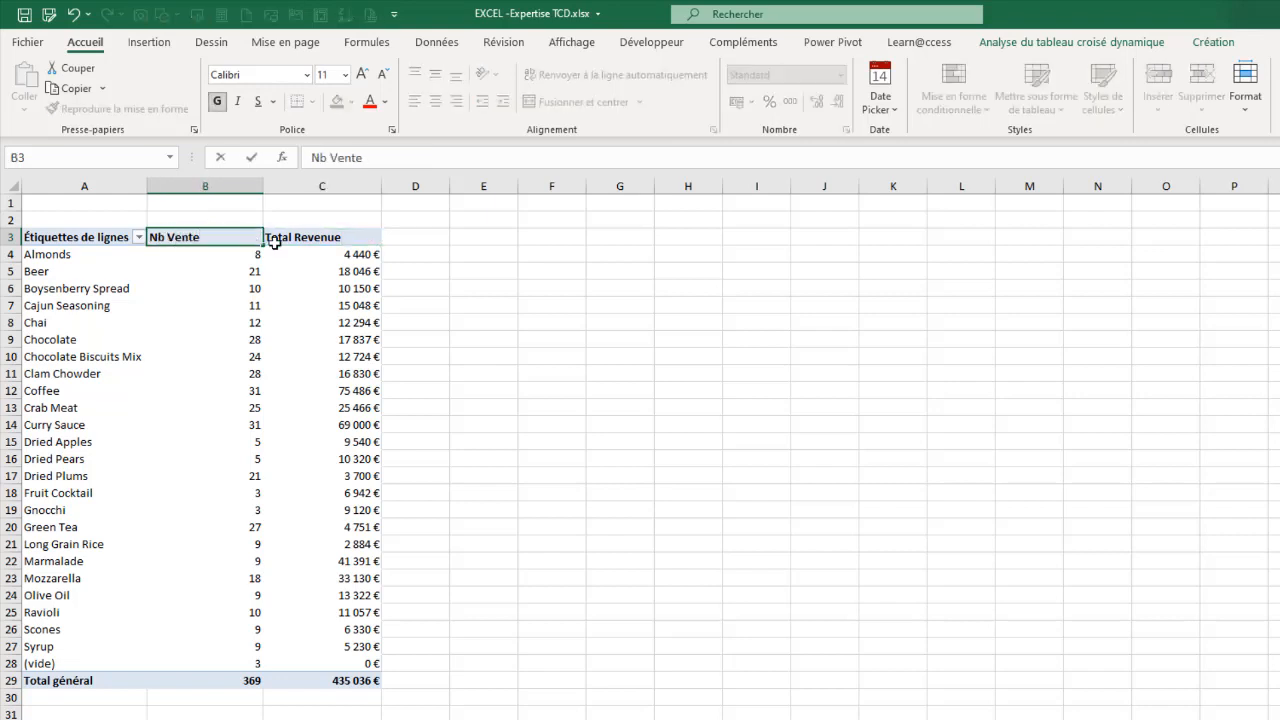
pyautogui.click(118, 239)
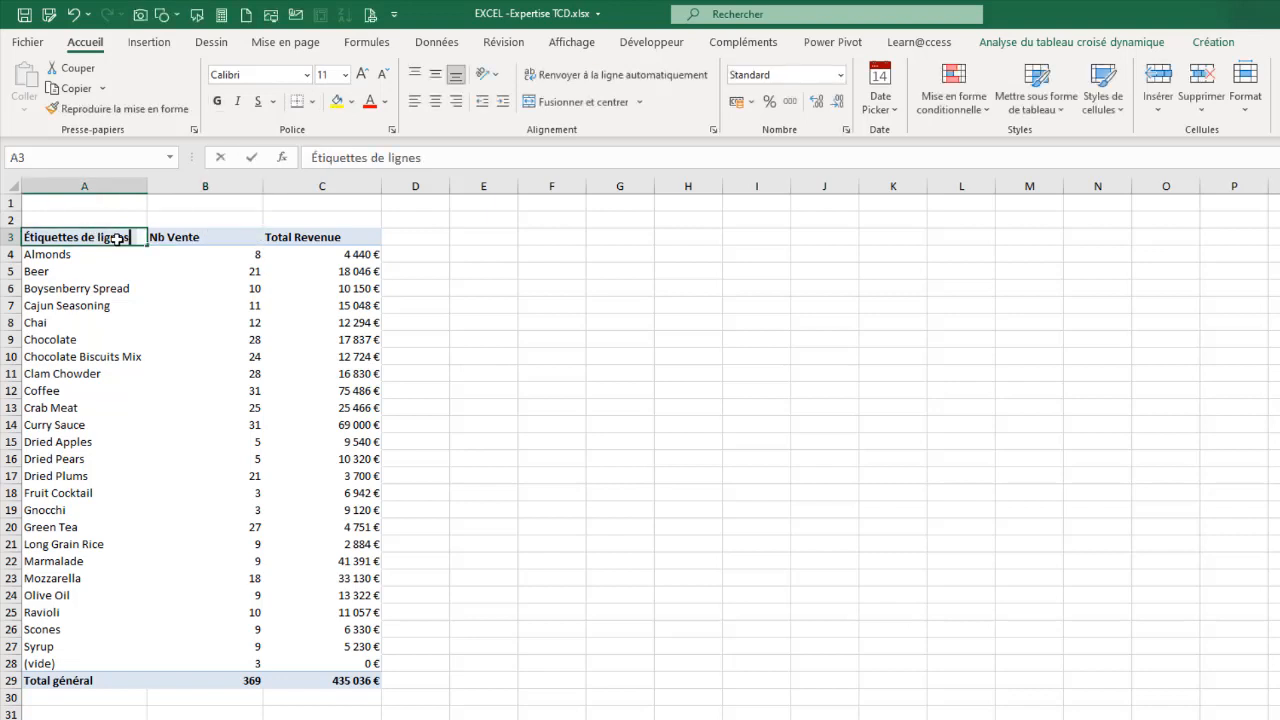
pyautogui.write('Nom Produit')
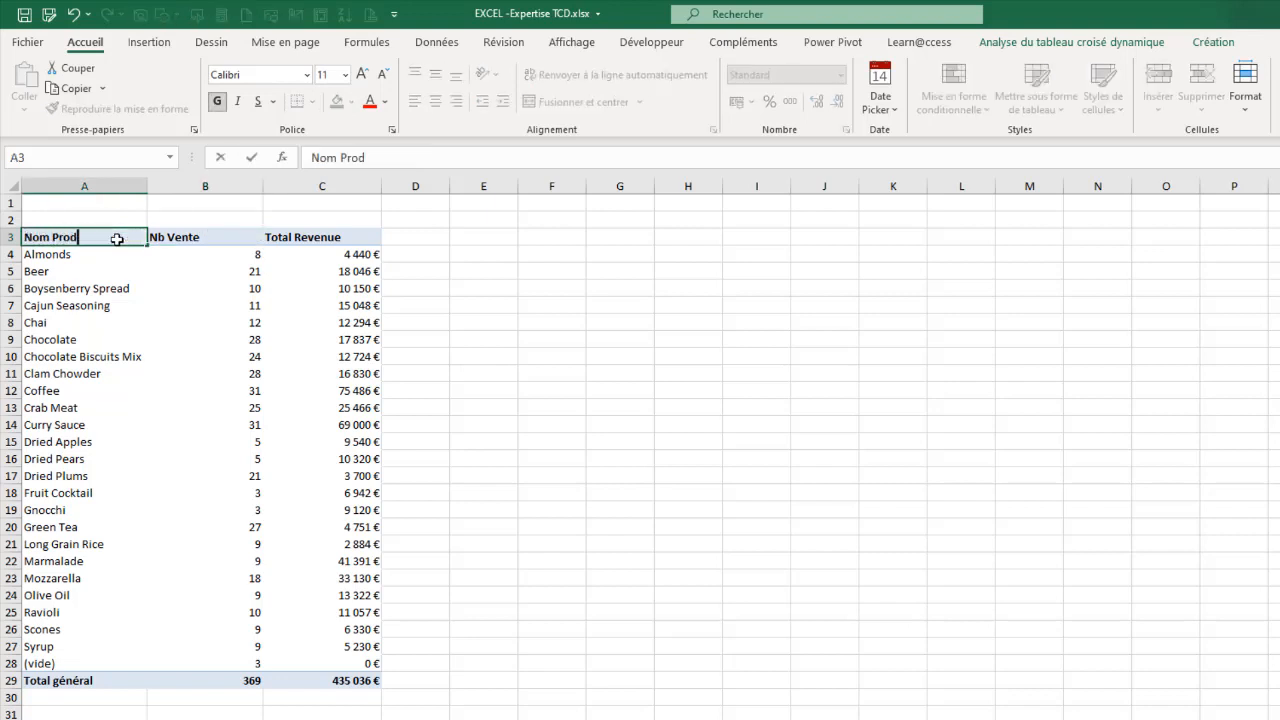
pyautogui.click(167, 335)
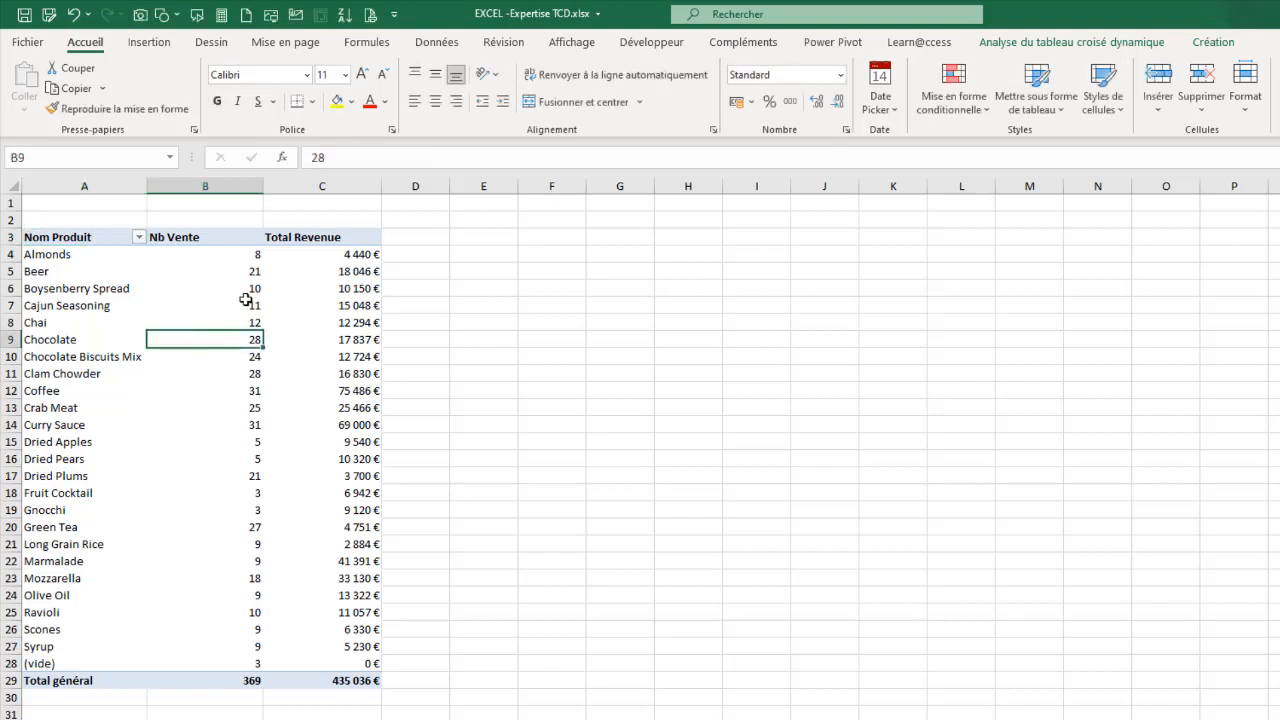
# Narrow the Nb Vente and Total Revenue columns manually
pyautogui.moveTo(264, 186); pyautogui.dragTo(248, 203)
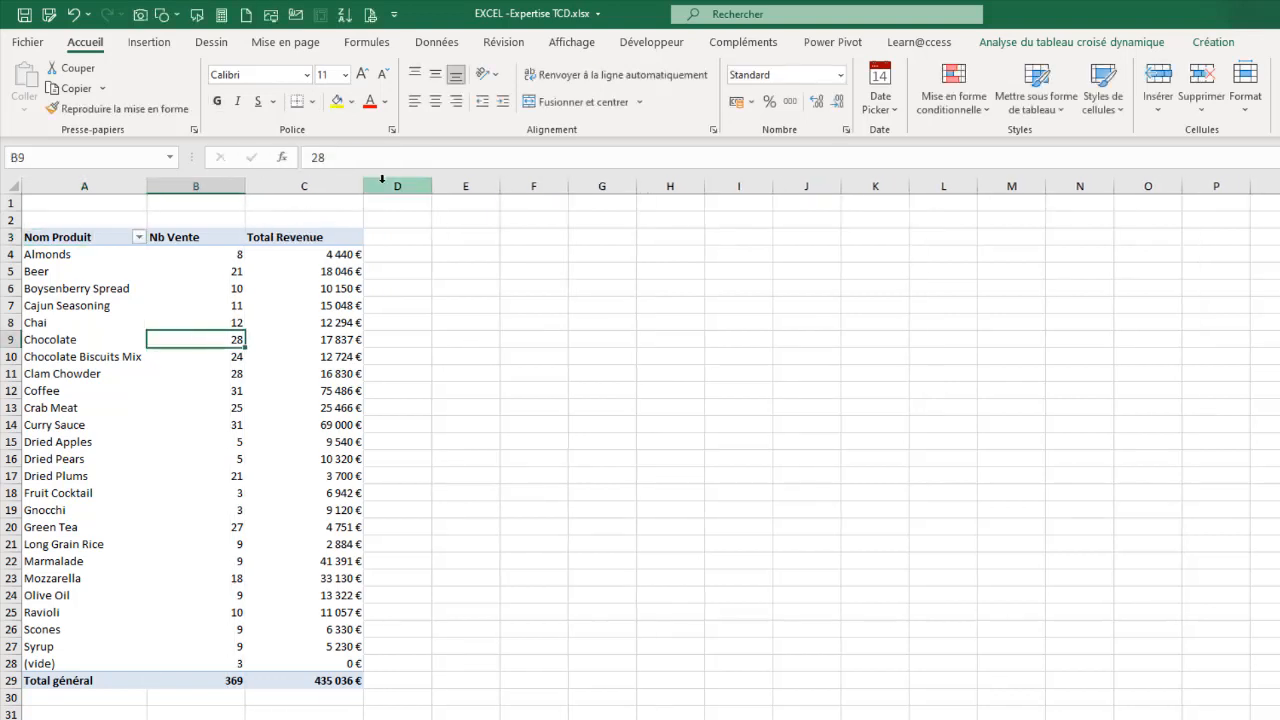
pyautogui.moveTo(365, 186); pyautogui.dragTo(348, 199)
pyautogui.moveTo(513, 323); pyautogui.dragTo(530, 341)
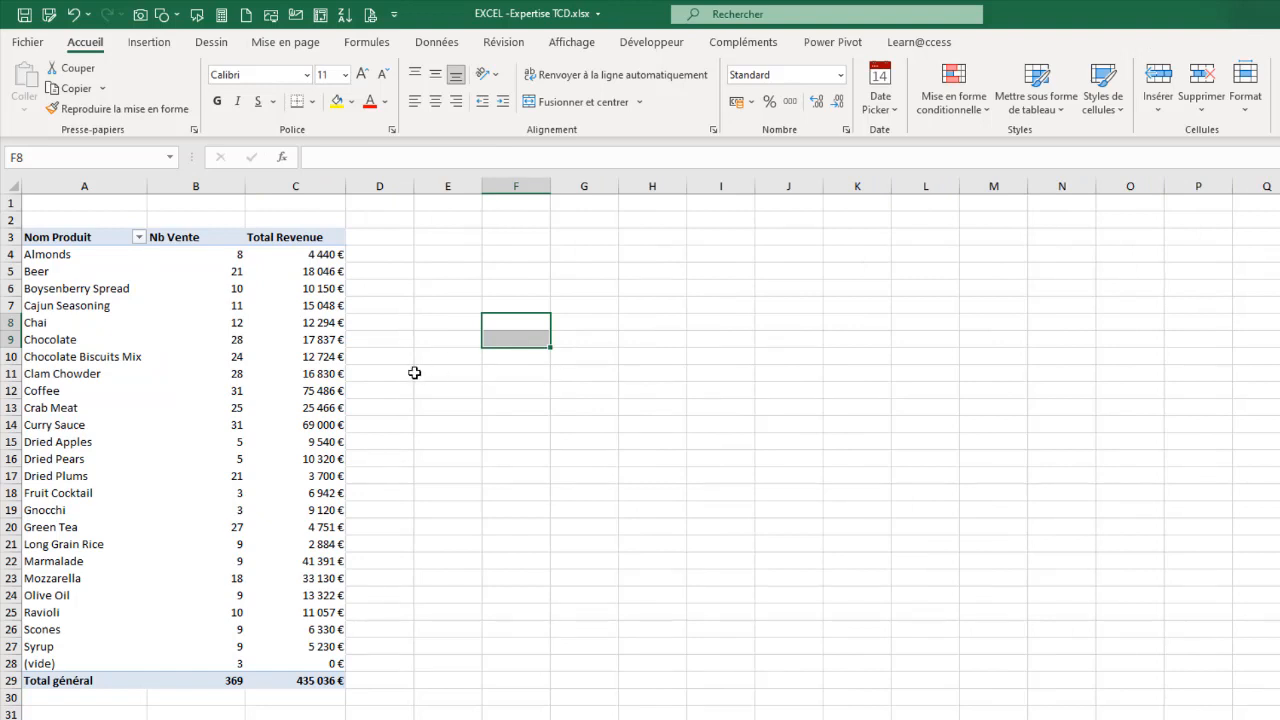
pyautogui.click(176, 290)
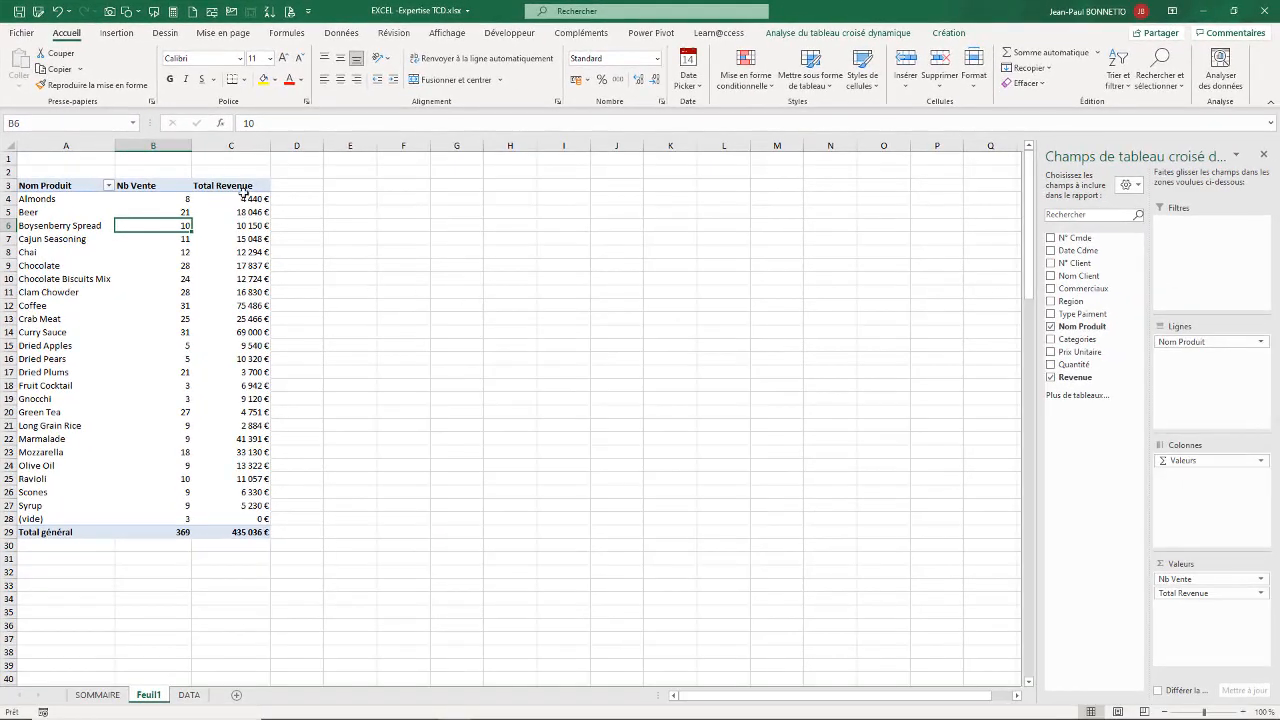
pyautogui.moveTo(190, 146)
pyautogui.mouseDown()
pyautogui.moveTo(169, 161)
pyautogui.moveTo(169, 146)
pyautogui.moveTo(187, 146)
pyautogui.mouseUp()
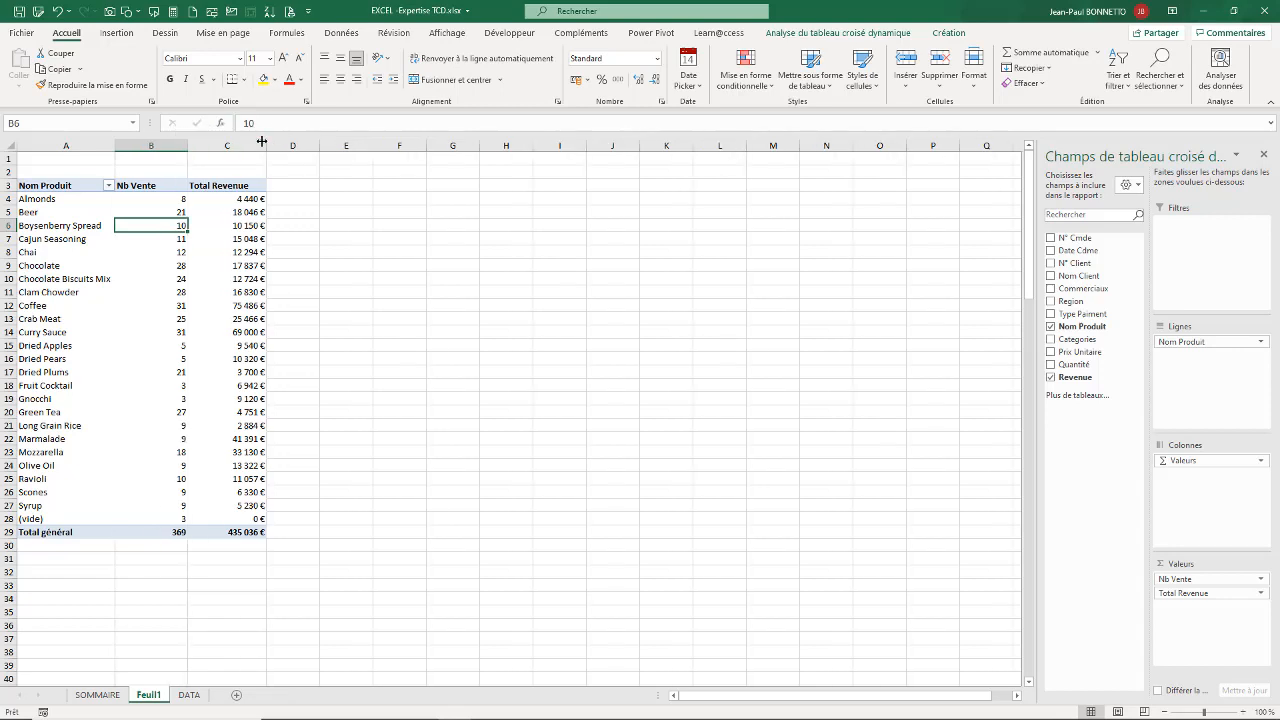
pyautogui.moveTo(266, 145); pyautogui.dragTo(262, 146)
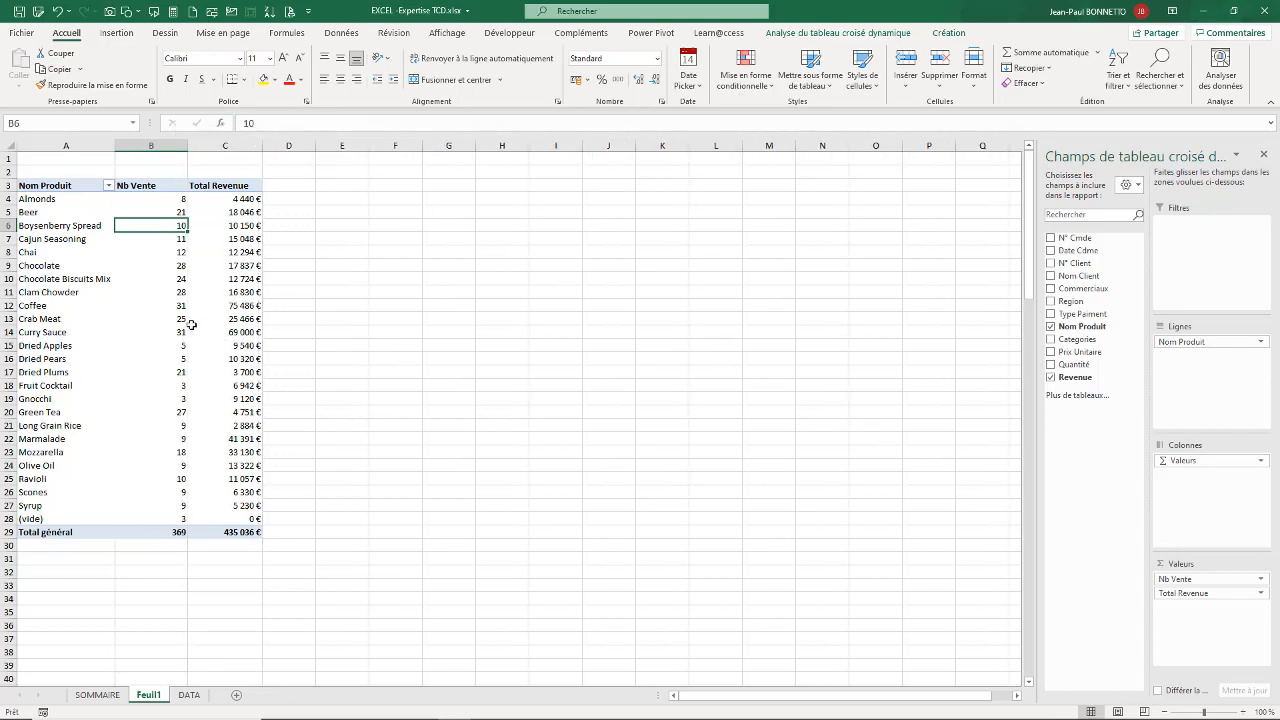
# Refresh the pivot table, and widen the Nb Vente and Total Revenue columns
pyautogui.rightClick(170, 262)
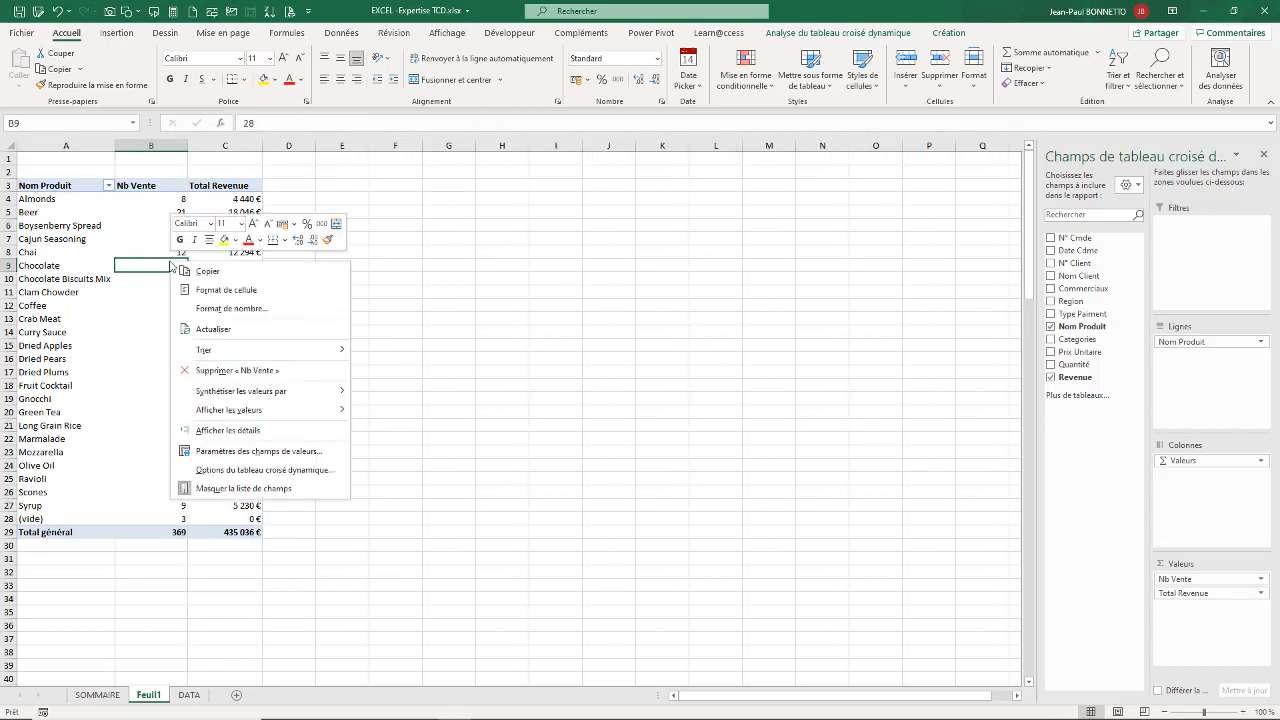
pyautogui.click(224, 328)
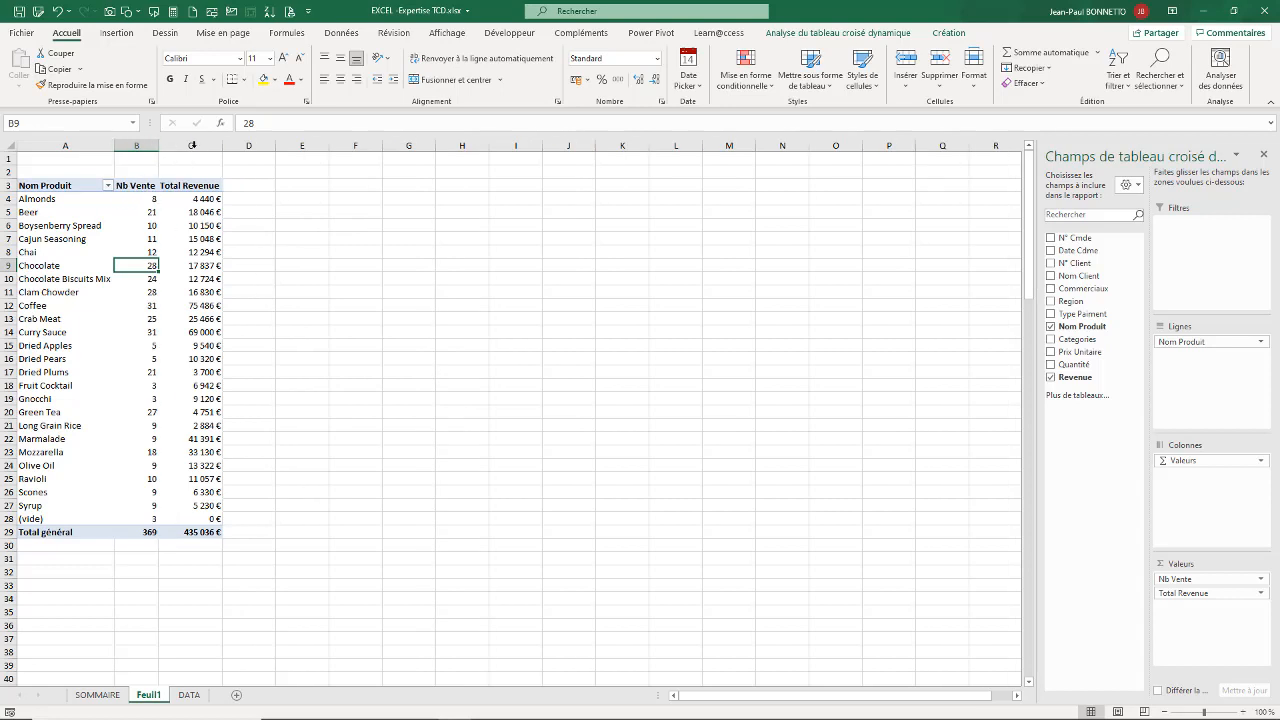
pyautogui.moveTo(158, 146)
pyautogui.mouseDown()
pyautogui.moveTo(260, 147)
pyautogui.moveTo(193, 147)
pyautogui.mouseUp()
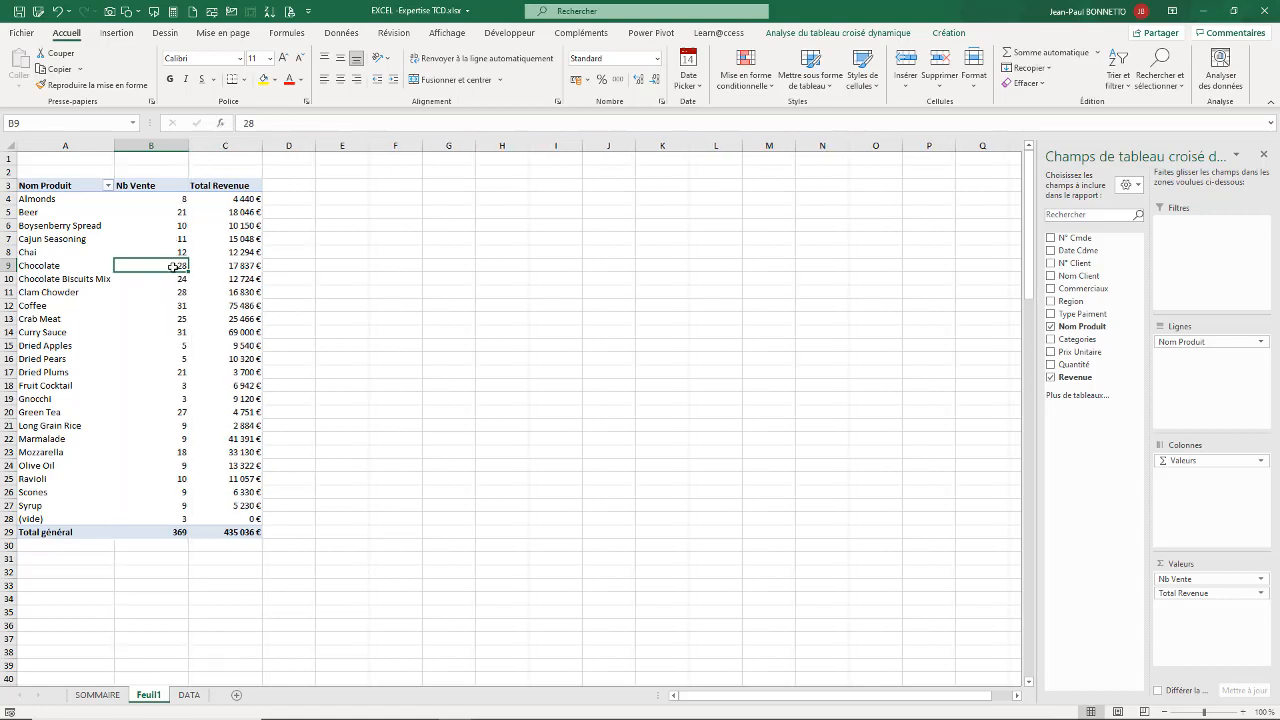
# Open the pivot table options and name the pivot table tcd_Rapport_VenteparProduit
pyautogui.click(159, 241)
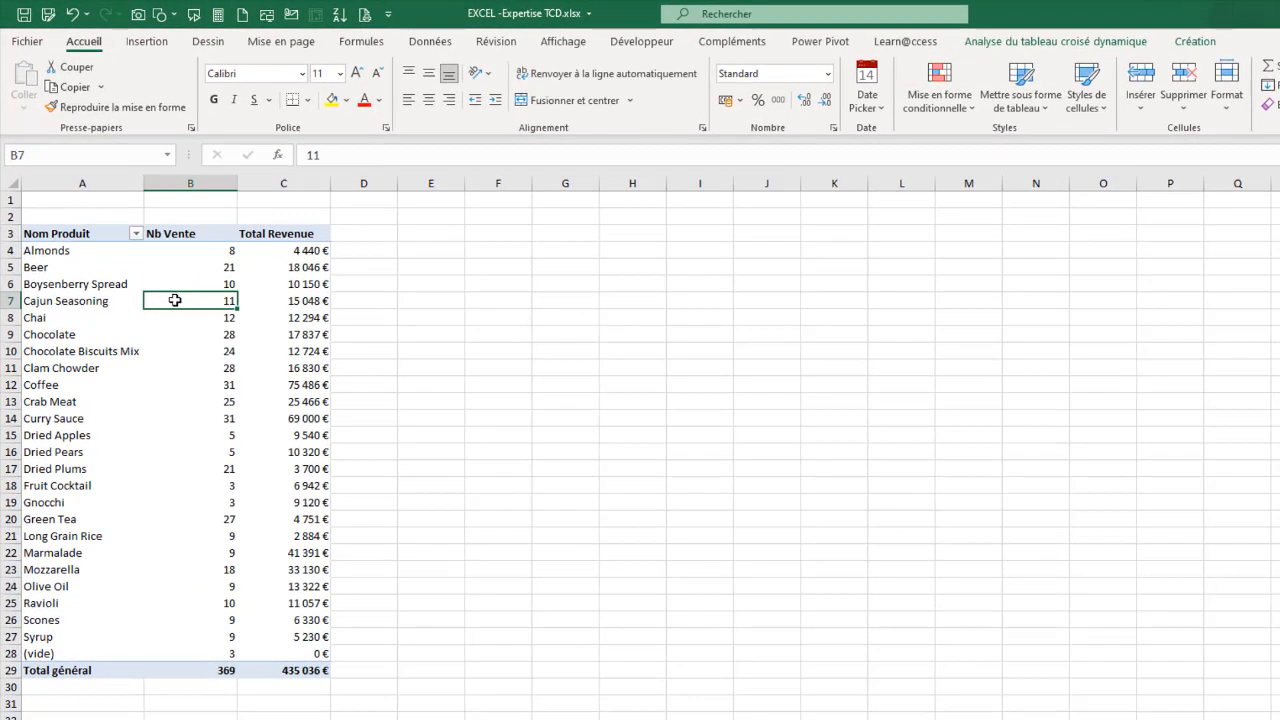
pyautogui.rightClick(140, 239)
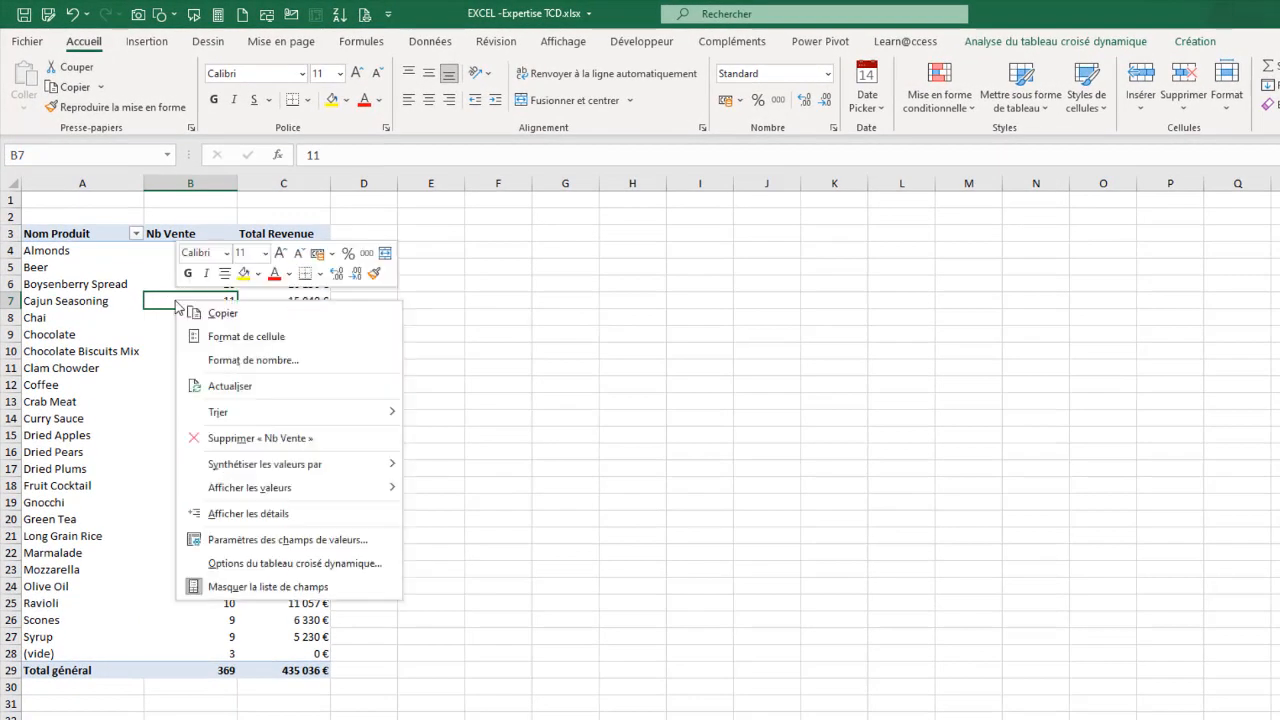
pyautogui.click(248, 563)
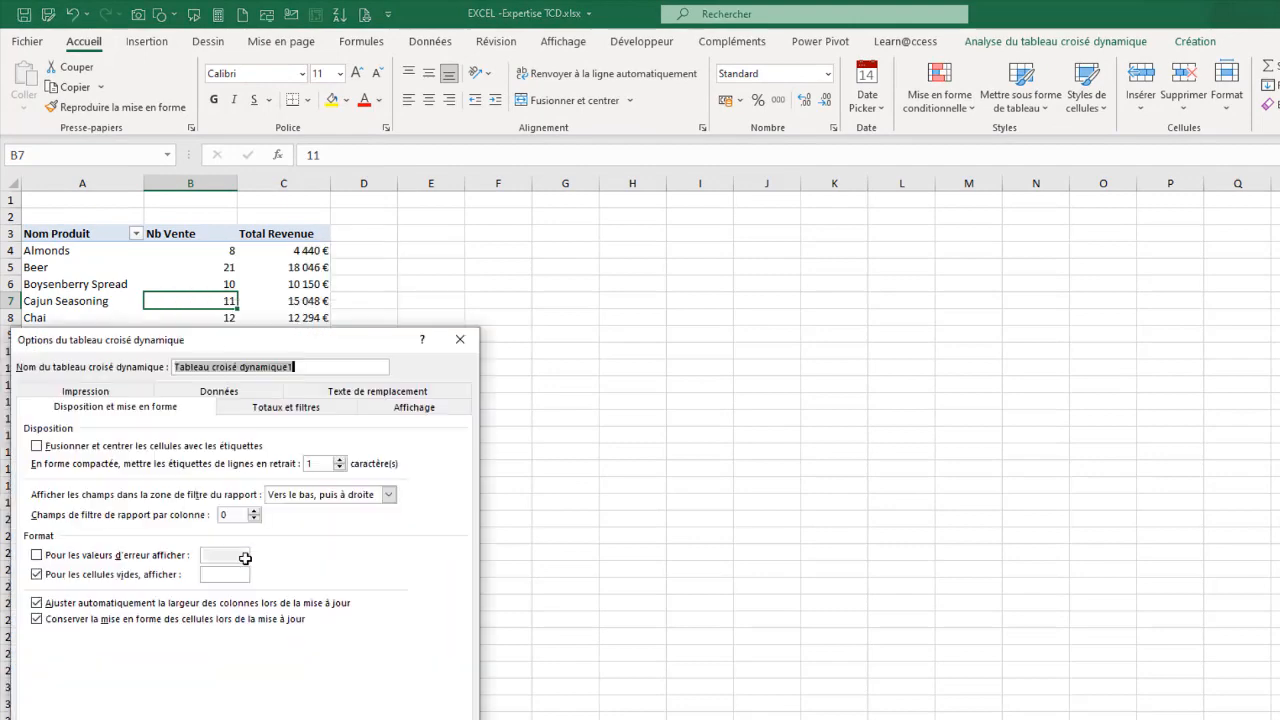
pyautogui.moveTo(280, 339); pyautogui.dragTo(638, 255)
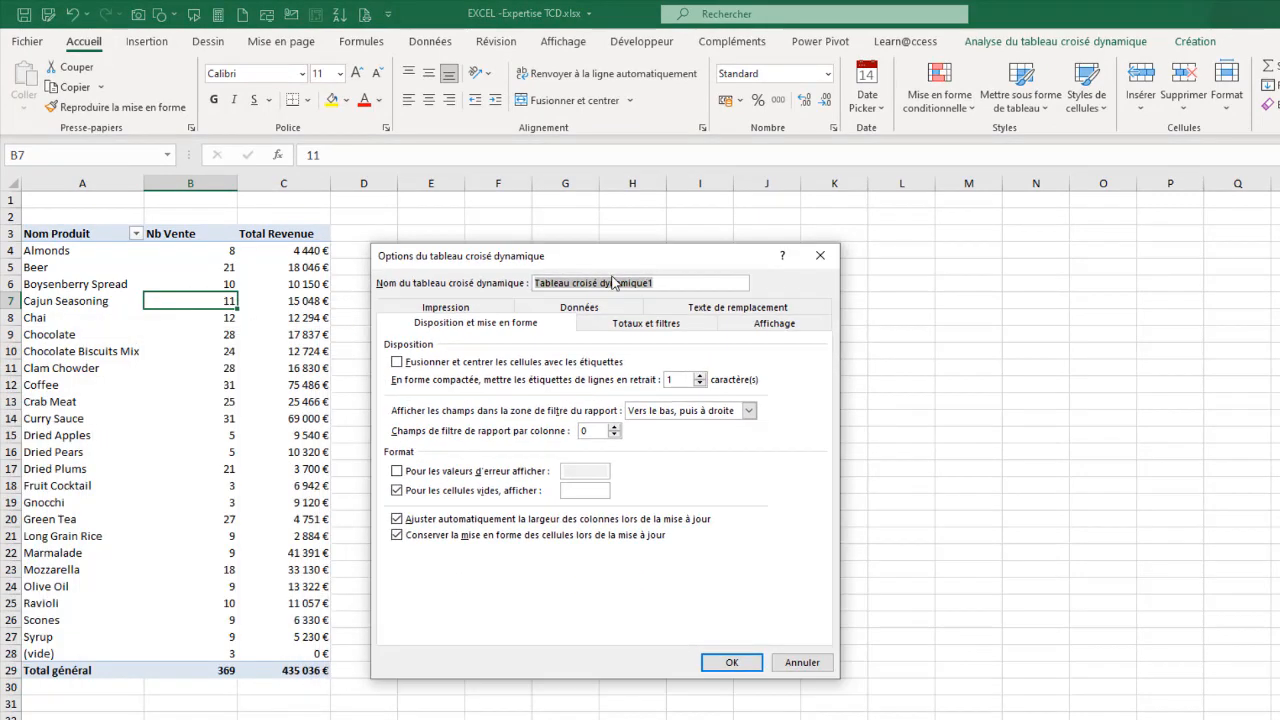
pyautogui.click(630, 284)
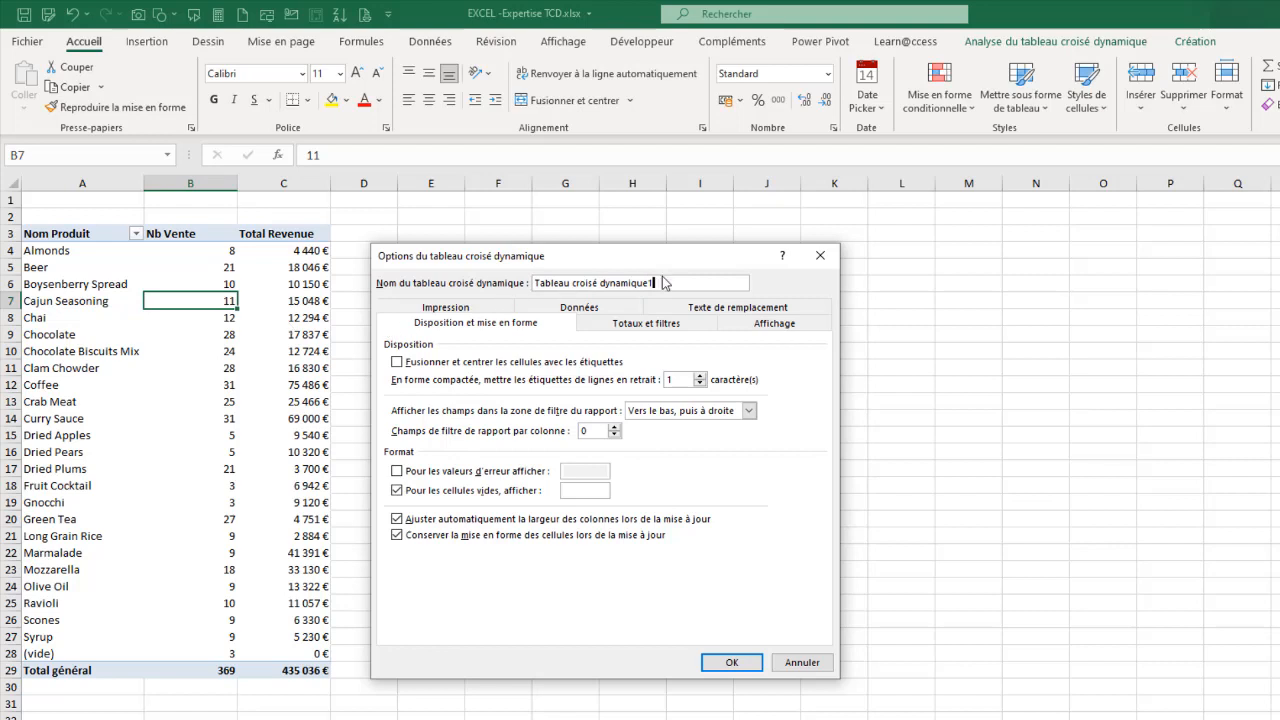
pyautogui.moveTo(666, 283); pyautogui.dragTo(511, 283)
pyautogui.write('tcd_Rapport_VenteparProduit')
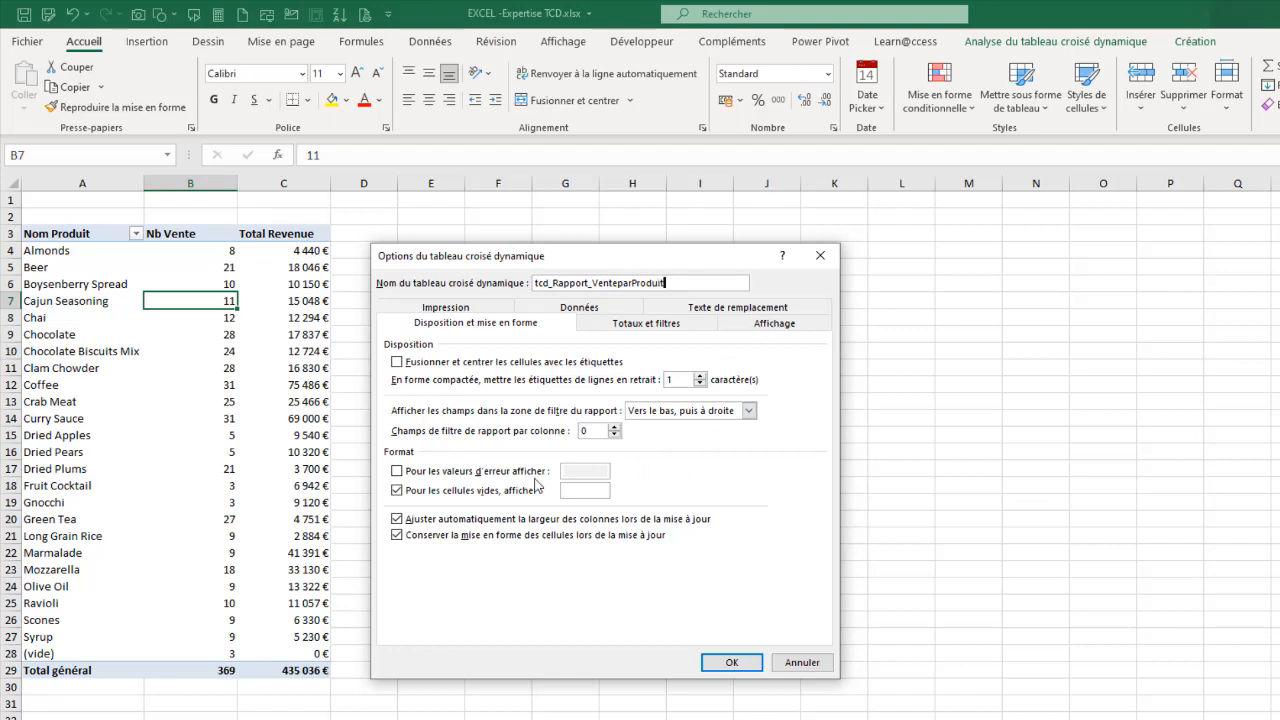
# Turn off automatic column width adjustment on update and apply the pivot table options
pyautogui.click(397, 519)
pyautogui.click(397, 520)
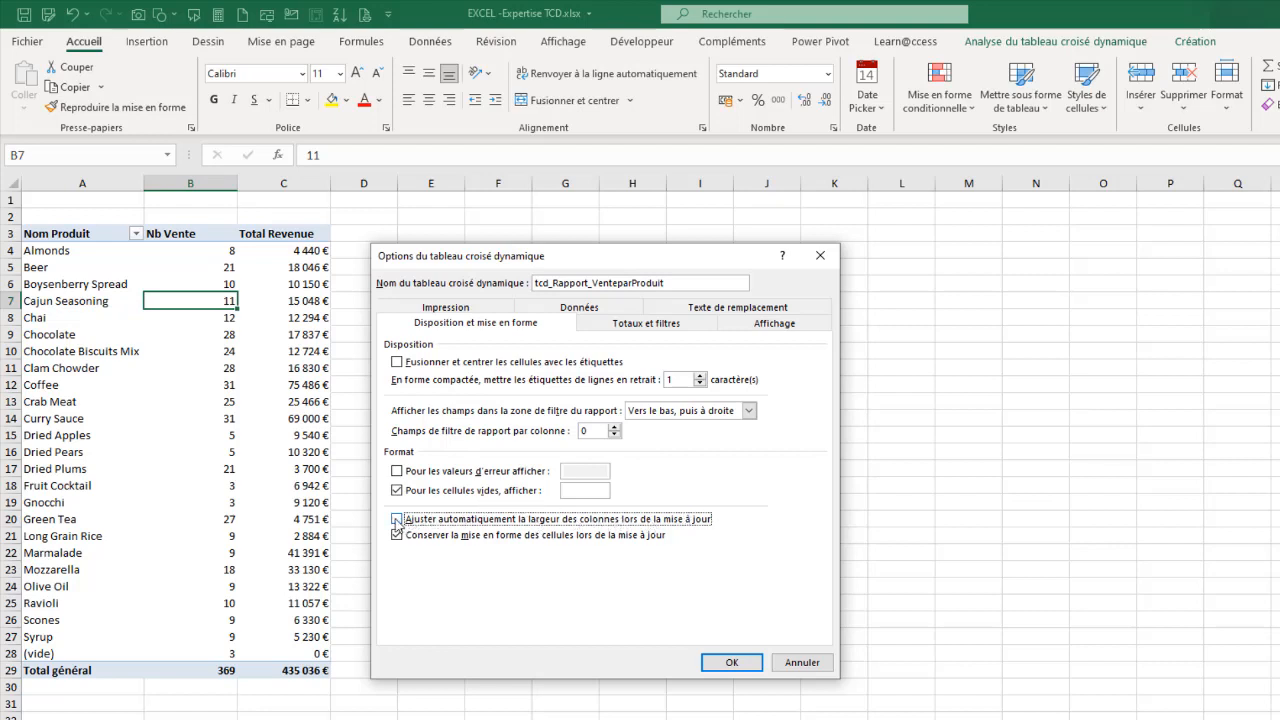
pyautogui.click(733, 662)
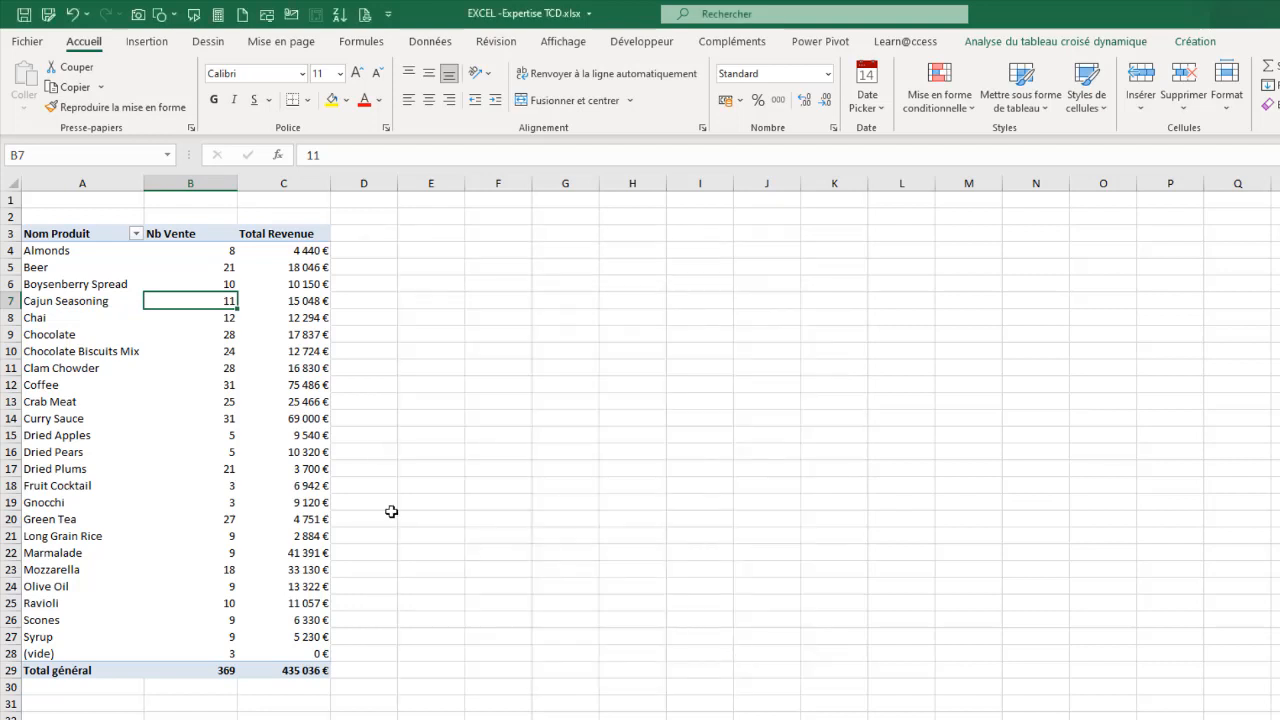
# Narrow the Nb Vente column, slightly adjust the Total Revenue column width, and refresh the pivot table before and after the resizing
pyautogui.rightClick(227, 368)
pyautogui.click(268, 450)
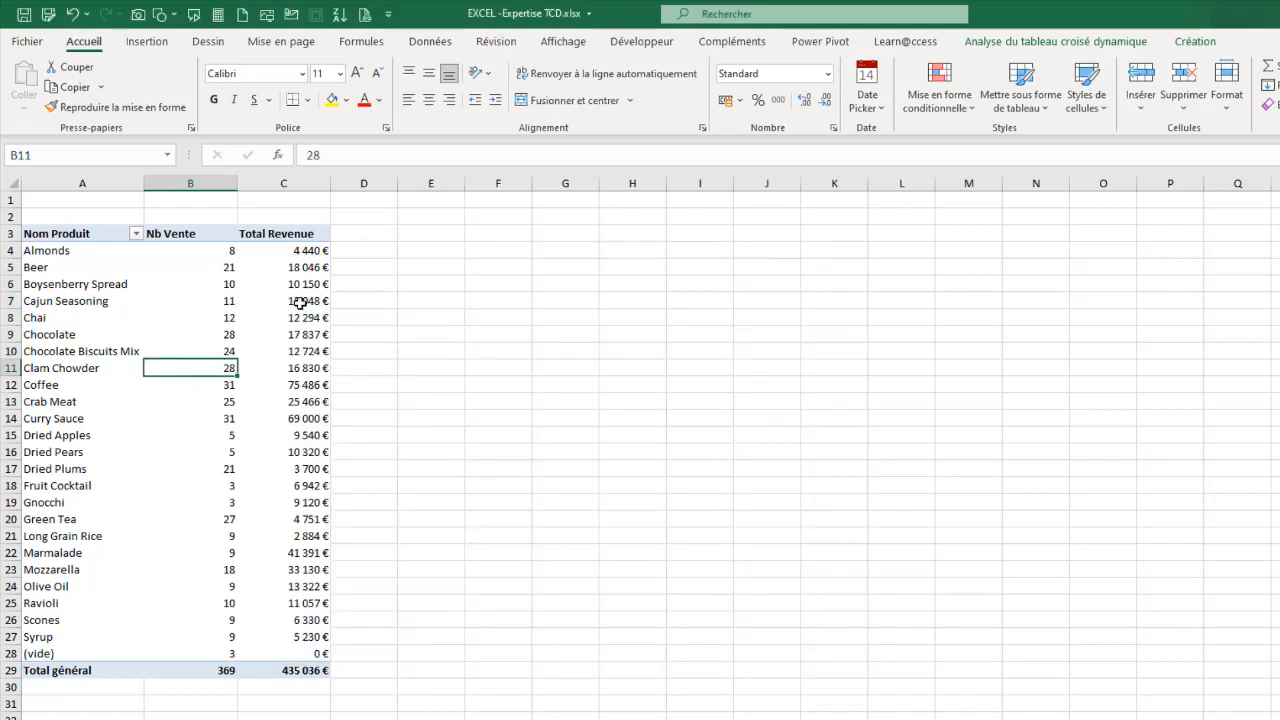
pyautogui.moveTo(237, 191); pyautogui.dragTo(212, 200)
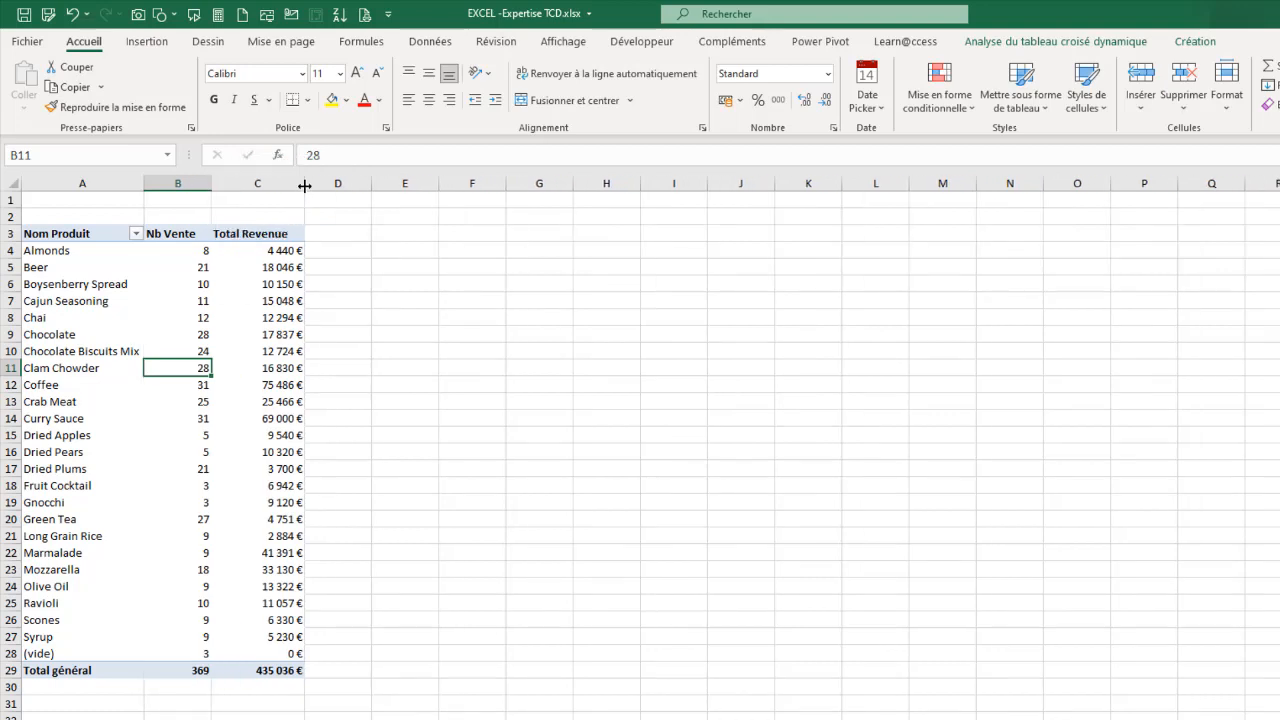
pyautogui.moveTo(305, 186); pyautogui.dragTo(306, 186)
pyautogui.rightClick(182, 302)
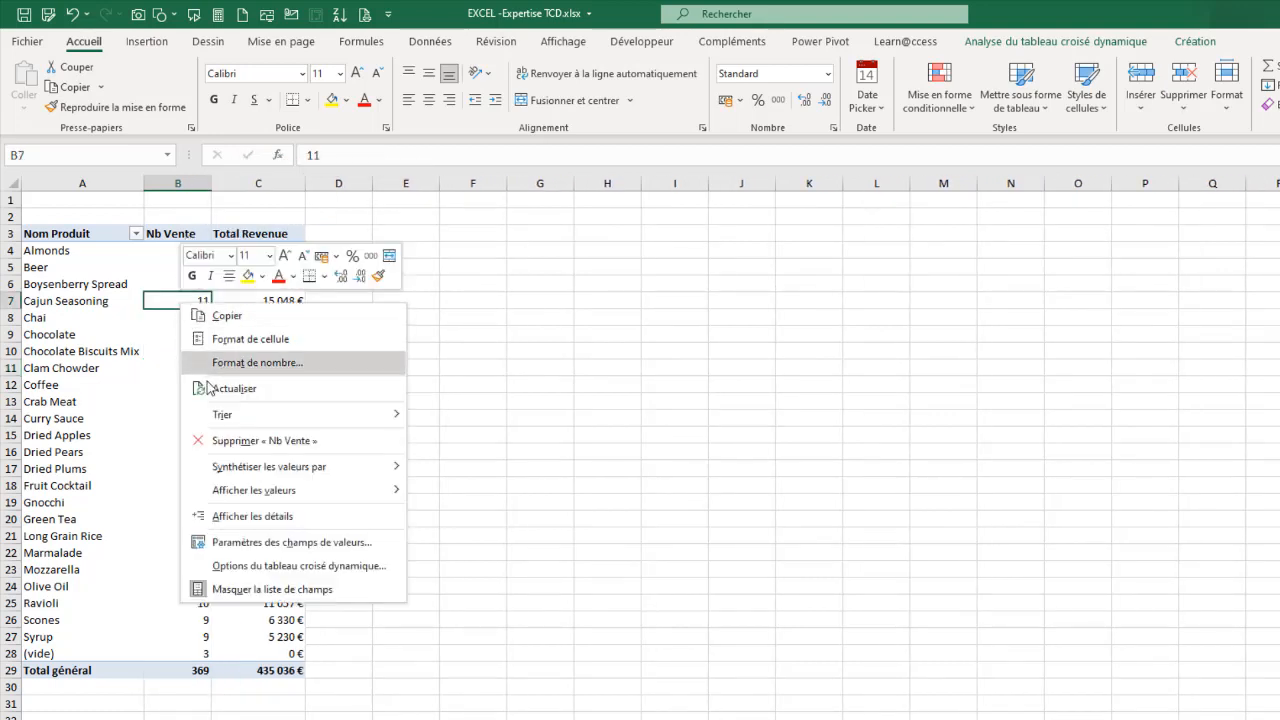
pyautogui.click(208, 388)
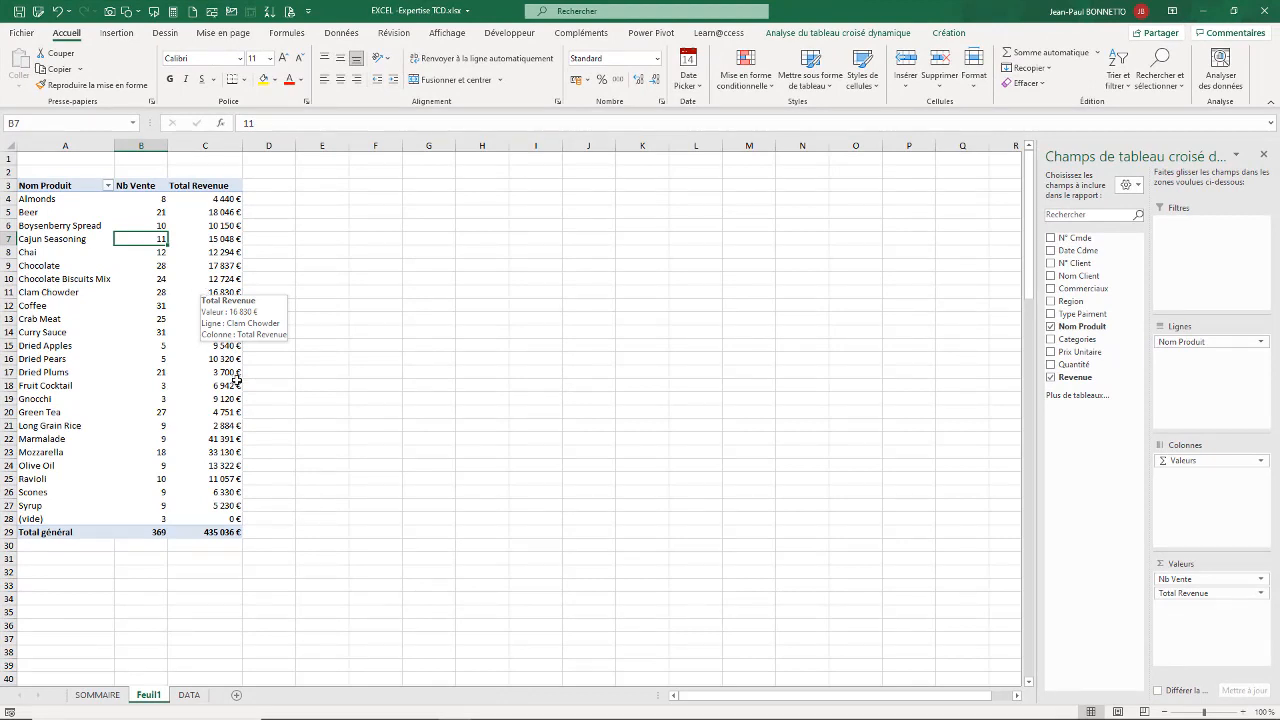
pyautogui.click(163, 278)
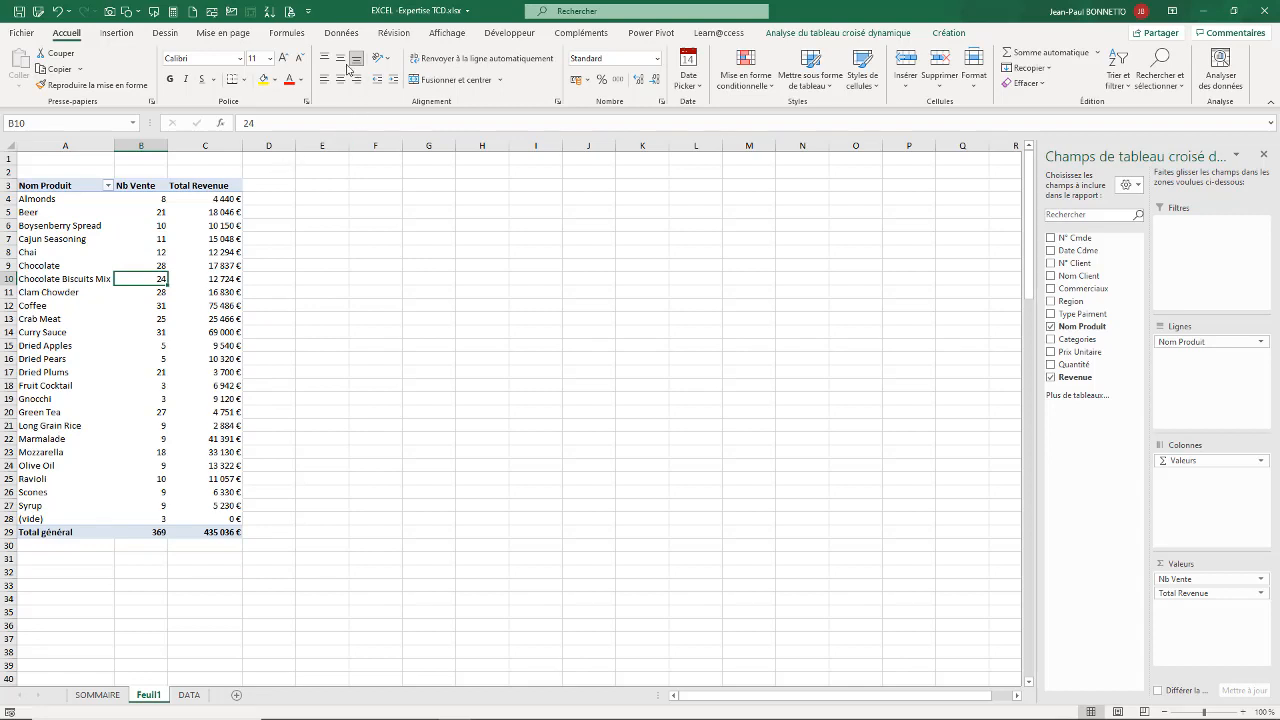
pyautogui.click(341, 32)
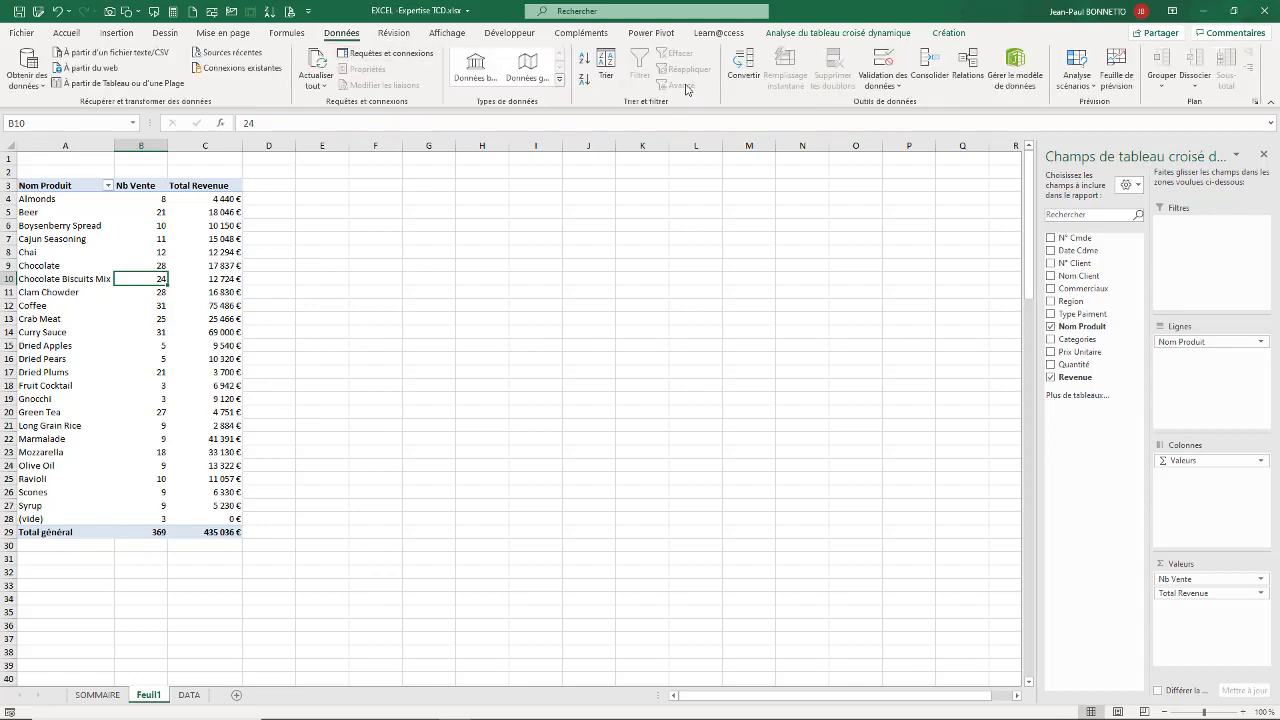
pyautogui.moveTo(186, 320); pyautogui.dragTo(188, 332)
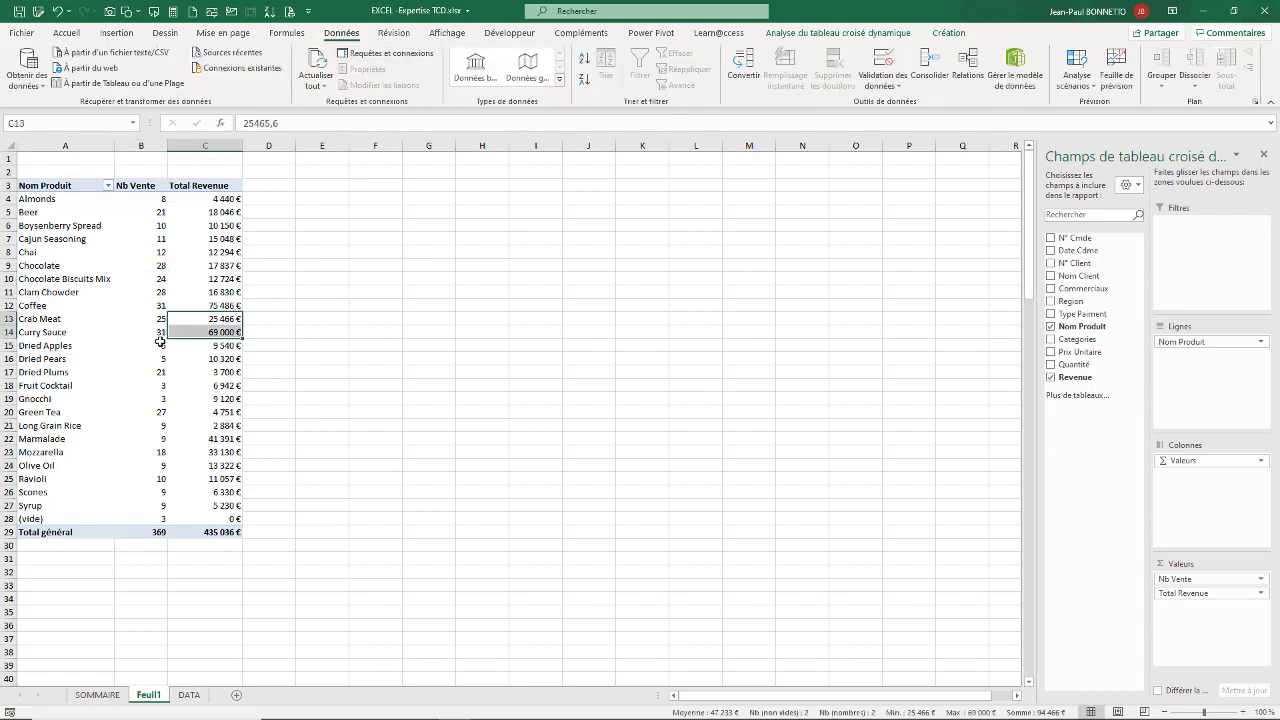
# Extract the detail records behind the Marmalade Nb Vente value to a new sheet and select all the extracted rows
pyautogui.click(163, 440)
pyautogui.moveTo(204, 492)
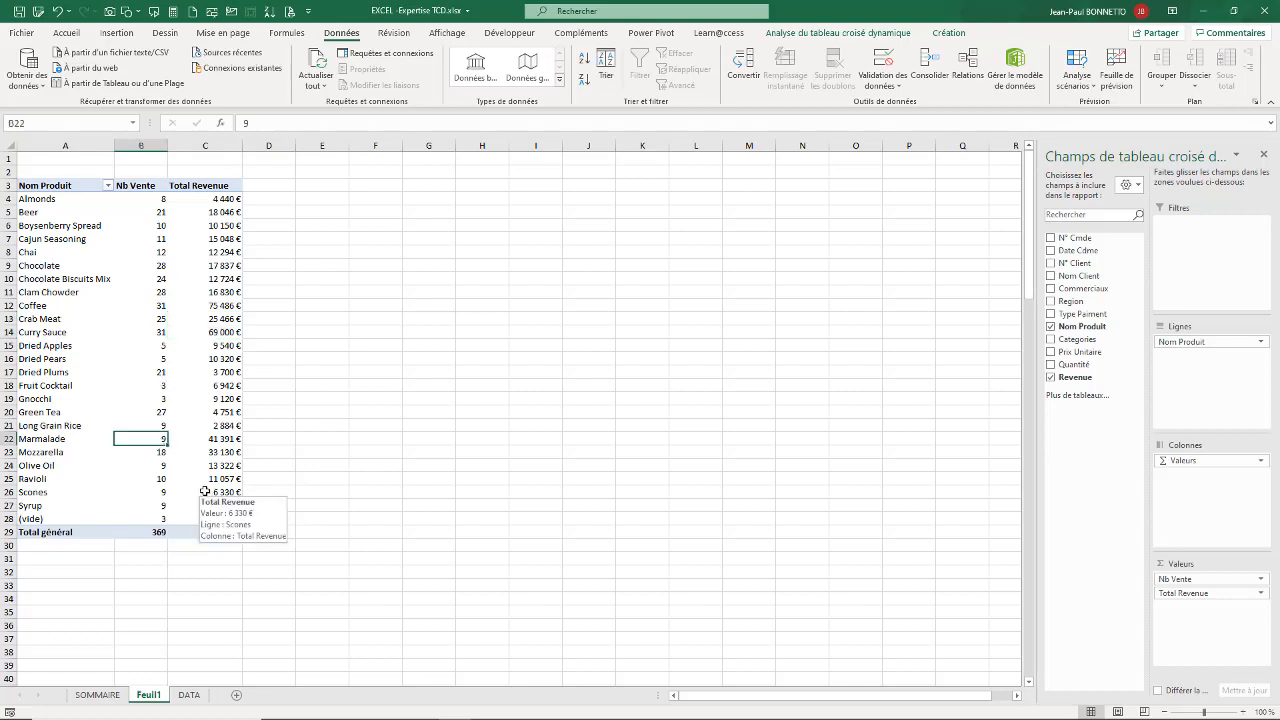
pyautogui.doubleClick(161, 438)
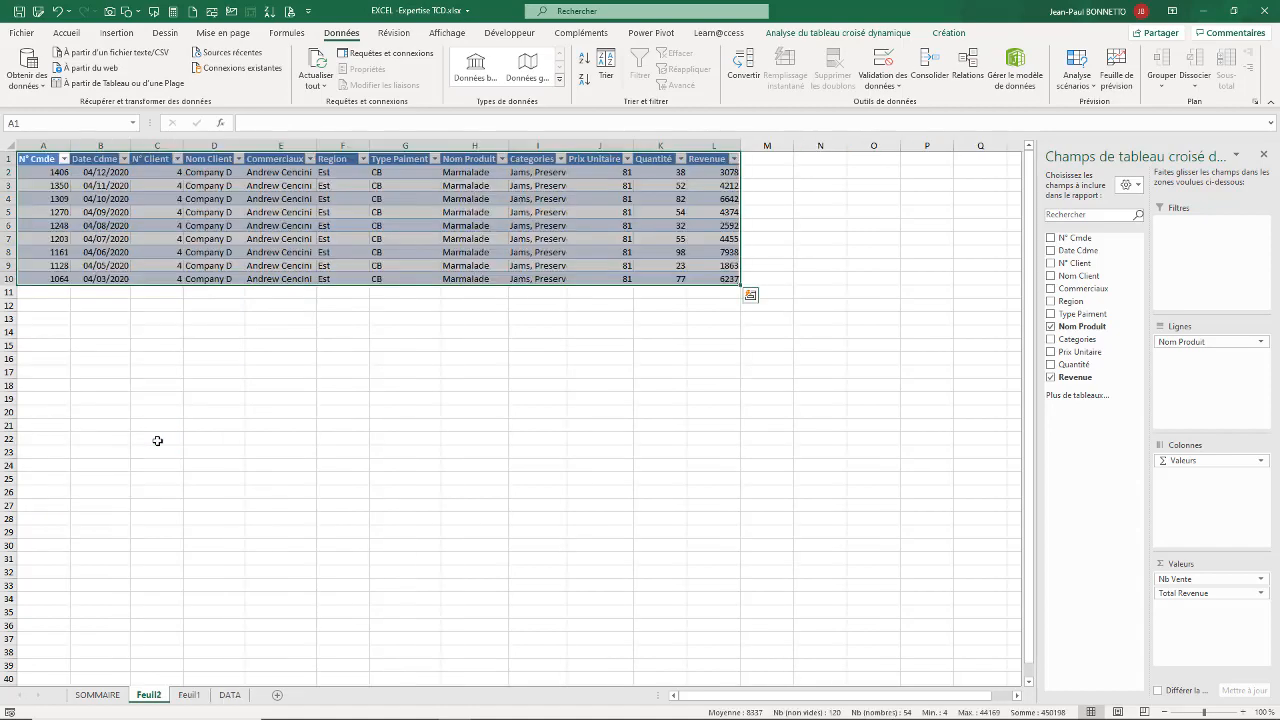
pyautogui.moveTo(126, 175); pyautogui.dragTo(712, 266)
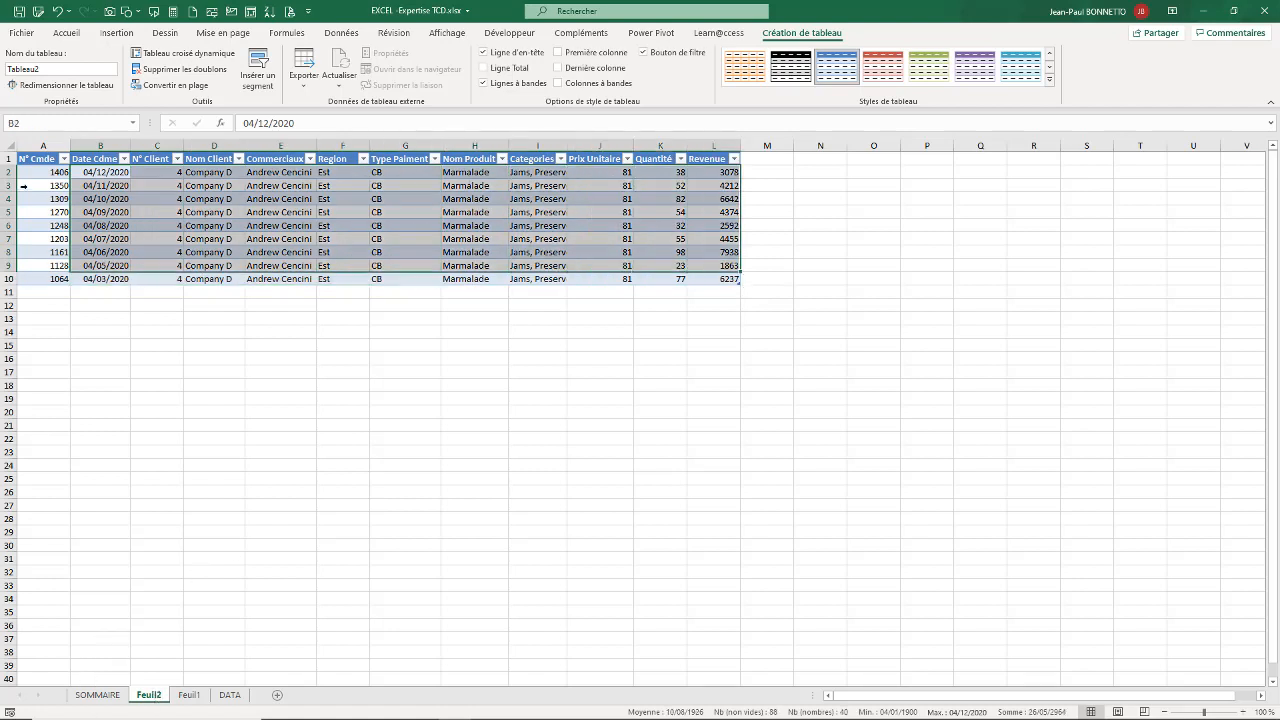
pyautogui.moveTo(42, 173); pyautogui.dragTo(720, 283)
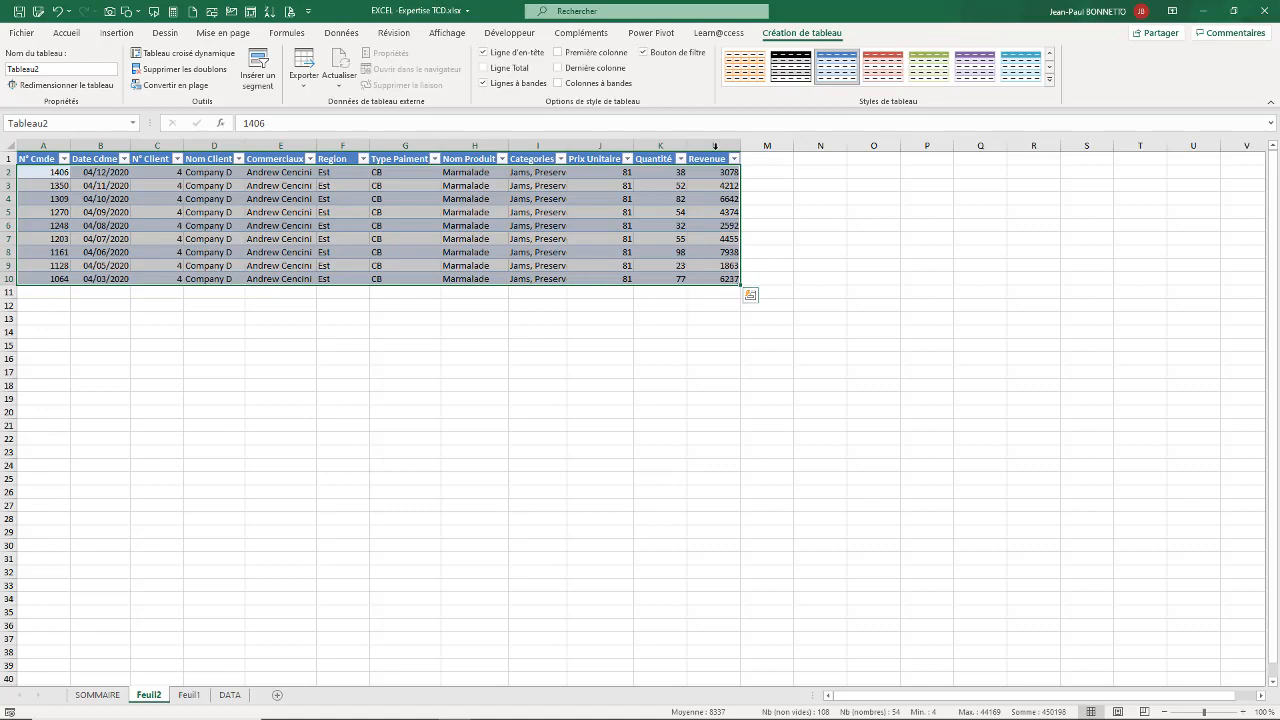
# Copy the entire pivot table on Feuil1, paste the copy at cell F3, and widen the copy's columns
pyautogui.click(189, 694)
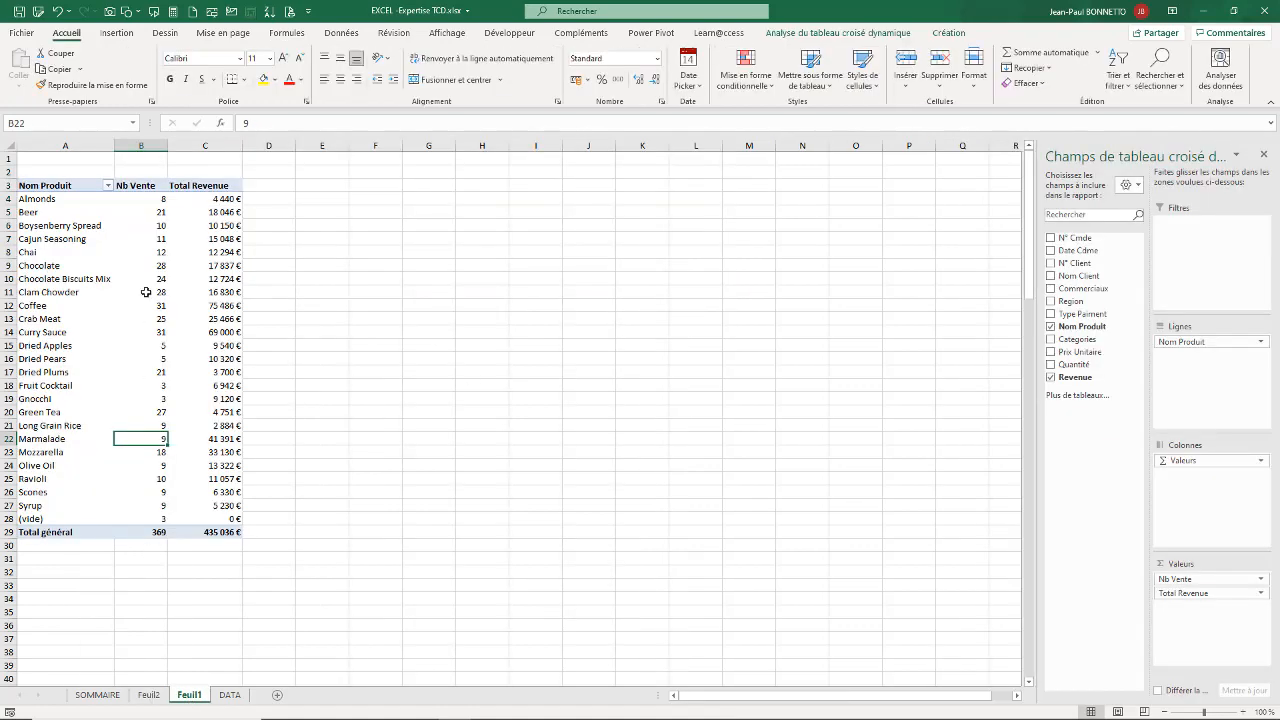
pyautogui.click(144, 240)
pyautogui.moveTo(165, 282)
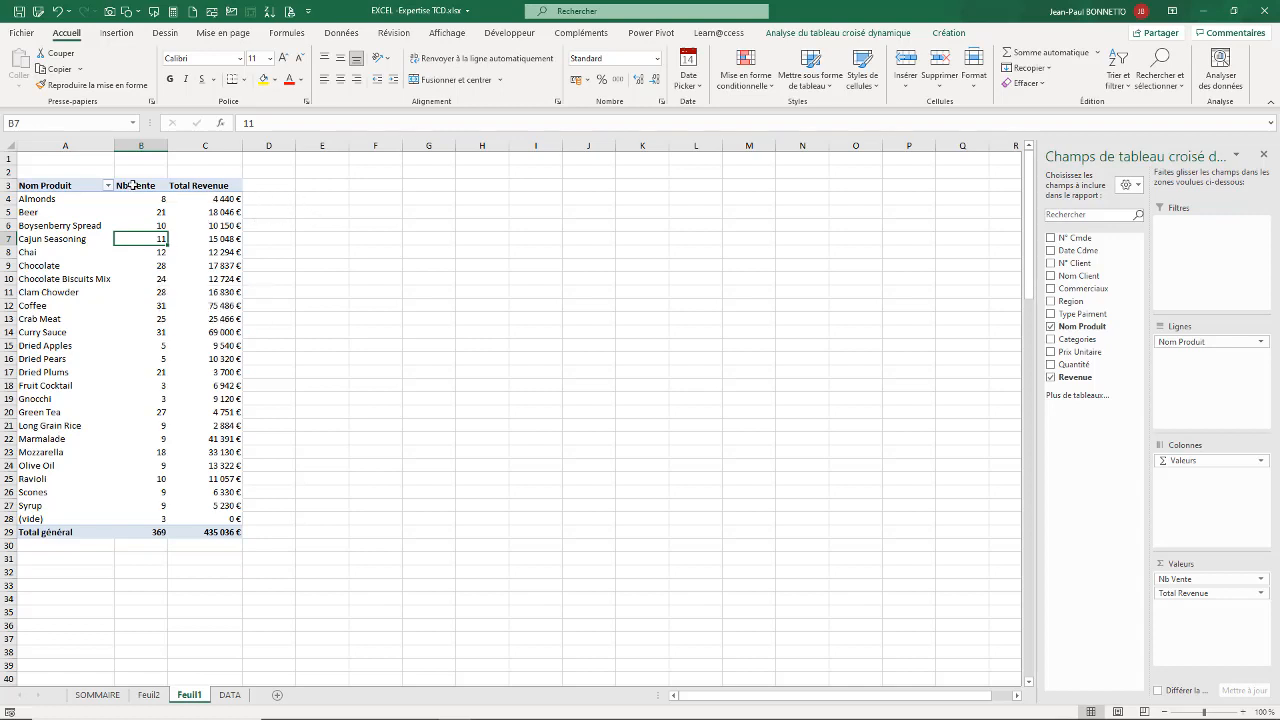
pyautogui.moveTo(36, 185); pyautogui.dragTo(230, 532)
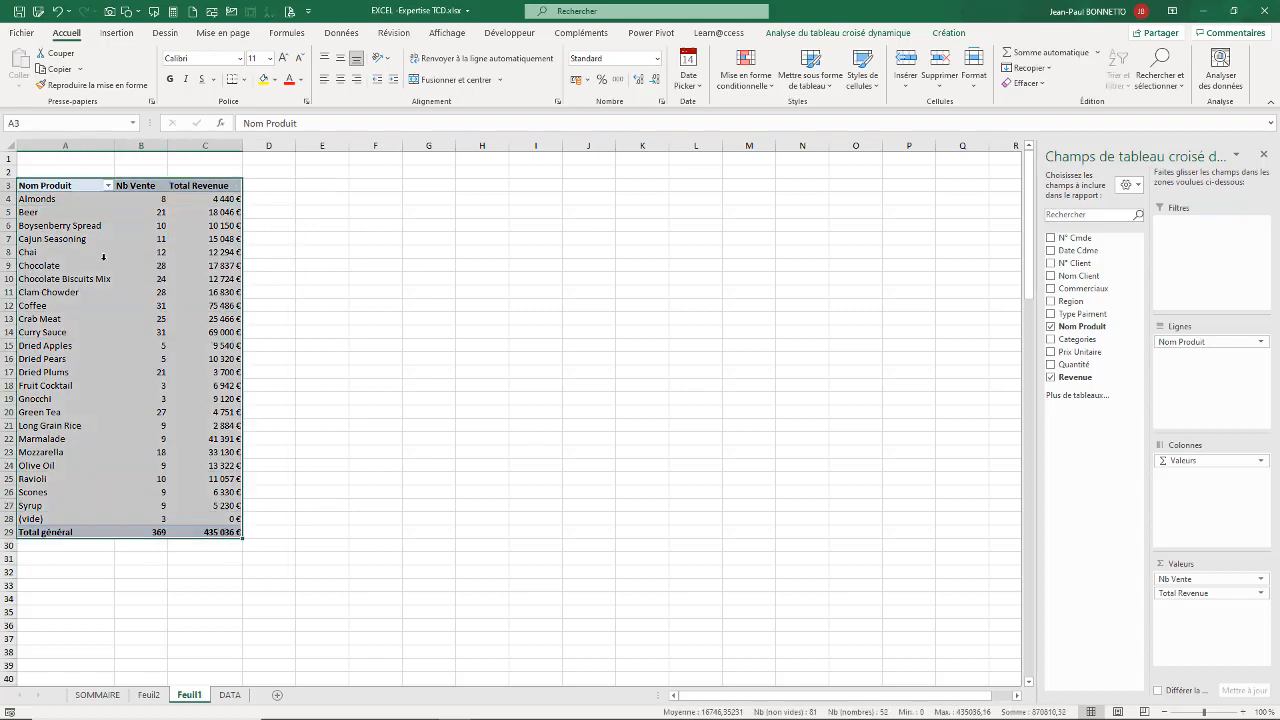
pyautogui.click(95, 252)
pyautogui.hotkey('ctrl', 'a')
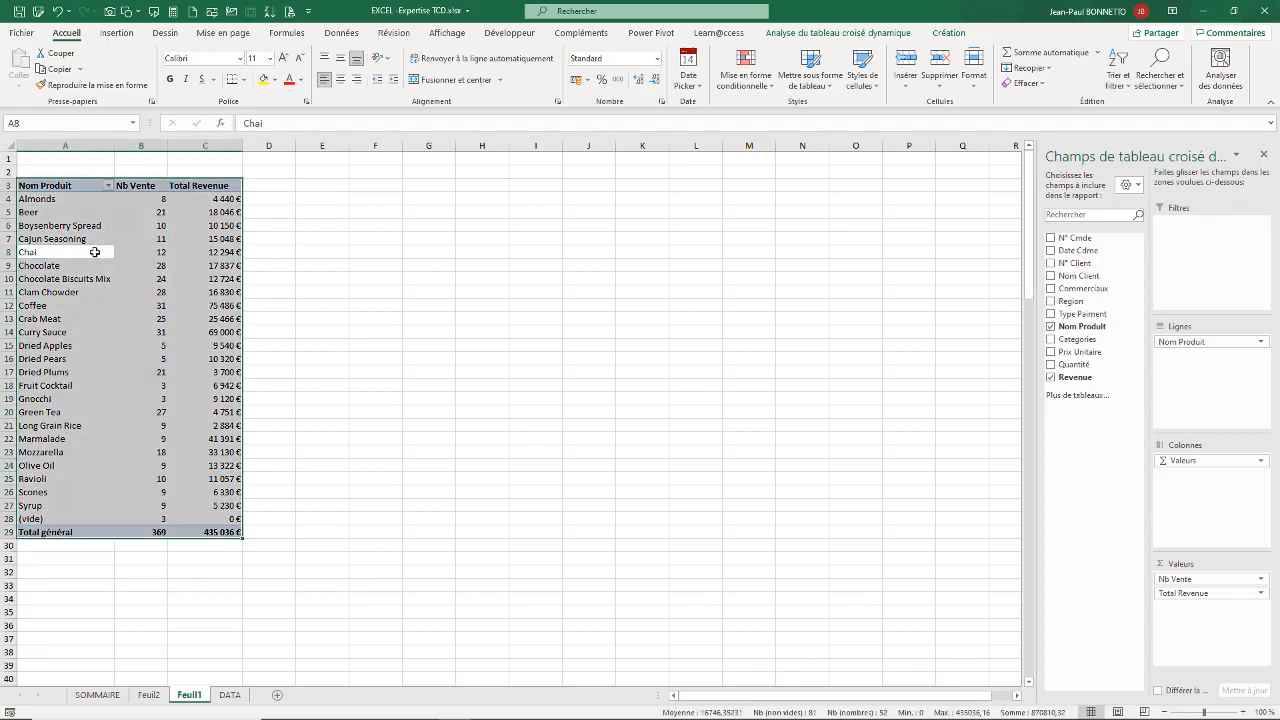
pyautogui.hotkey('ctrl', 'c')
pyautogui.click(376, 185)
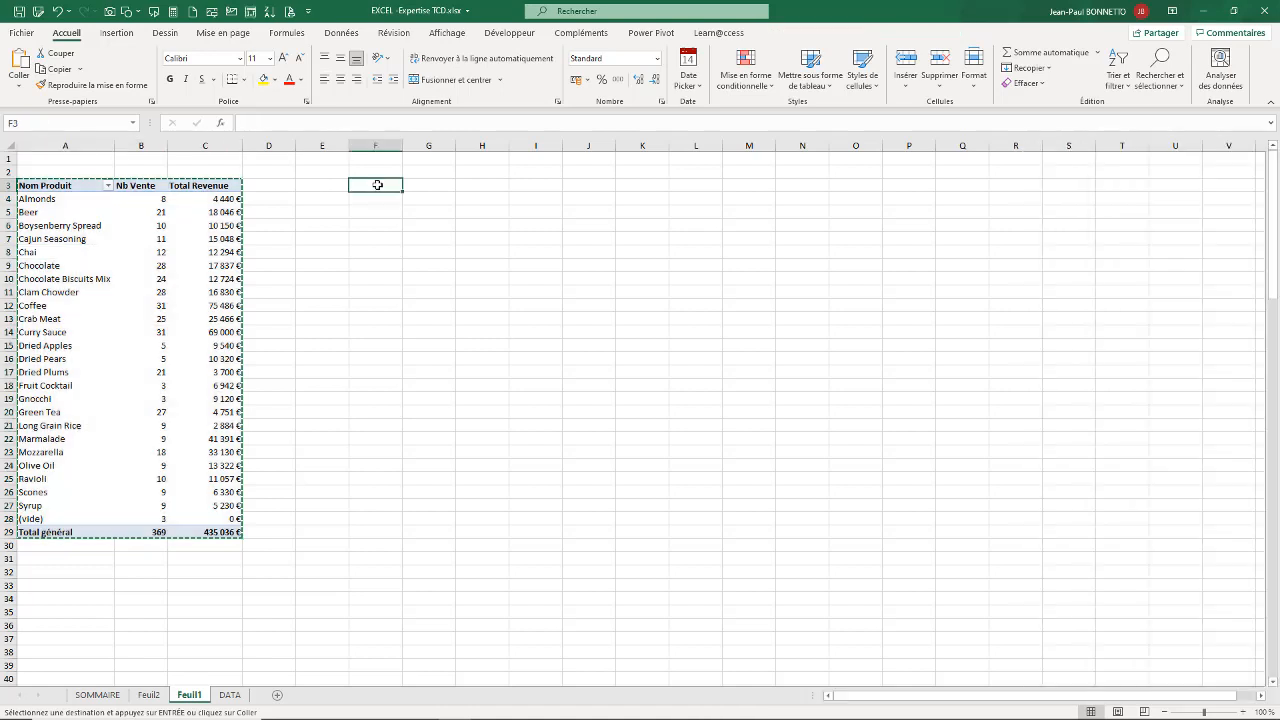
pyautogui.hotkey('ctrl', 'v')
pyautogui.moveTo(405, 146); pyautogui.dragTo(584, 146)
pyautogui.click(555, 253)
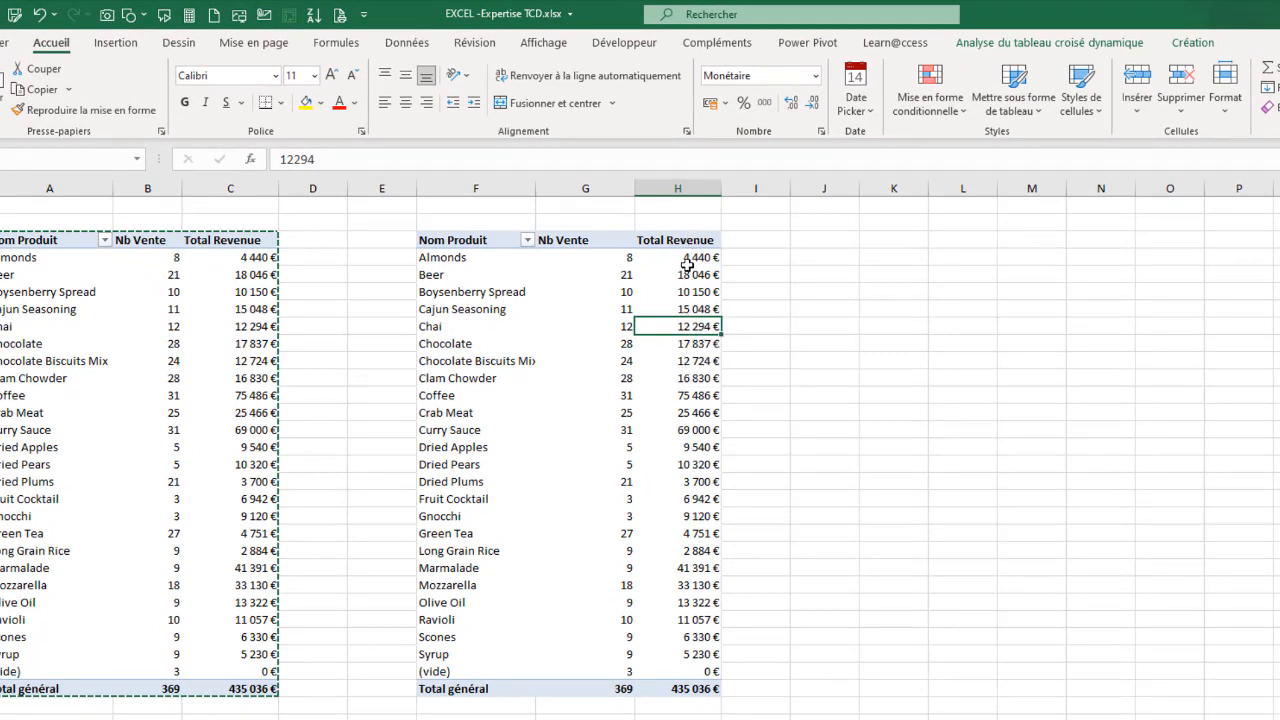
pyautogui.moveTo(684, 256)
pyautogui.rightClick(679, 330)
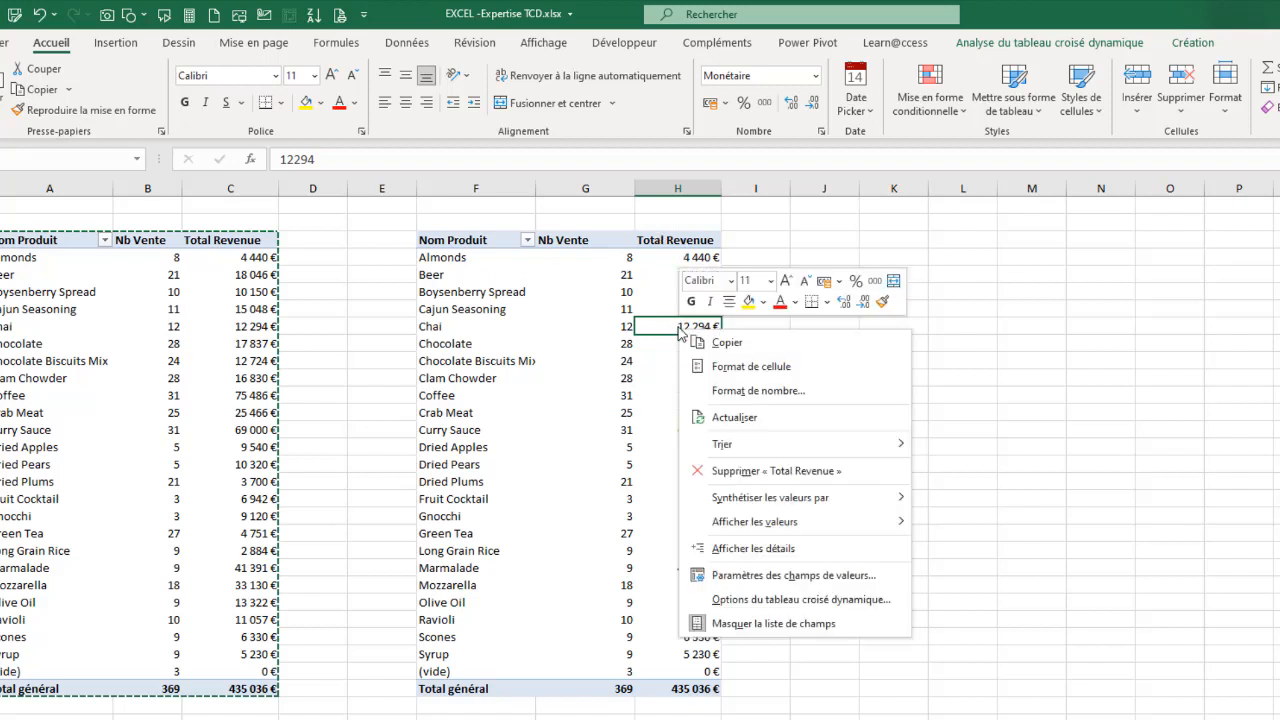
pyautogui.press('Escape')
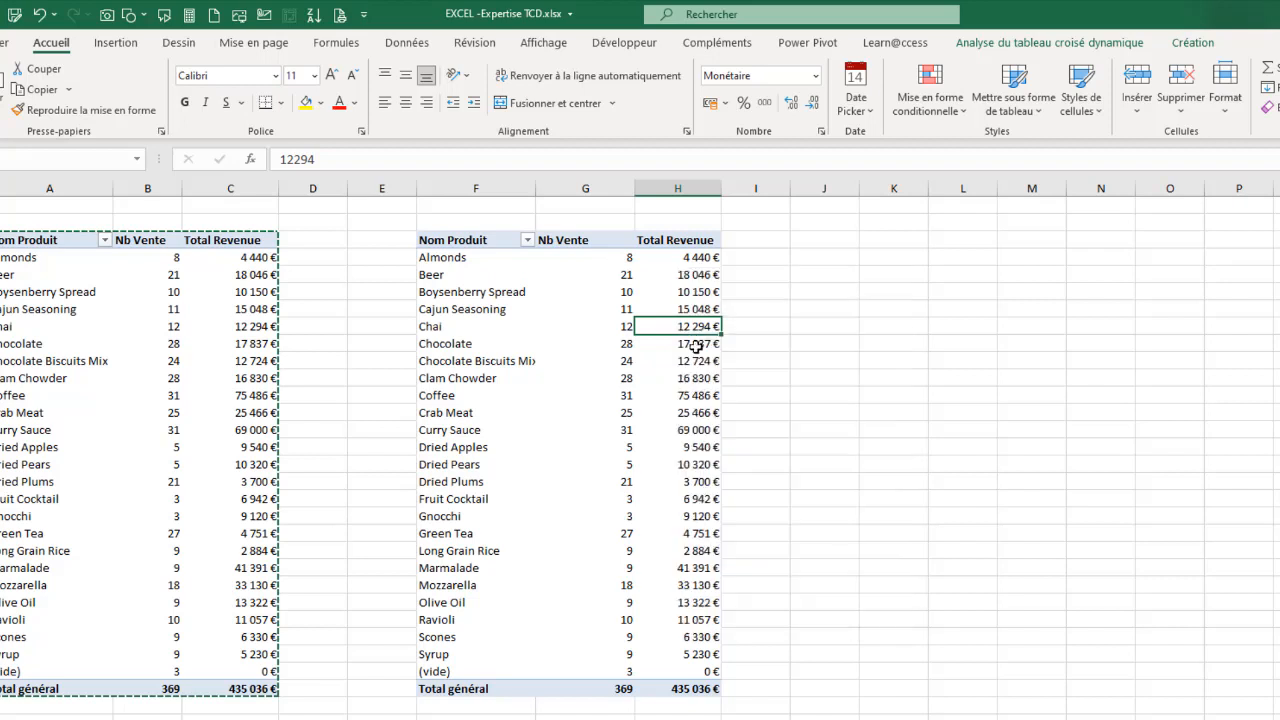
# Apply blue solid-fill data bars to the Boysenberry Spread cell in the copied pivot table's Total Revenue column
pyautogui.click(690, 291)
pyautogui.click(930, 104)
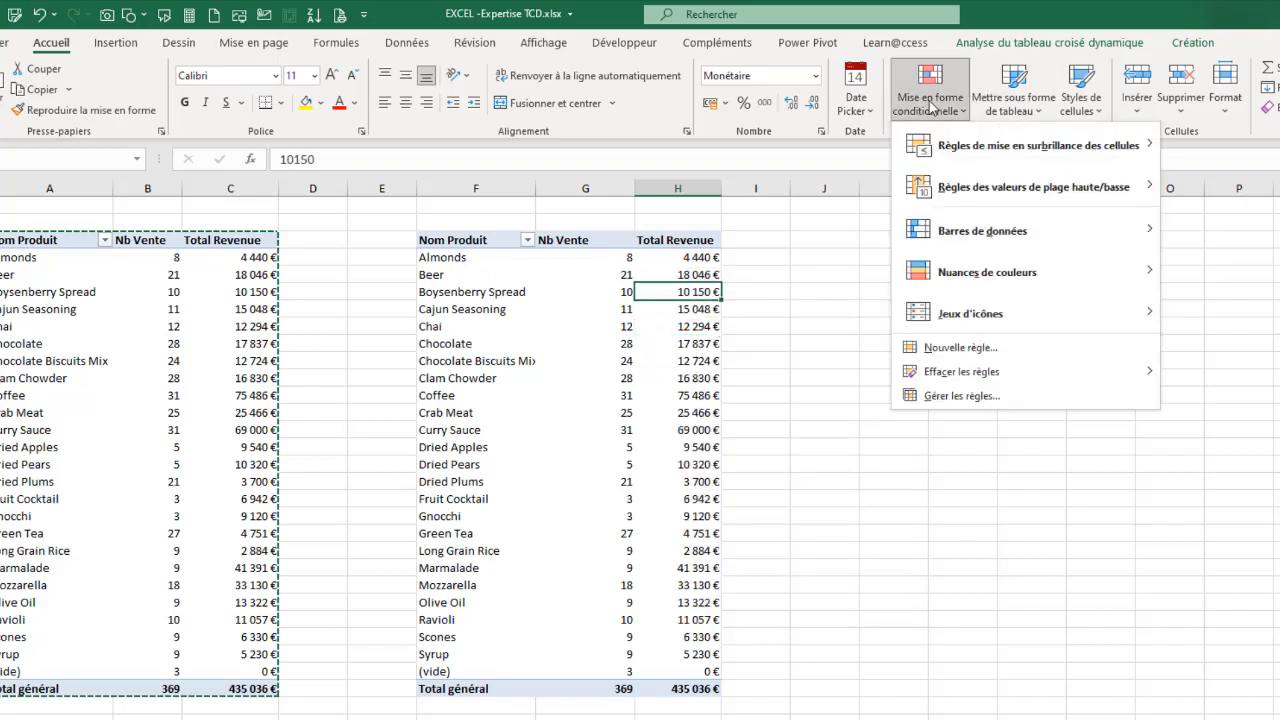
pyautogui.moveTo(937, 231)
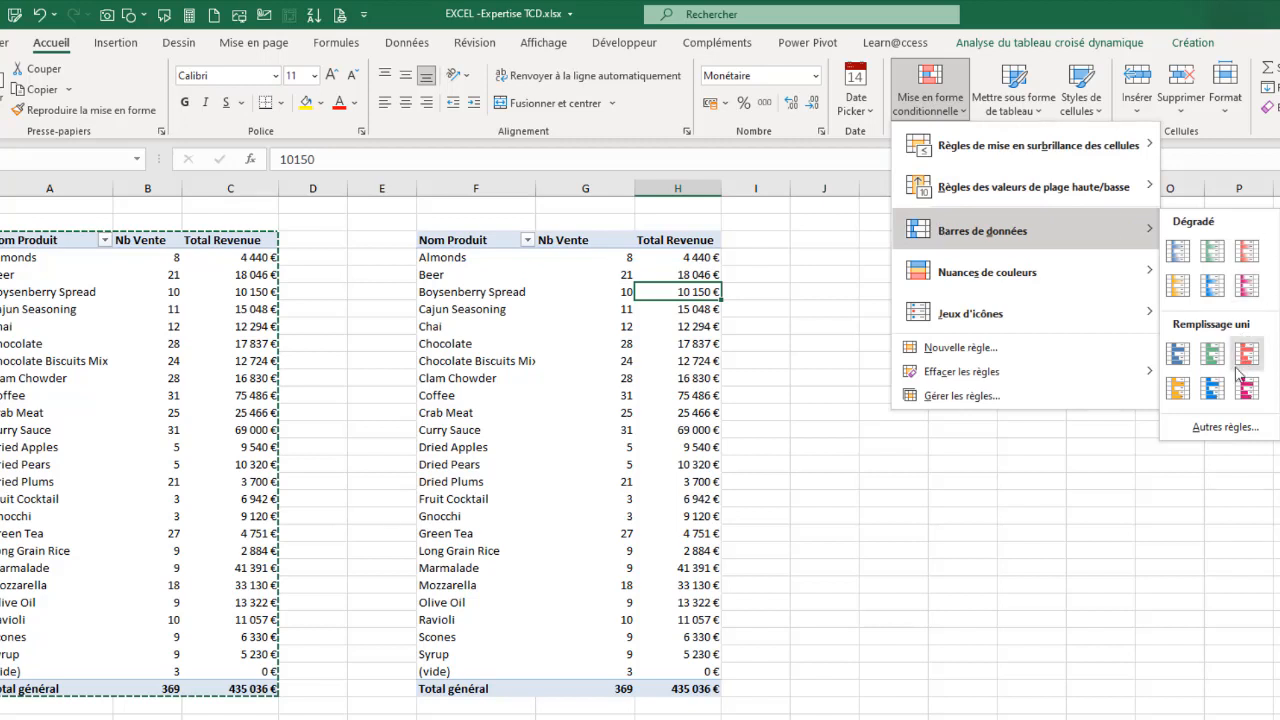
pyautogui.click(1177, 354)
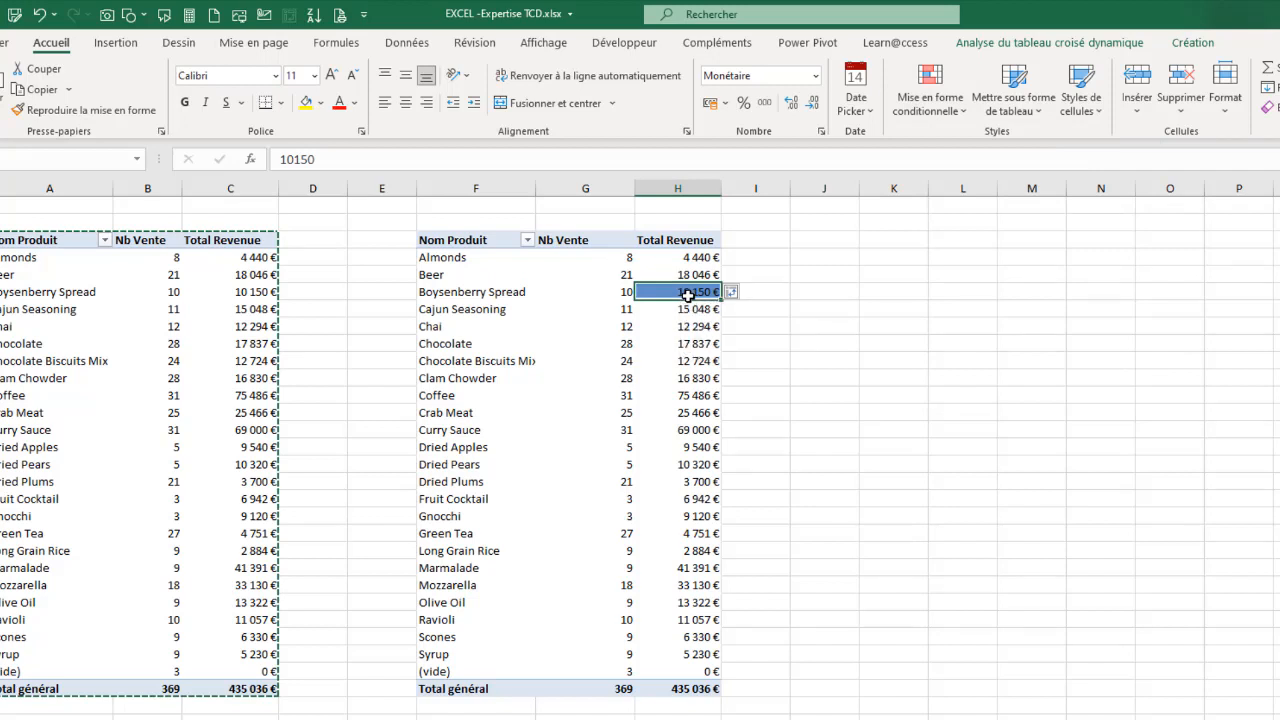
# Extend the data bar rule to all Total Revenue cells, and restrict it to cells showing Total Revenue values for Nom Produit
pyautogui.click(746, 291)
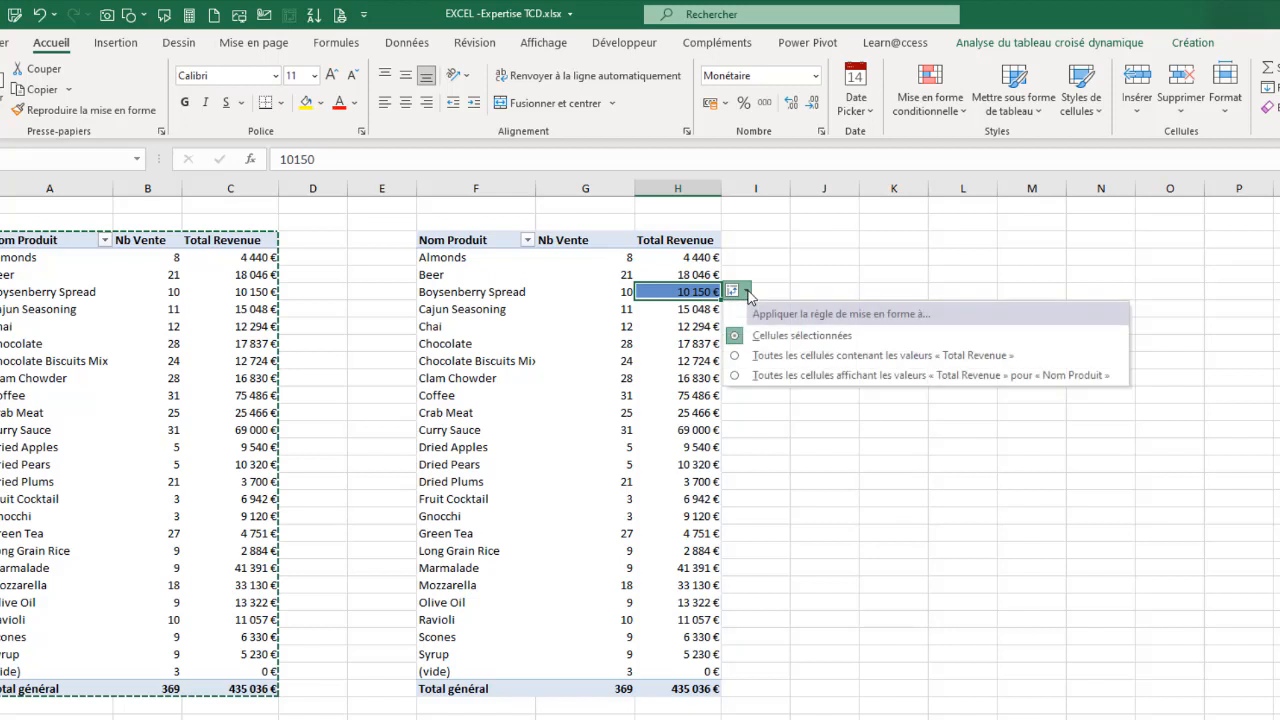
pyautogui.click(740, 356)
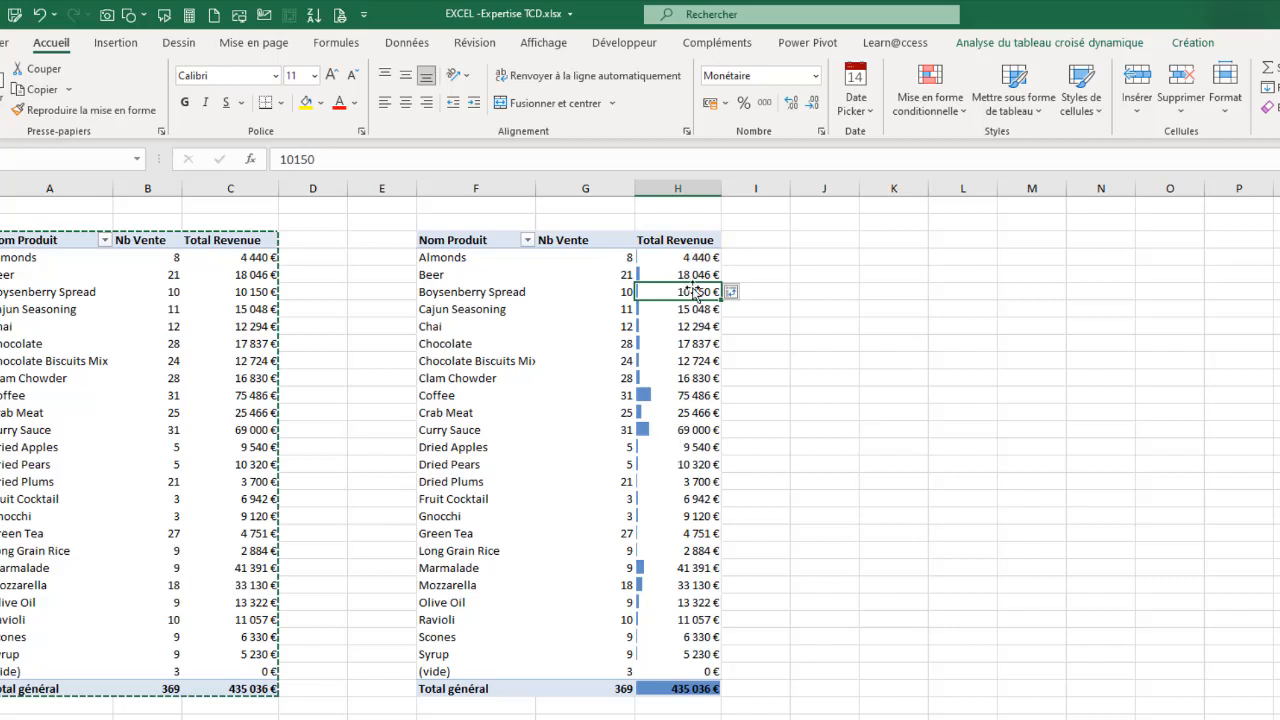
pyautogui.click(733, 295)
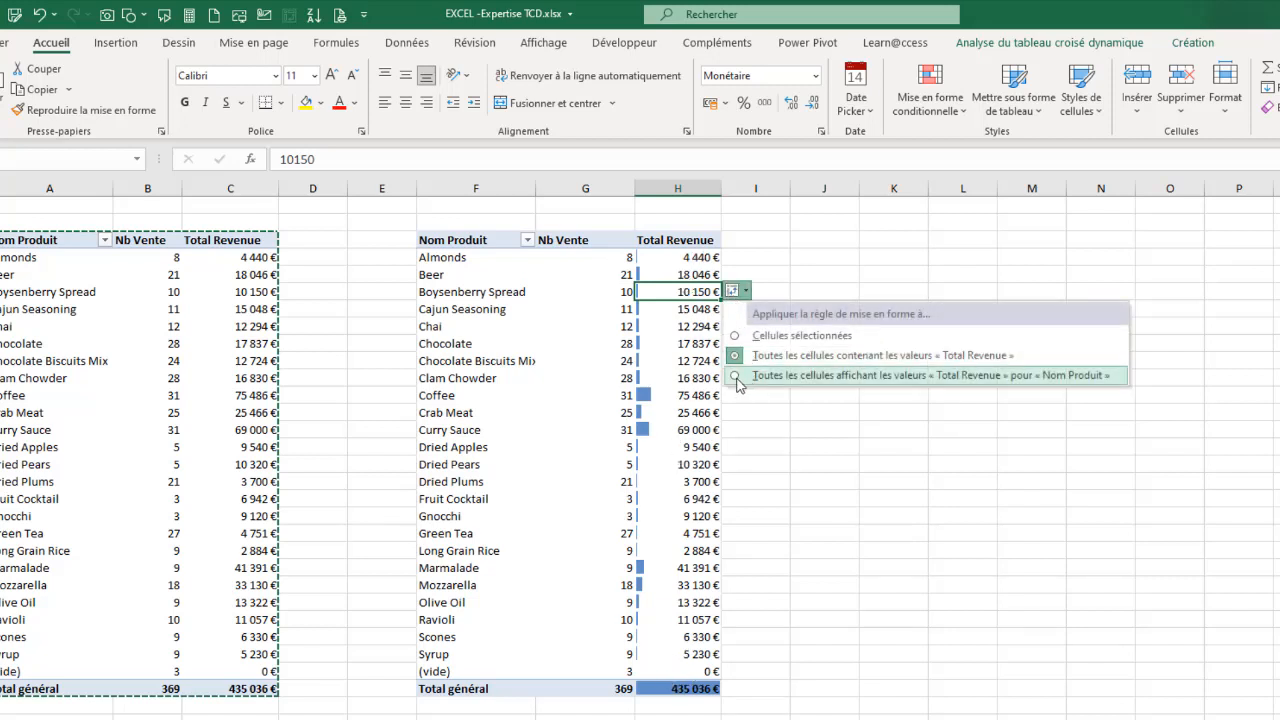
pyautogui.click(737, 377)
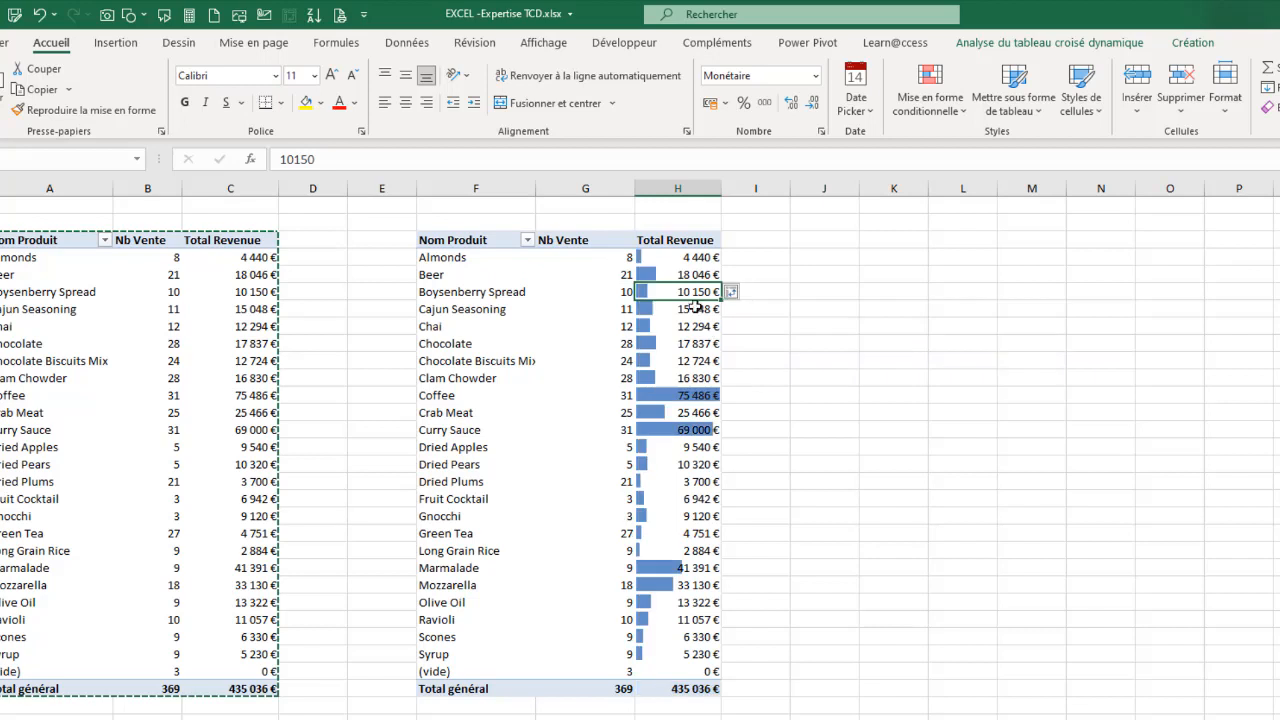
# Widen the Total Revenue column of the copied pivot table to give the data bars more room
pyautogui.click(681, 690)
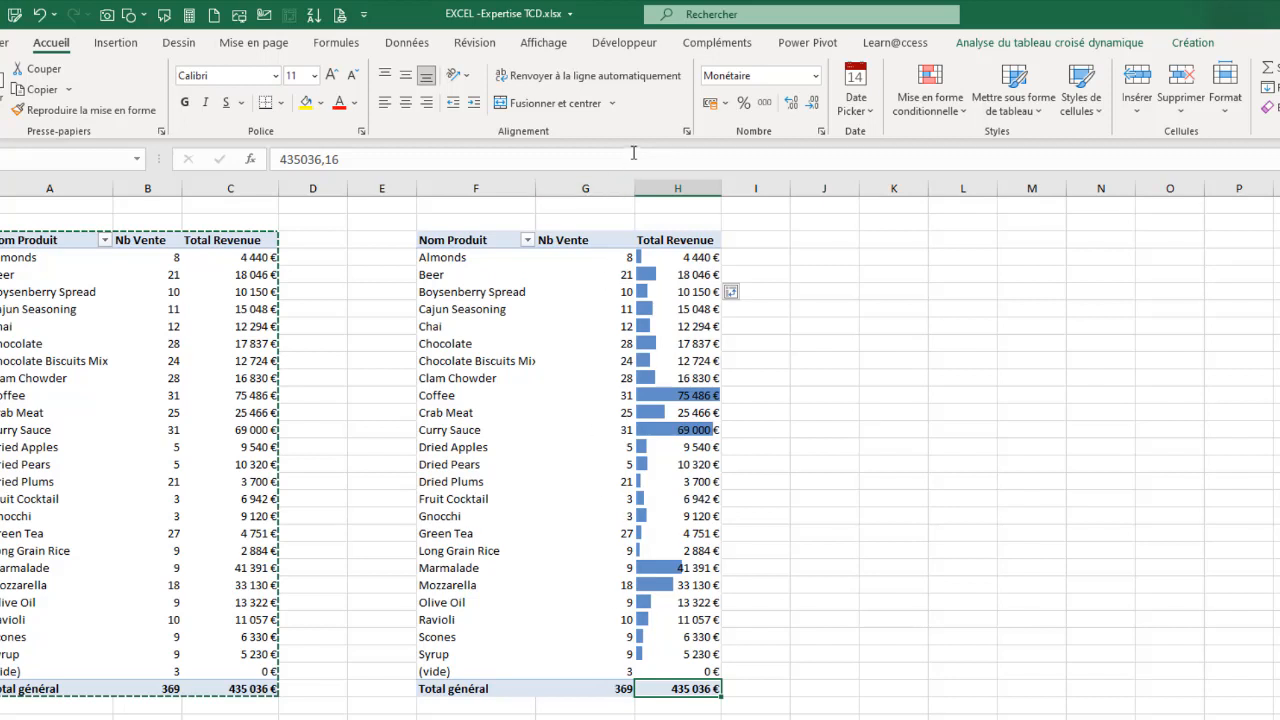
pyautogui.moveTo(721, 188); pyautogui.dragTo(767, 187)
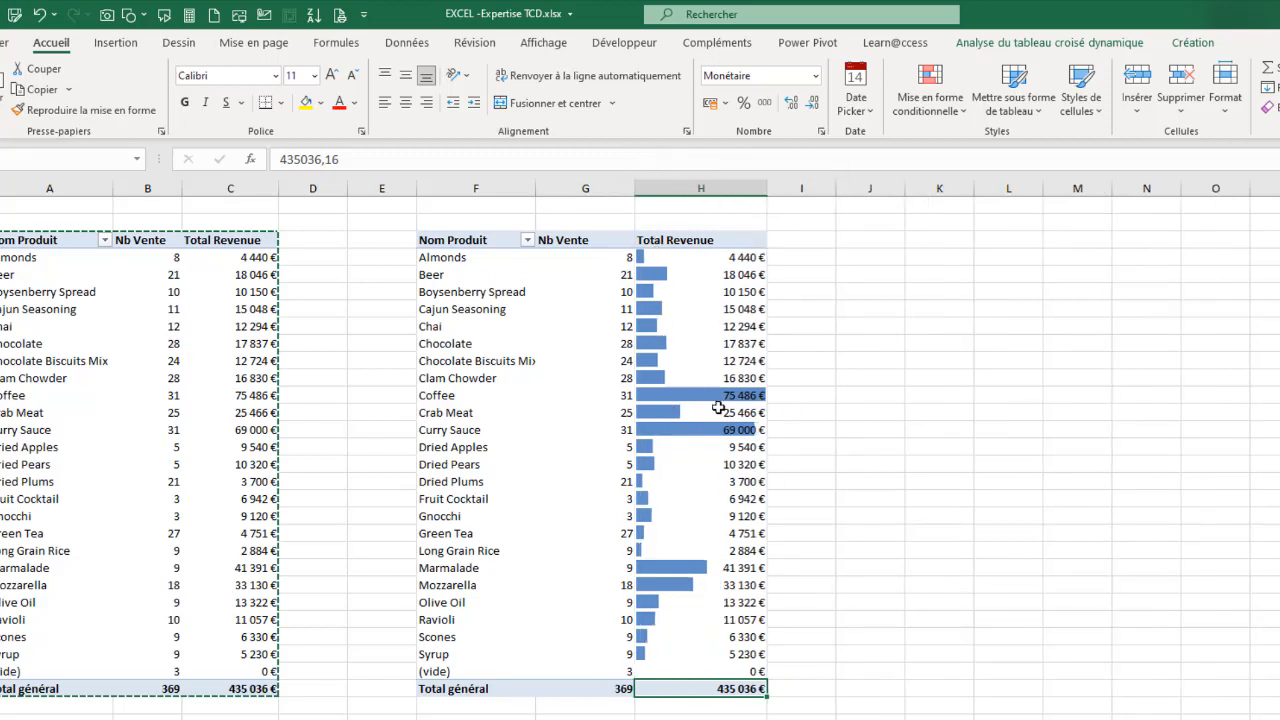
pyautogui.click(722, 394)
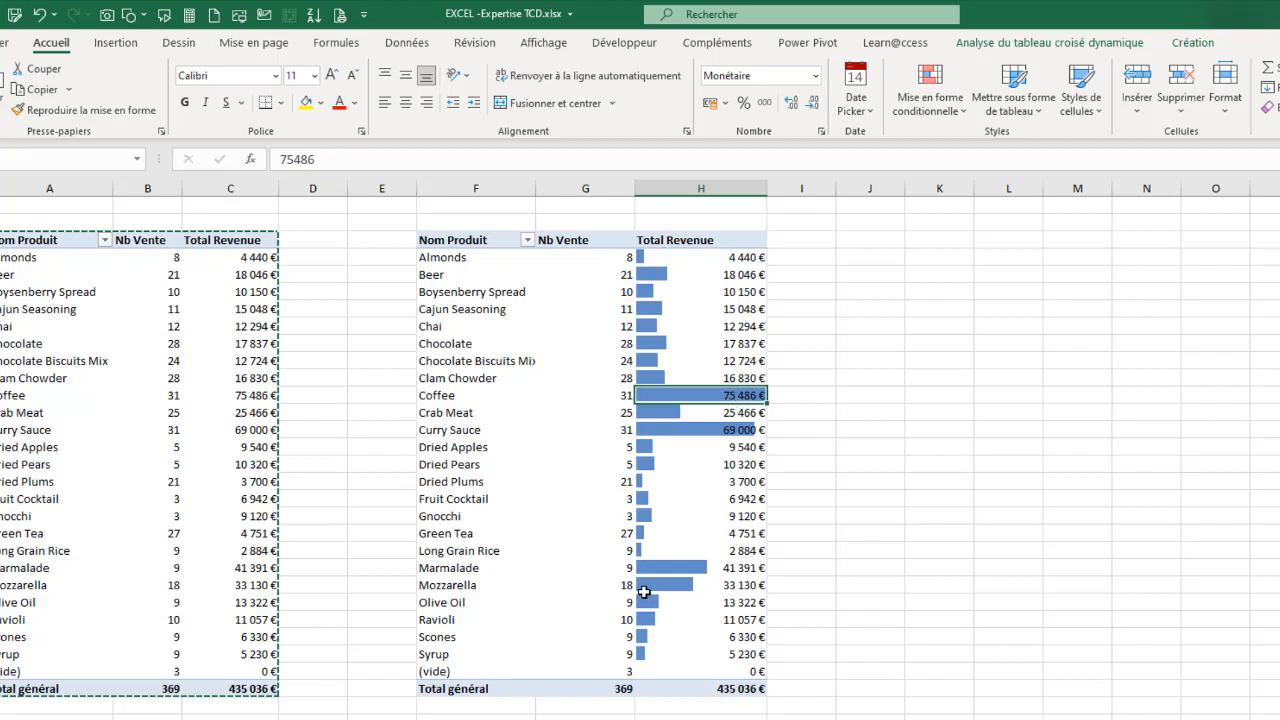
# Examine how the data bars apply across the product rows of the copied pivot table's Total Revenue column
pyautogui.moveTo(734, 276); pyautogui.dragTo(747, 652)
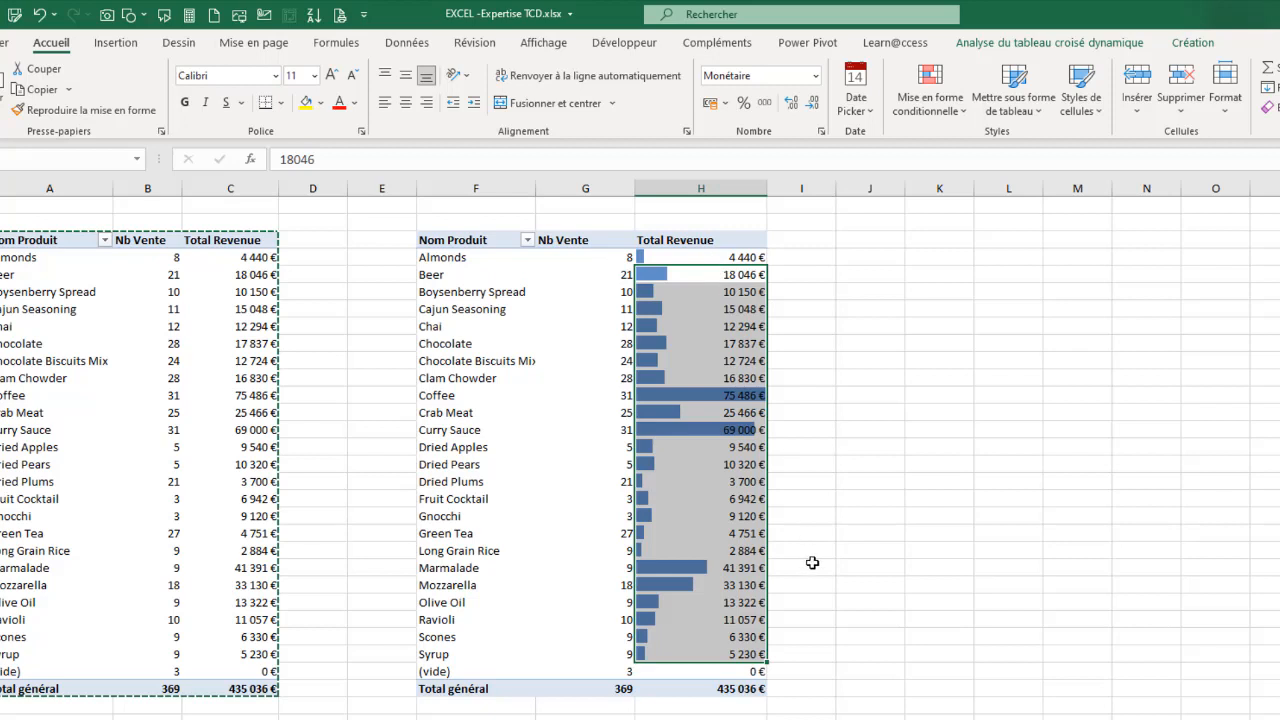
pyautogui.click(730, 234)
pyautogui.click(722, 240)
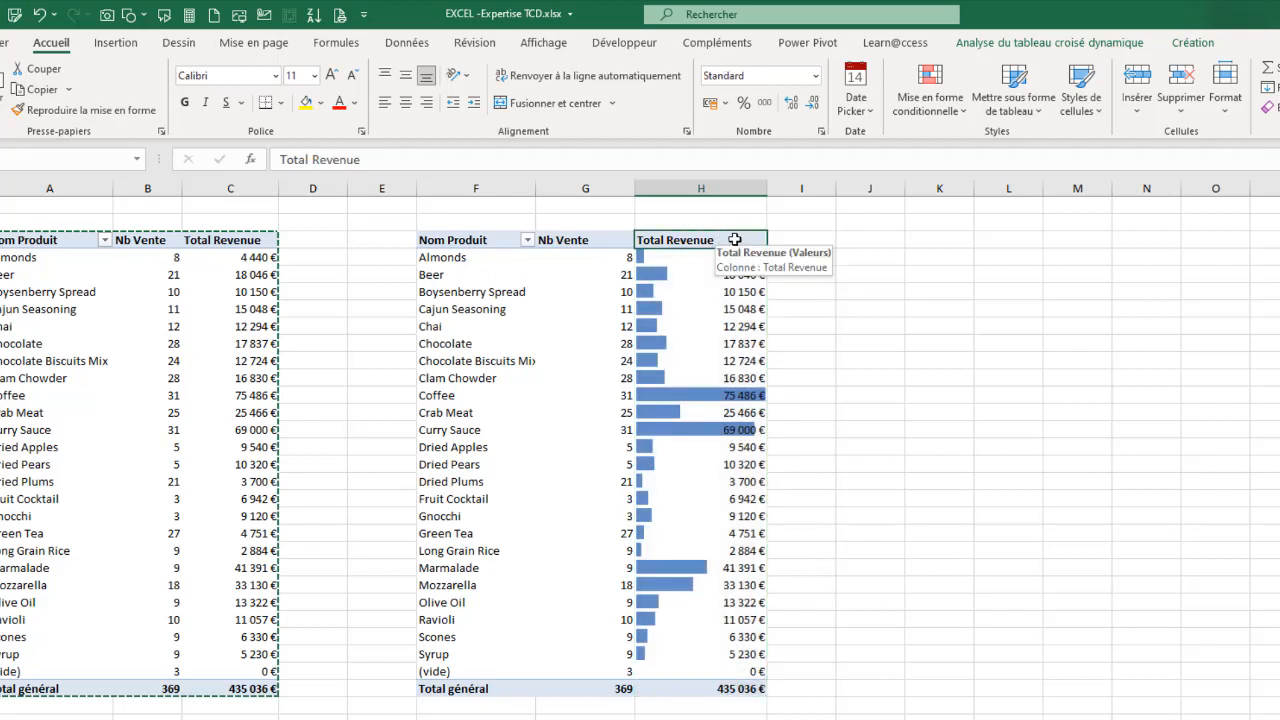
pyautogui.press('F2')
pyautogui.click(737, 292)
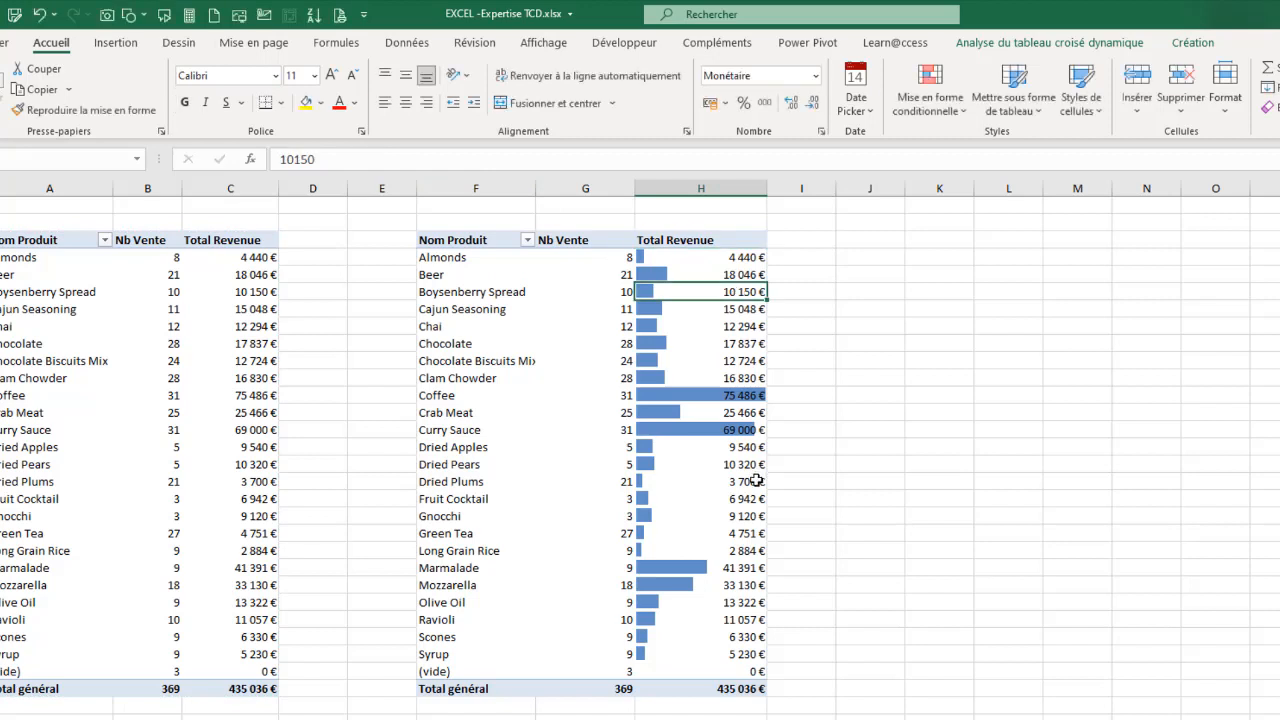
pyautogui.click(674, 361)
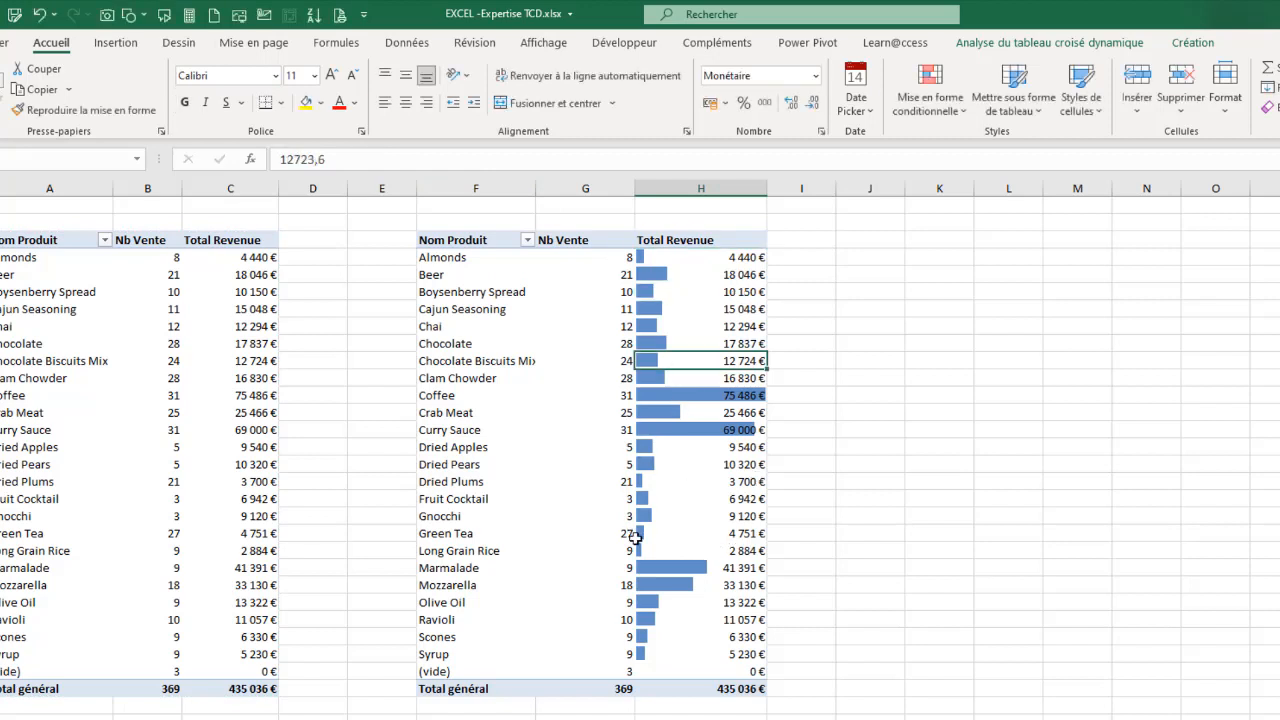
pyautogui.moveTo(636, 537)
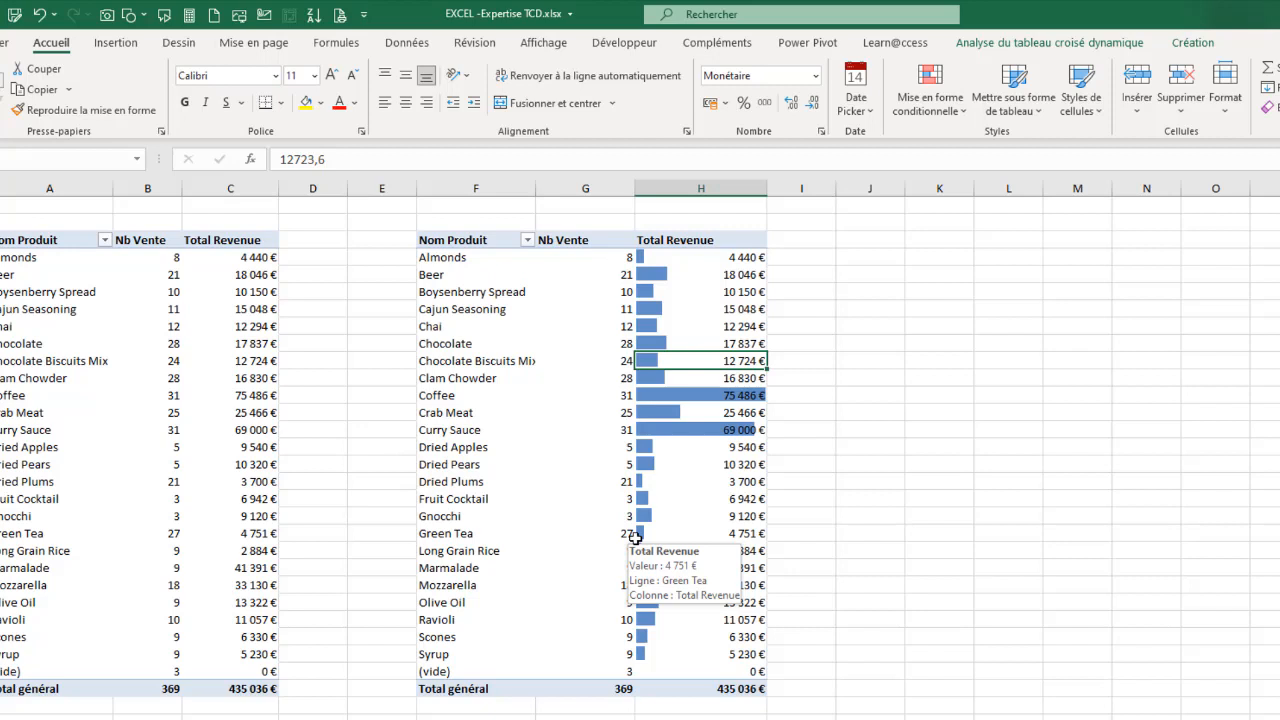
pyautogui.click(441, 257)
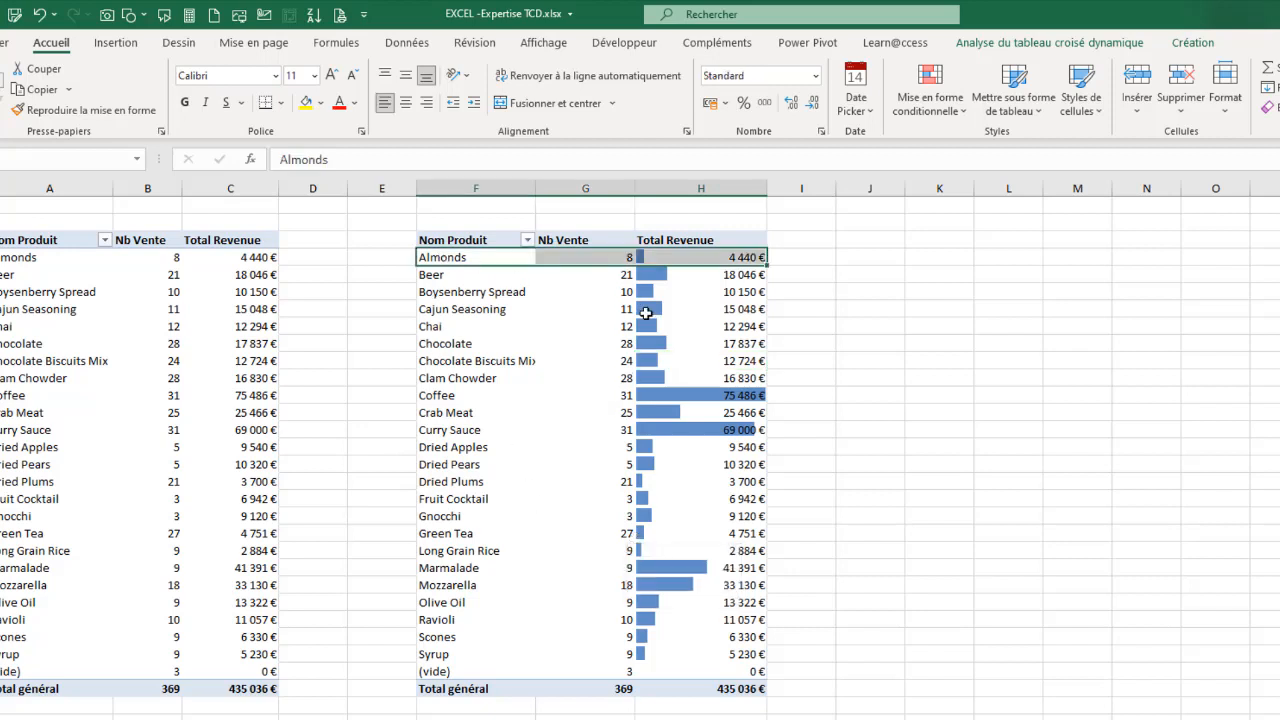
# Duplicate the original pivot table without data bars at cell L3, beyond the copy that has data bars
pyautogui.click(700, 358)
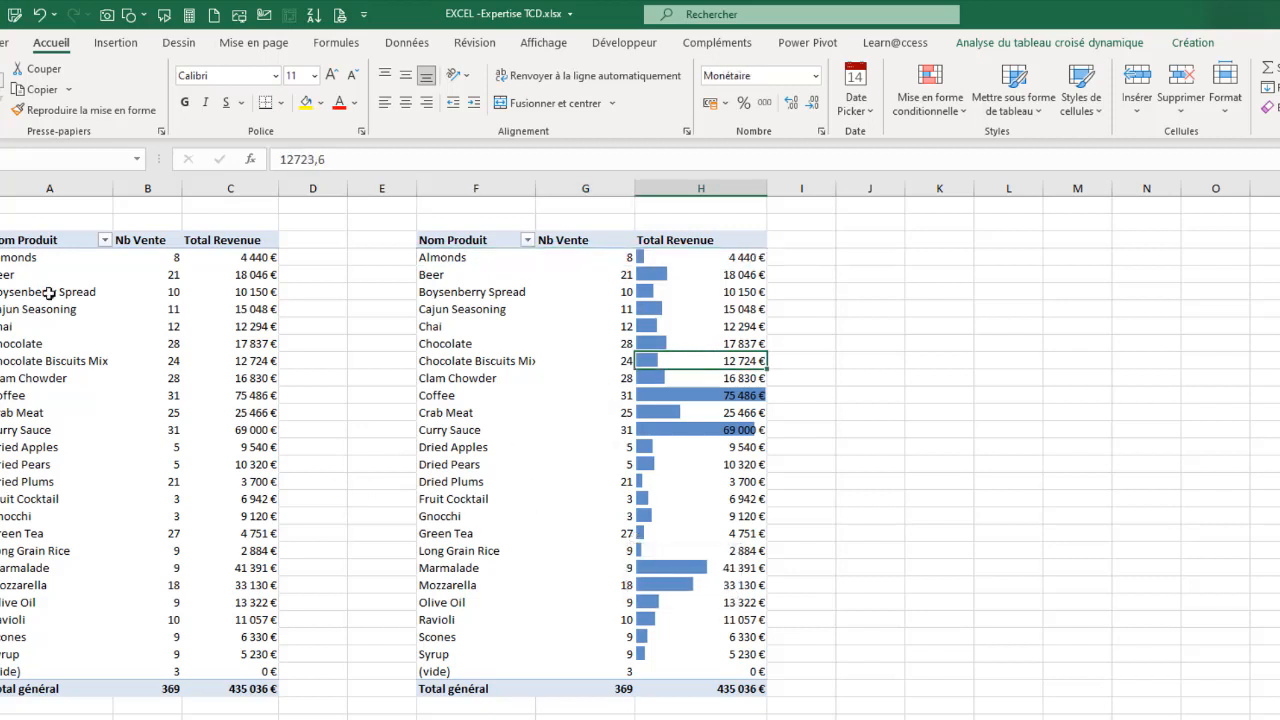
pyautogui.moveTo(22, 240); pyautogui.dragTo(234, 685)
pyautogui.hotkey('ctrl', 'c')
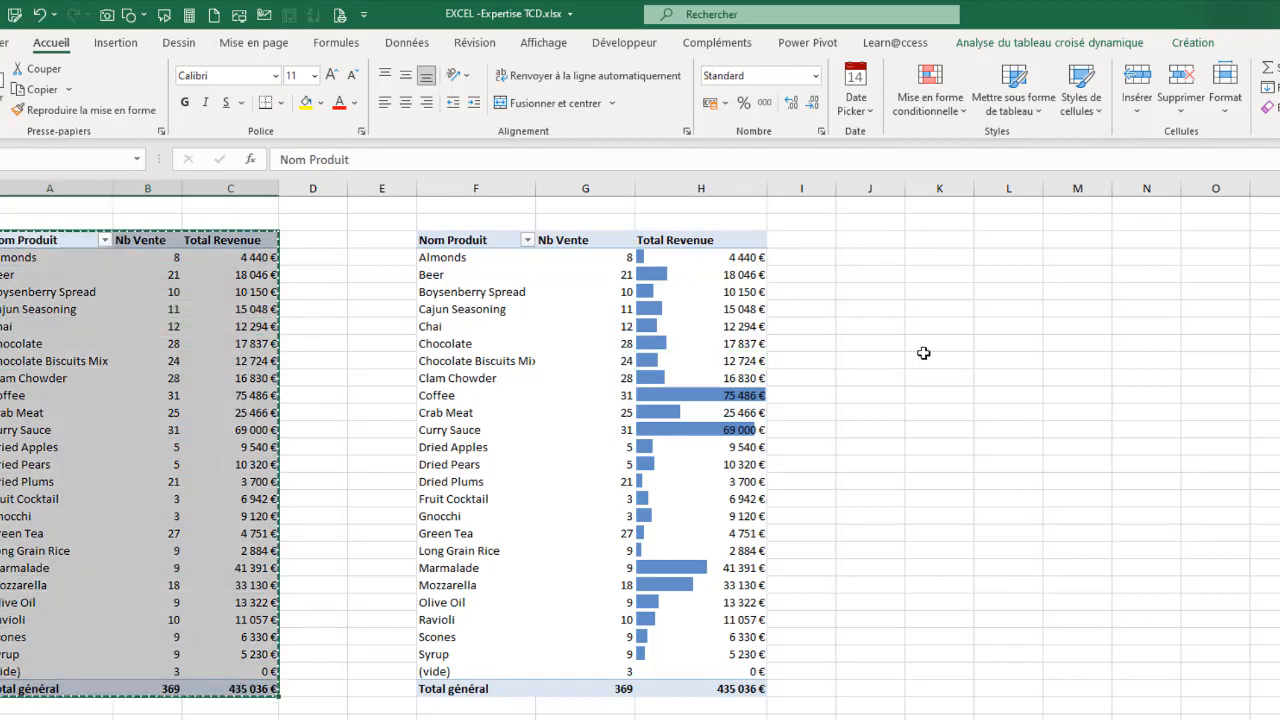
pyautogui.click(1012, 241)
pyautogui.hotkey('ctrl', 'v')
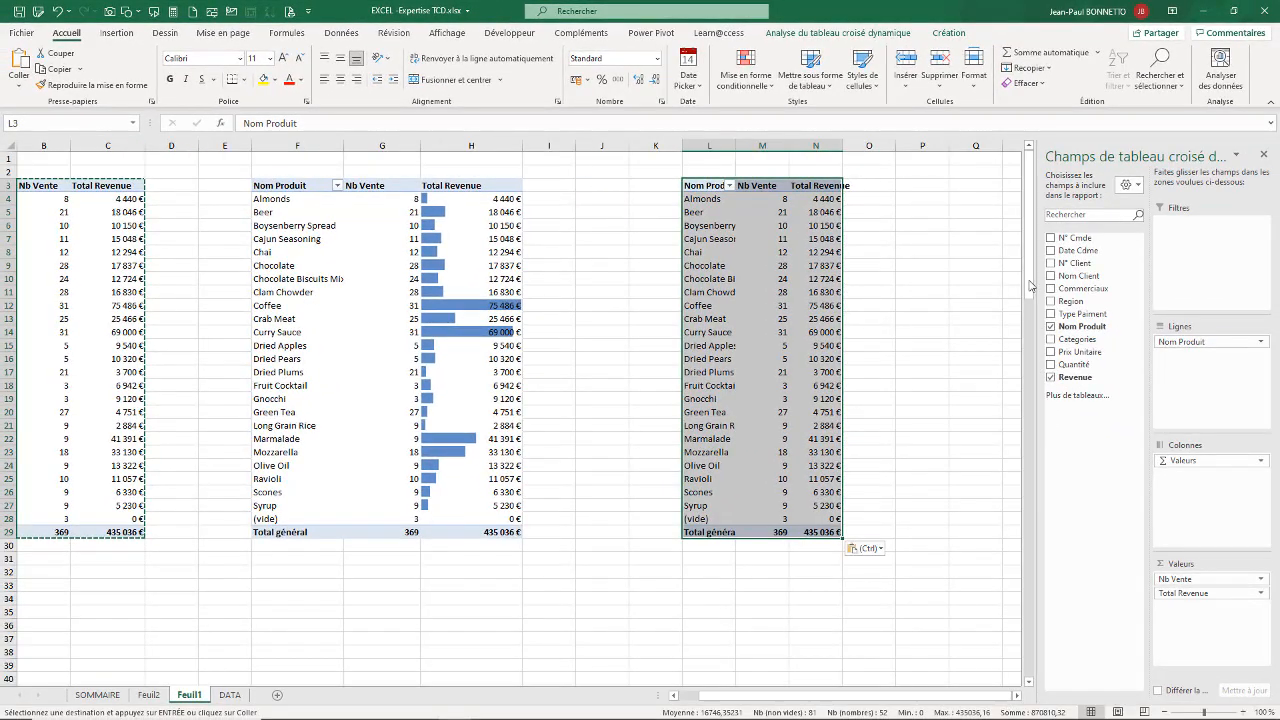
# Add Region as report filter and Commerciaux above Nom Produit in the new pivot table's rows, and widen column L to fit the labels
pyautogui.moveTo(1072, 301); pyautogui.dragTo(1205, 233)
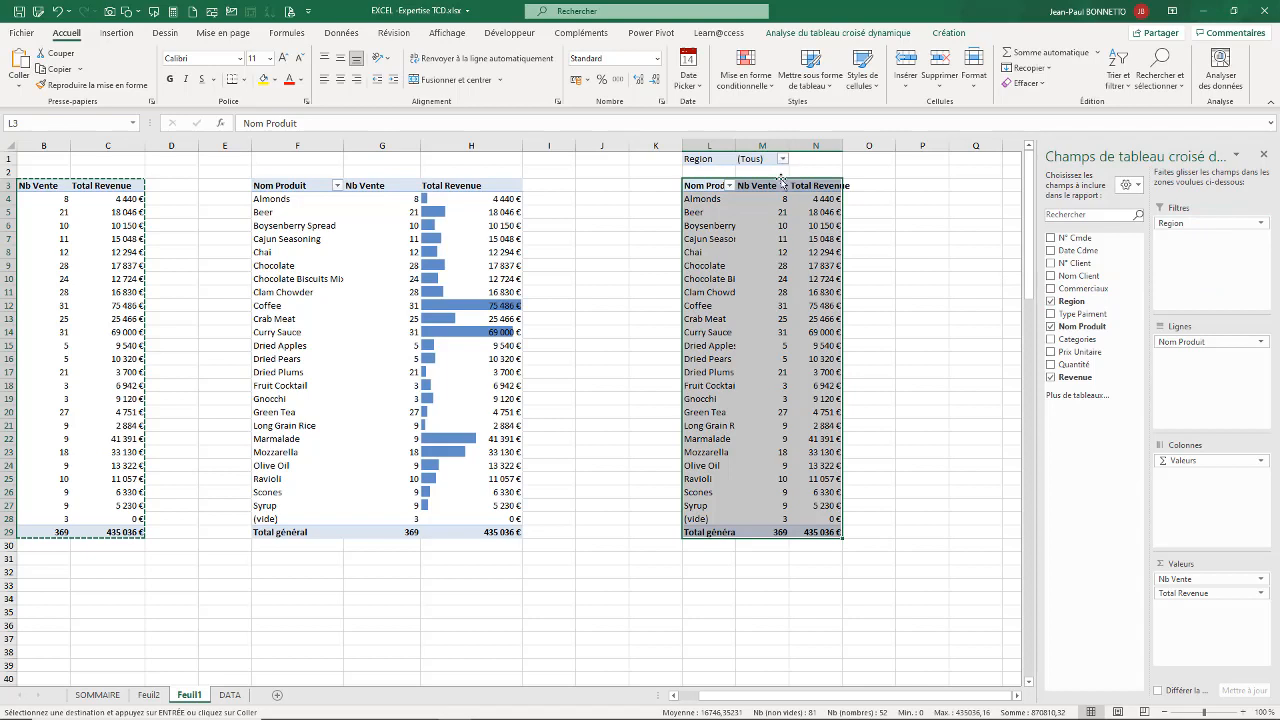
pyautogui.click(776, 215)
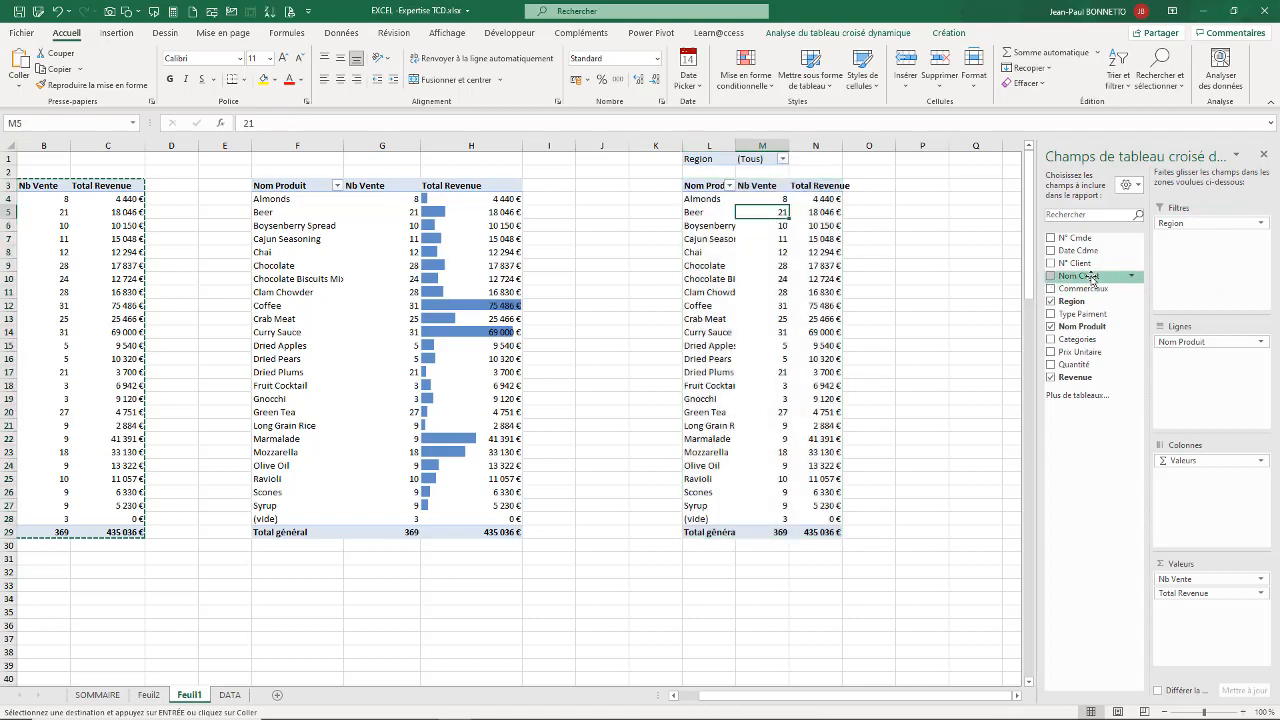
pyautogui.moveTo(1080, 288); pyautogui.dragTo(1185, 342)
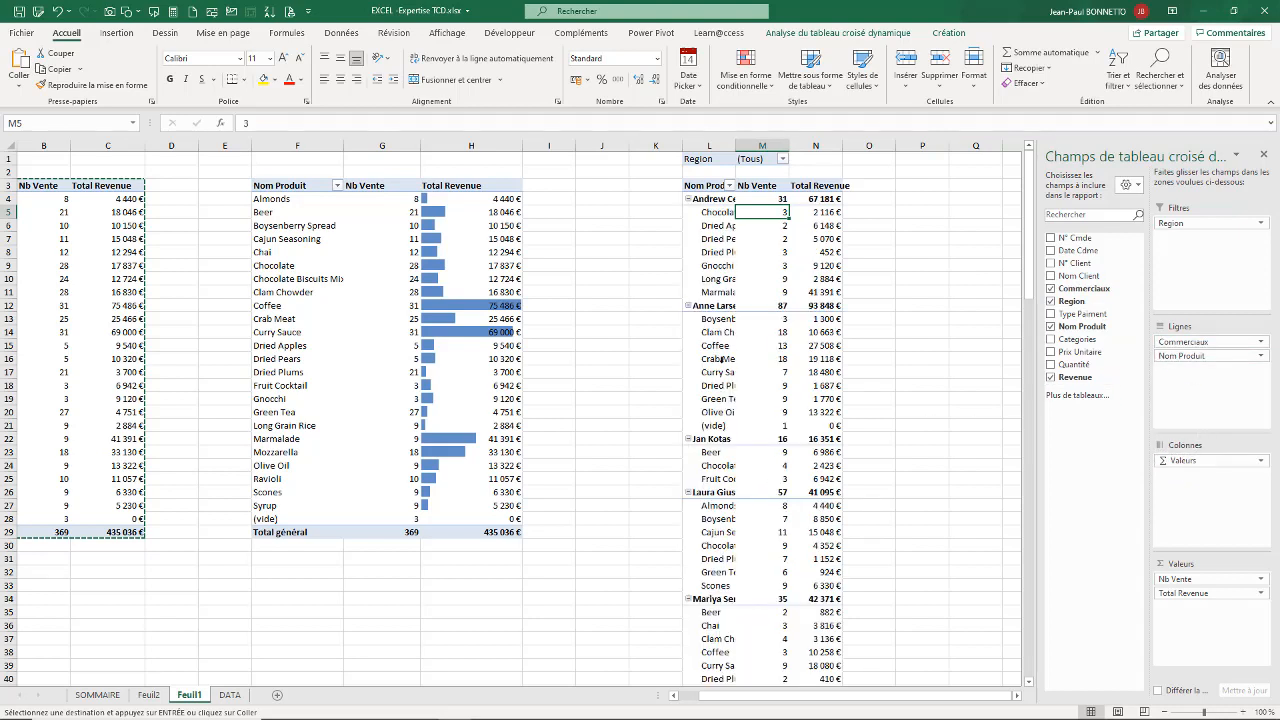
pyautogui.moveTo(736, 146); pyautogui.dragTo(807, 146)
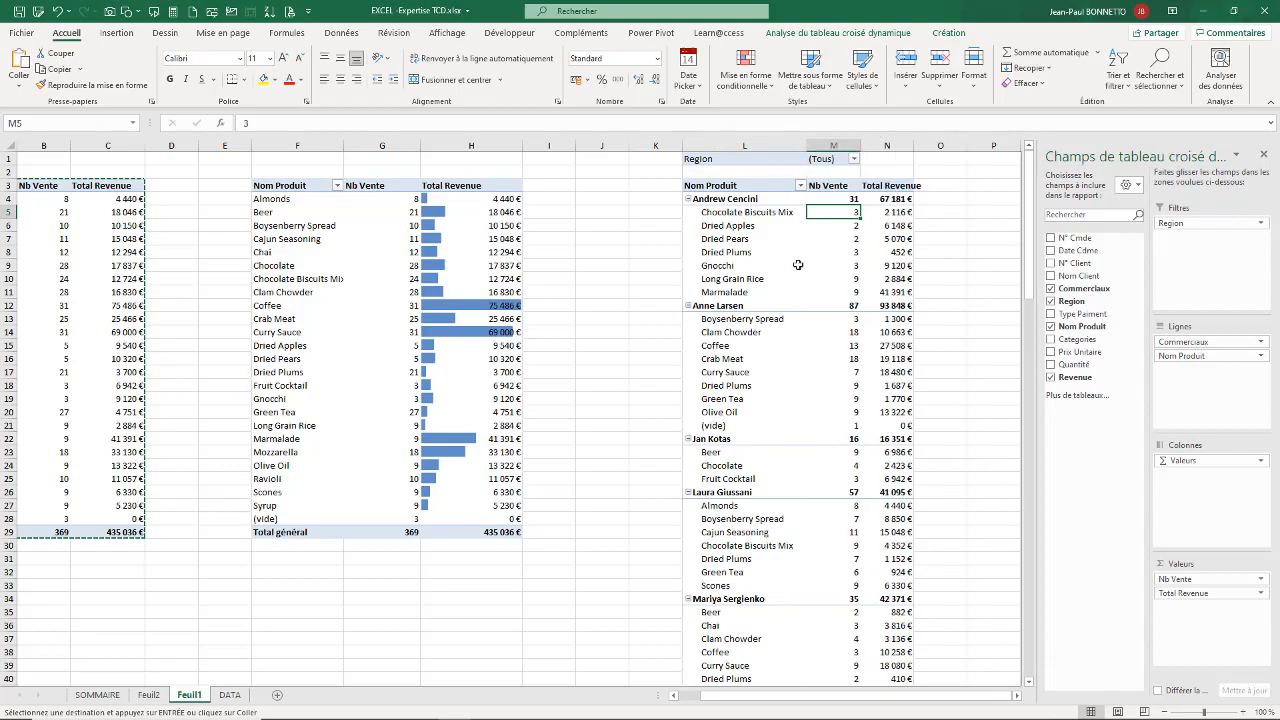
# Examine the Region filter choices and the salesperson and product rows of the new pivot table
pyautogui.click(797, 301)
pyautogui.click(854, 161)
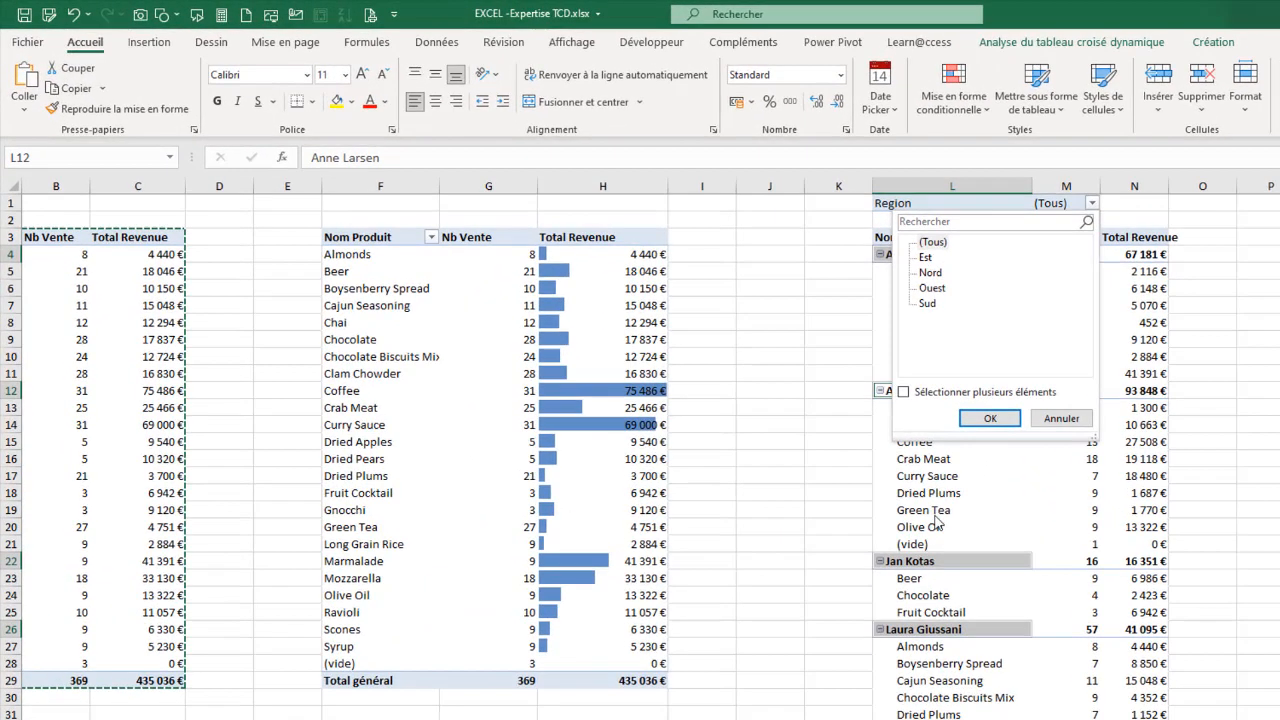
pyautogui.click(770, 369)
pyautogui.click(1010, 302)
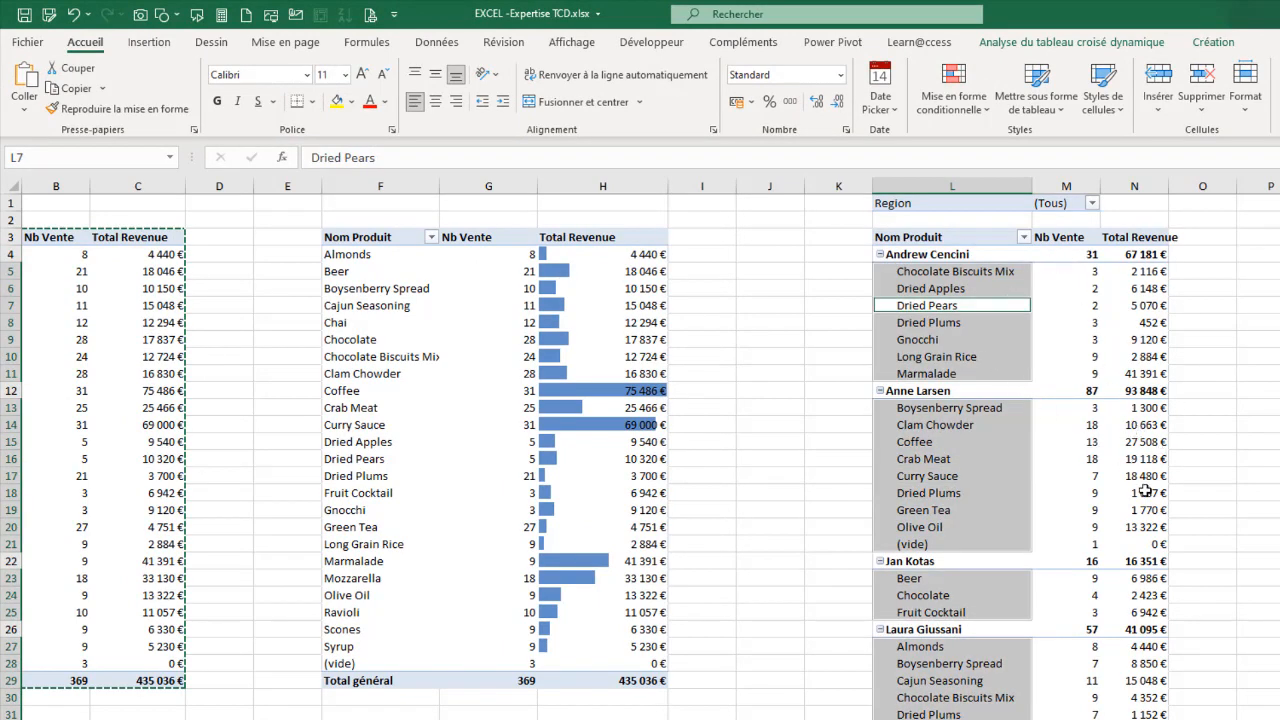
pyautogui.scroll(-18, 1150, 508)
pyautogui.scroll(18, 1047, 441)
pyautogui.moveTo(1055, 349)
pyautogui.click(1204, 286)
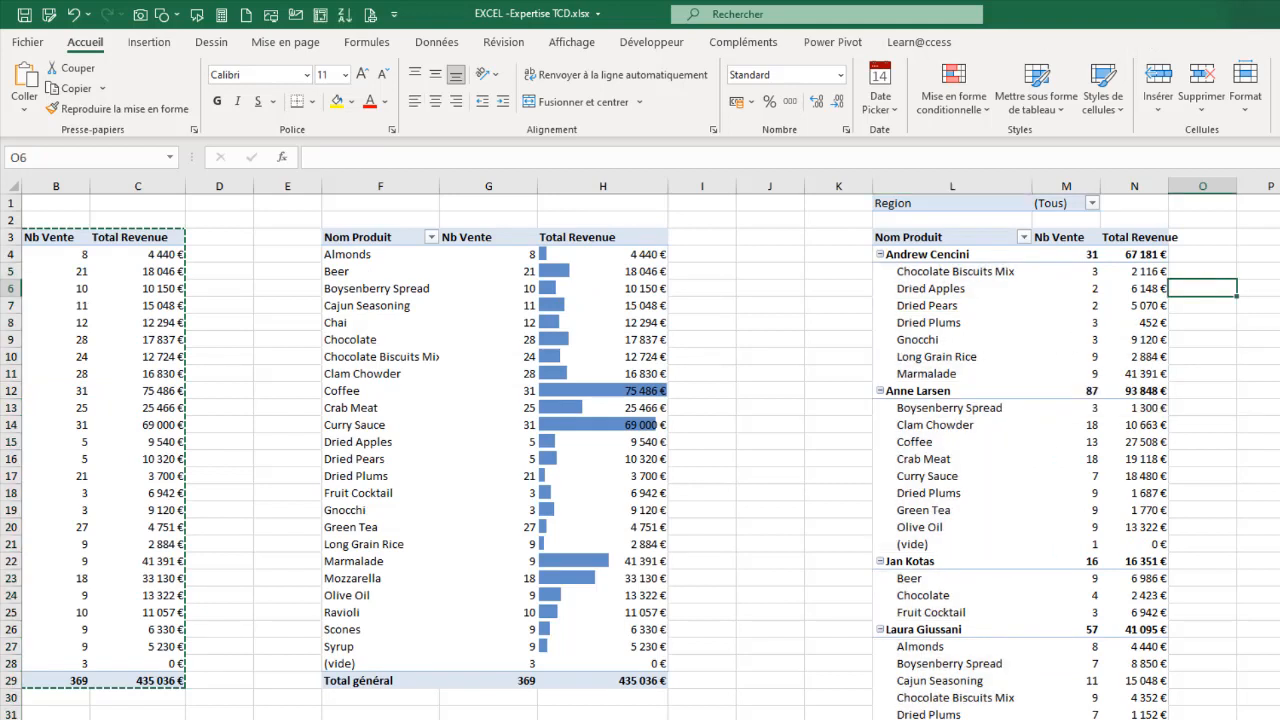
pyautogui.click(983, 288)
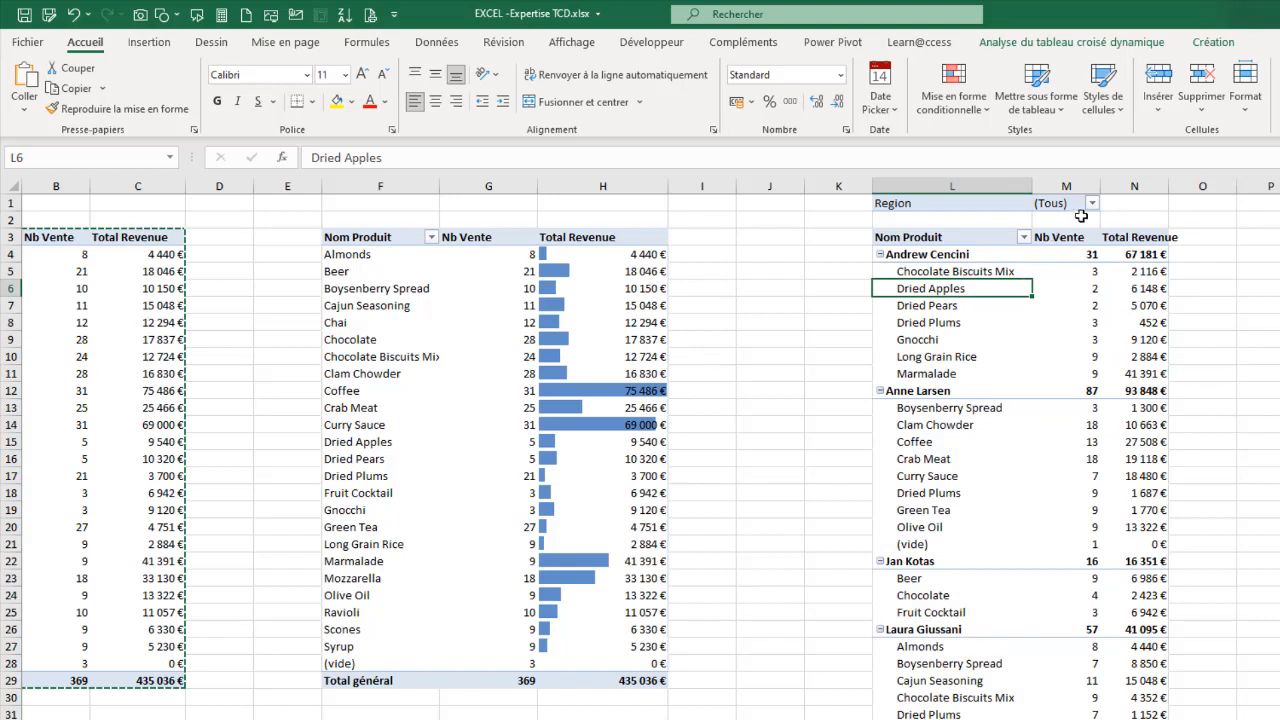
pyautogui.click(1008, 205)
pyautogui.click(1079, 203)
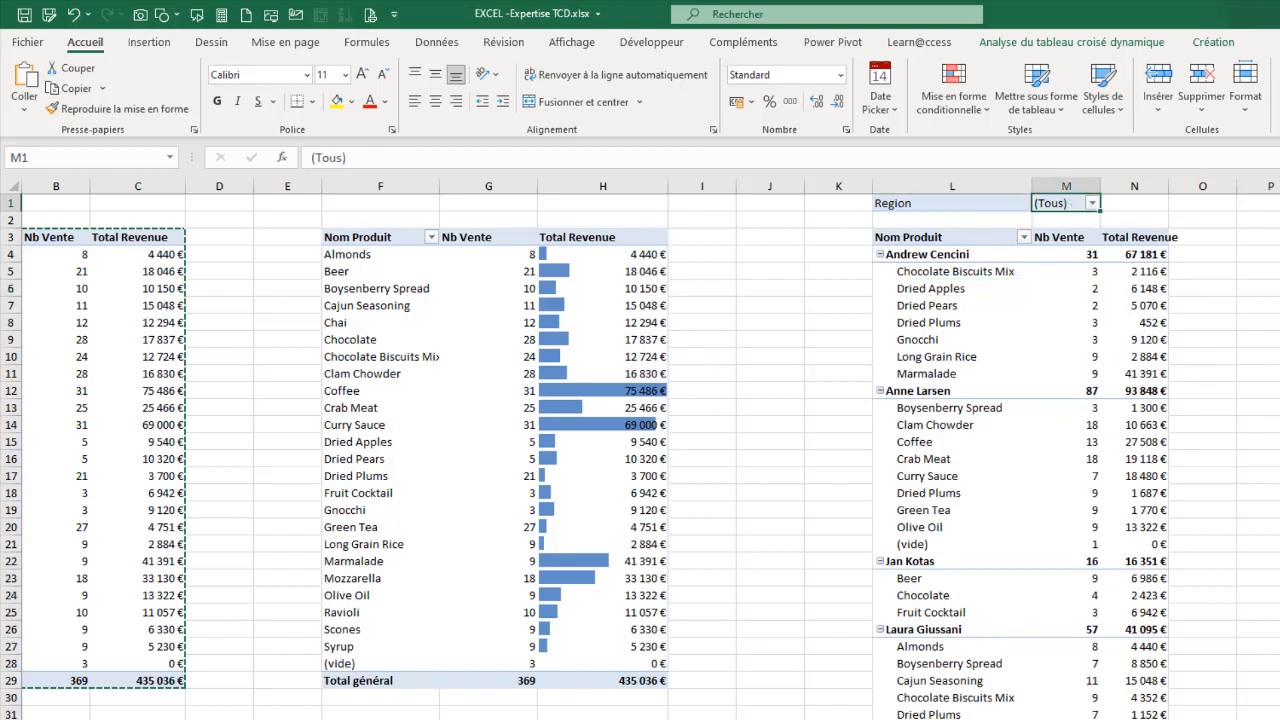
# Generate the report filter pages of the new pivot table for the Region field
pyautogui.click(1053, 320)
pyautogui.click(1005, 43)
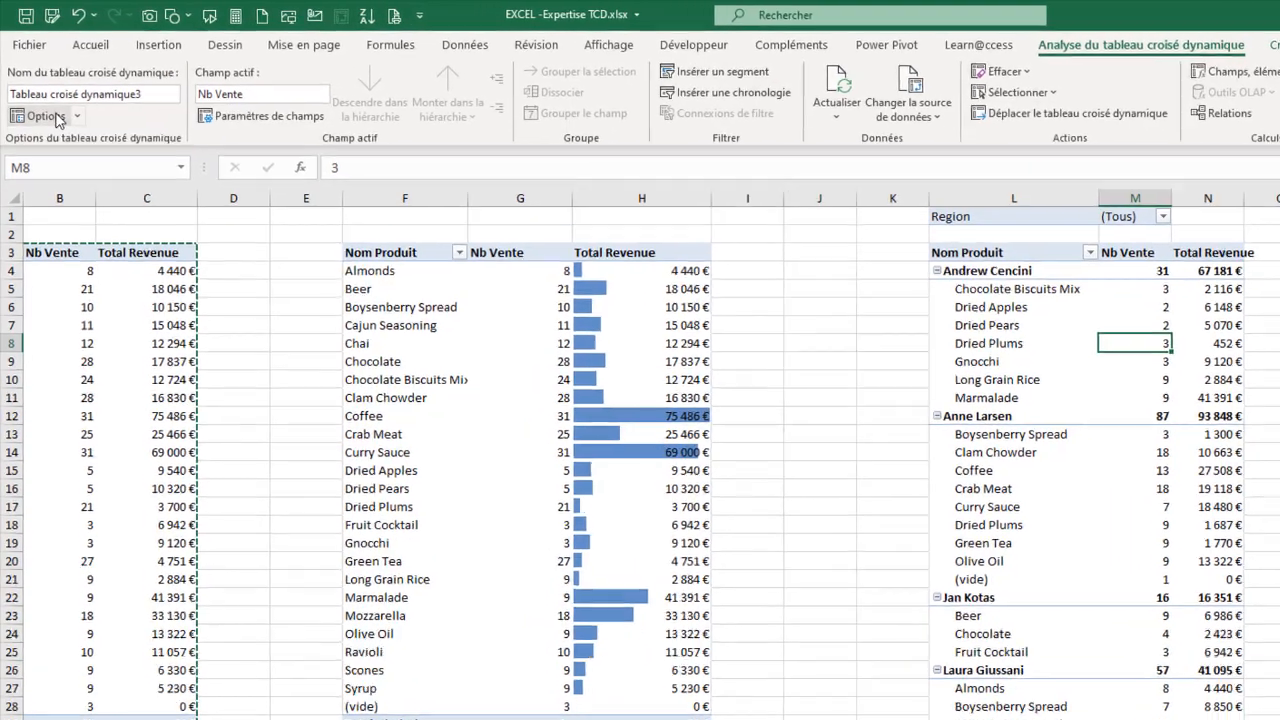
pyautogui.click(57, 118)
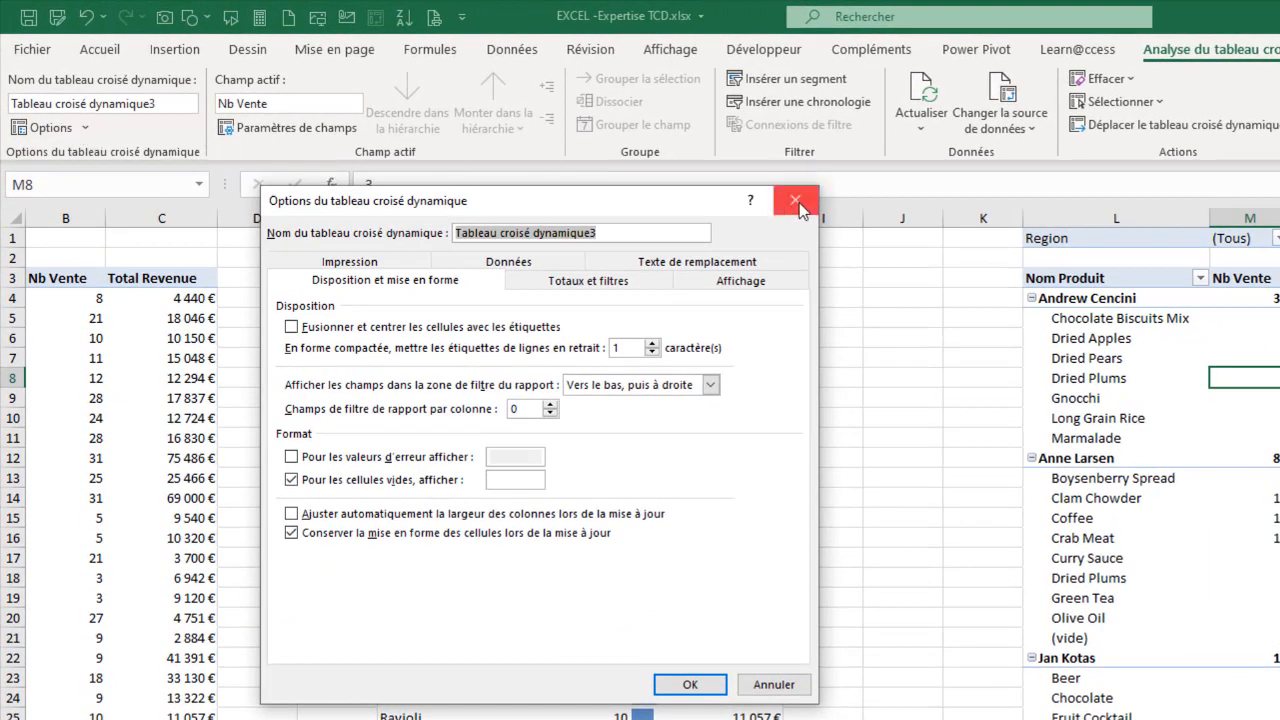
pyautogui.click(797, 203)
pyautogui.click(87, 123)
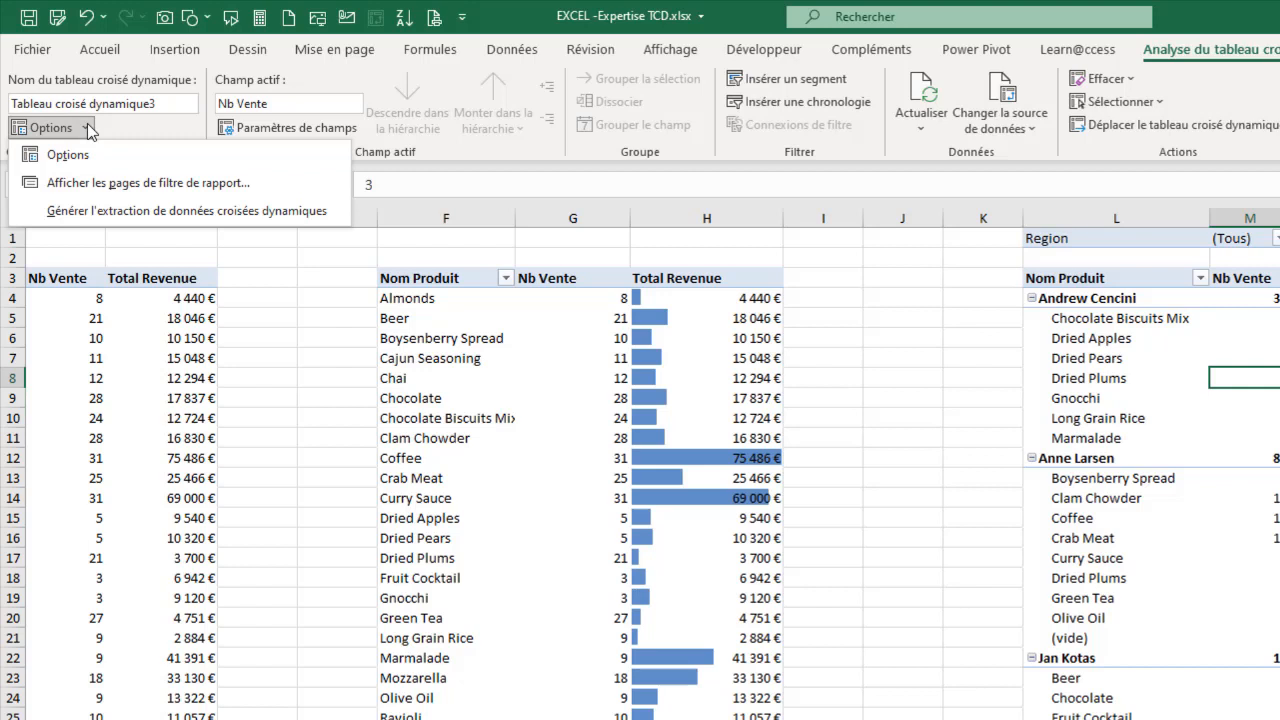
pyautogui.click(89, 176)
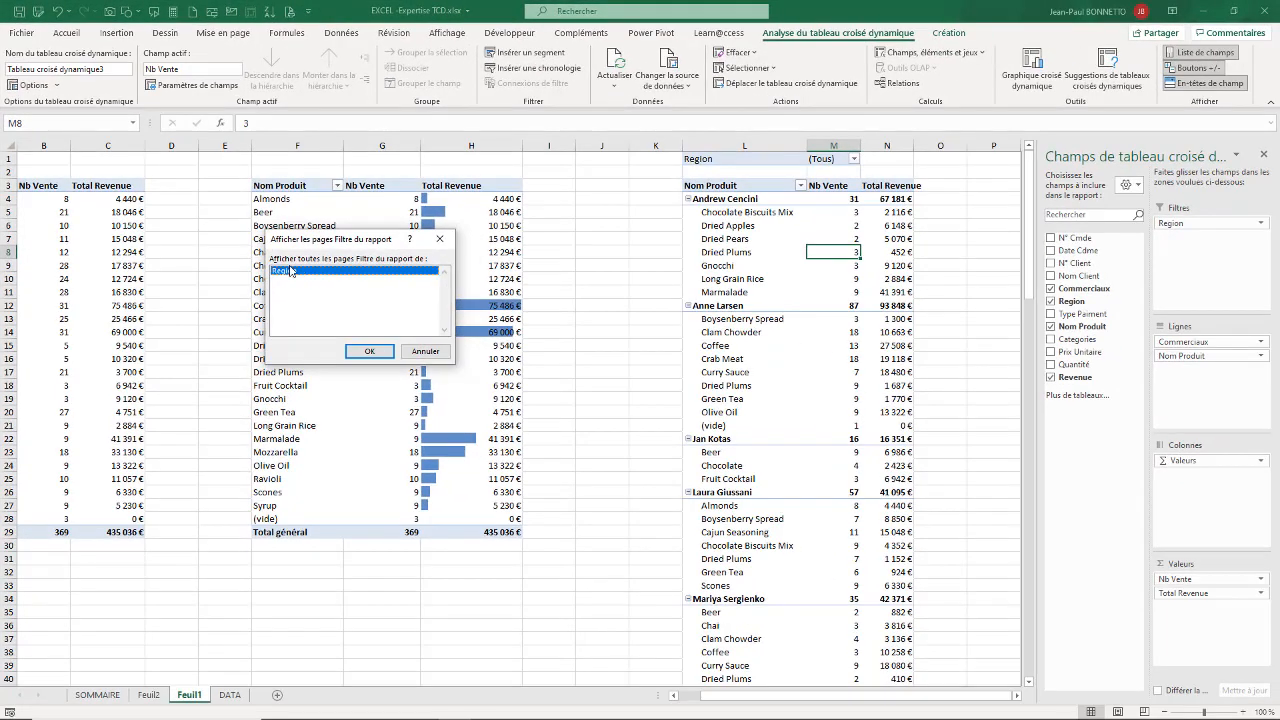
pyautogui.click(386, 352)
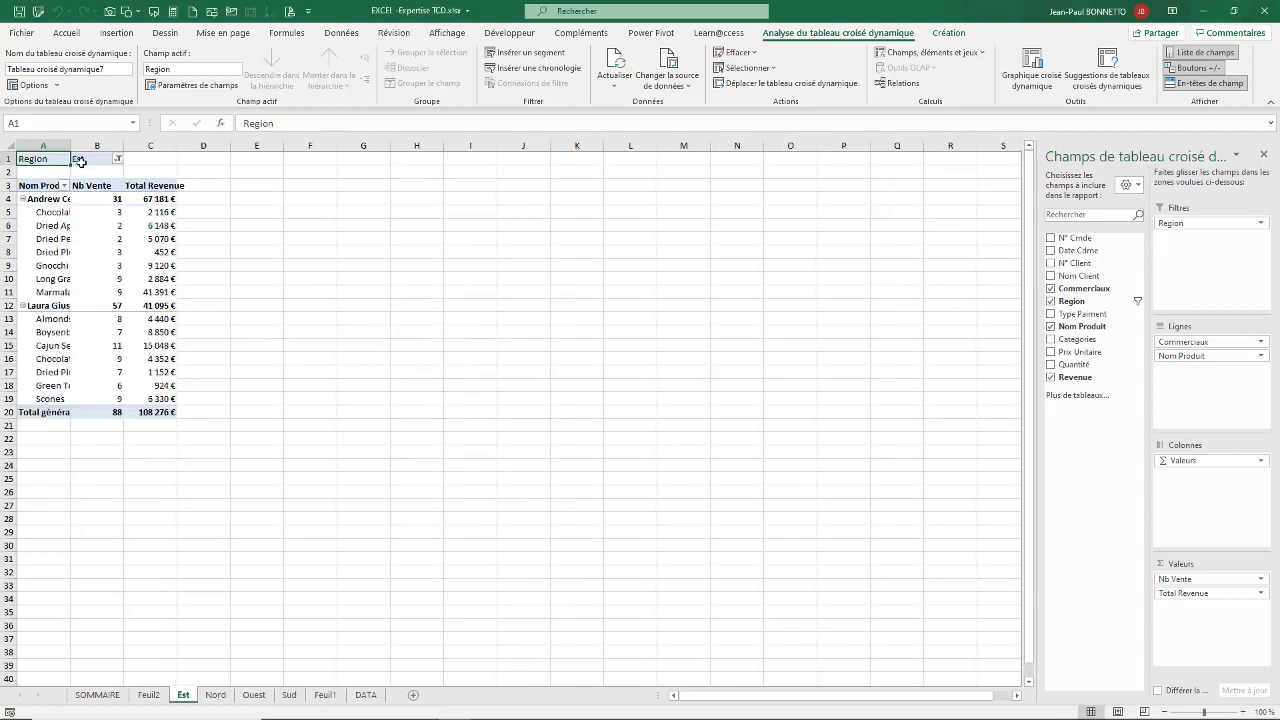
# Widen the Nom Produit and Nb Vente columns on the Est sheet
pyautogui.moveTo(71, 142); pyautogui.dragTo(105, 142)
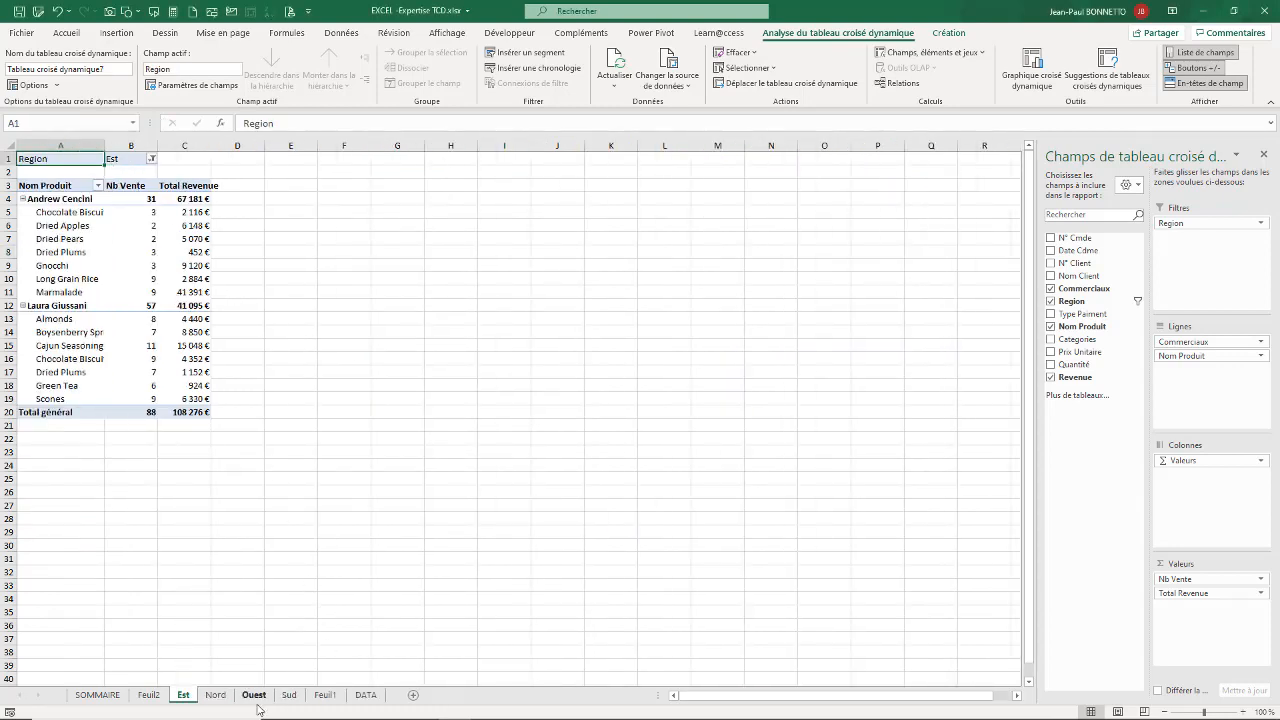
pyautogui.click(158, 695)
pyautogui.click(183, 695)
pyautogui.moveTo(157, 146); pyautogui.dragTo(180, 147)
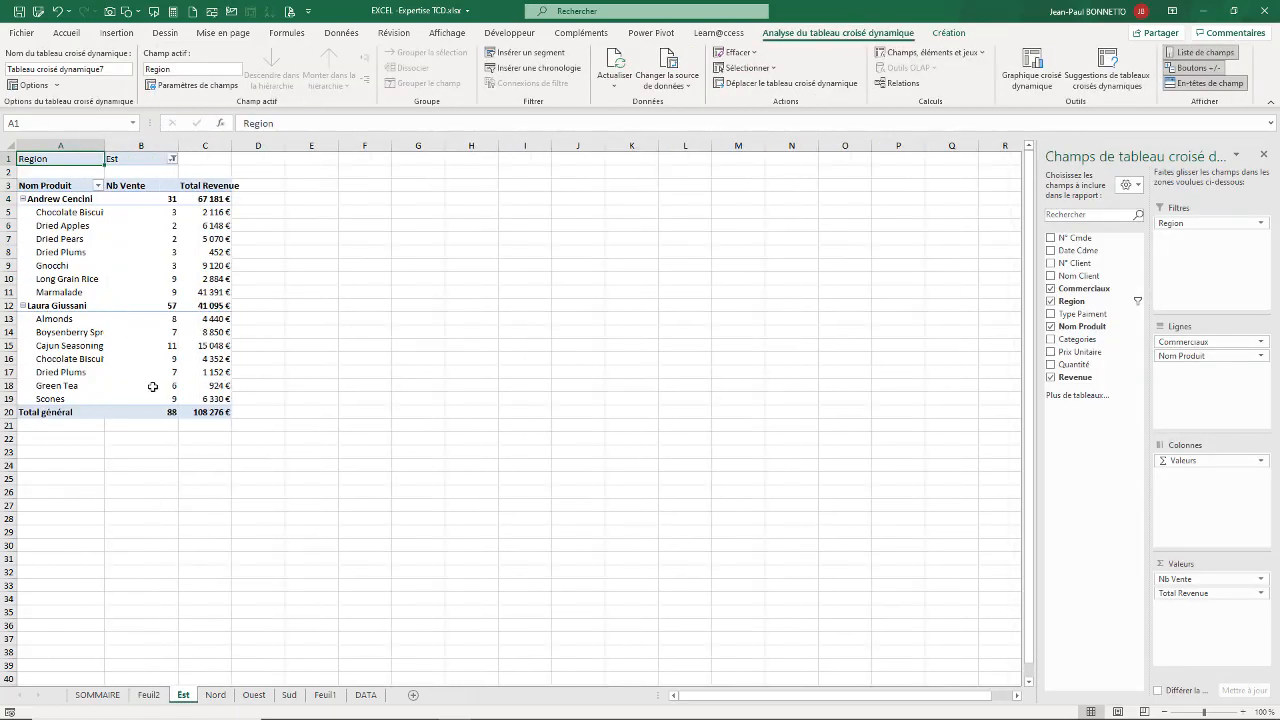
# Fit the Nom Produit column to its contents on the Nord, Ouest and Sud sheets
pyautogui.click(215, 695)
pyautogui.doubleClick(71, 146)
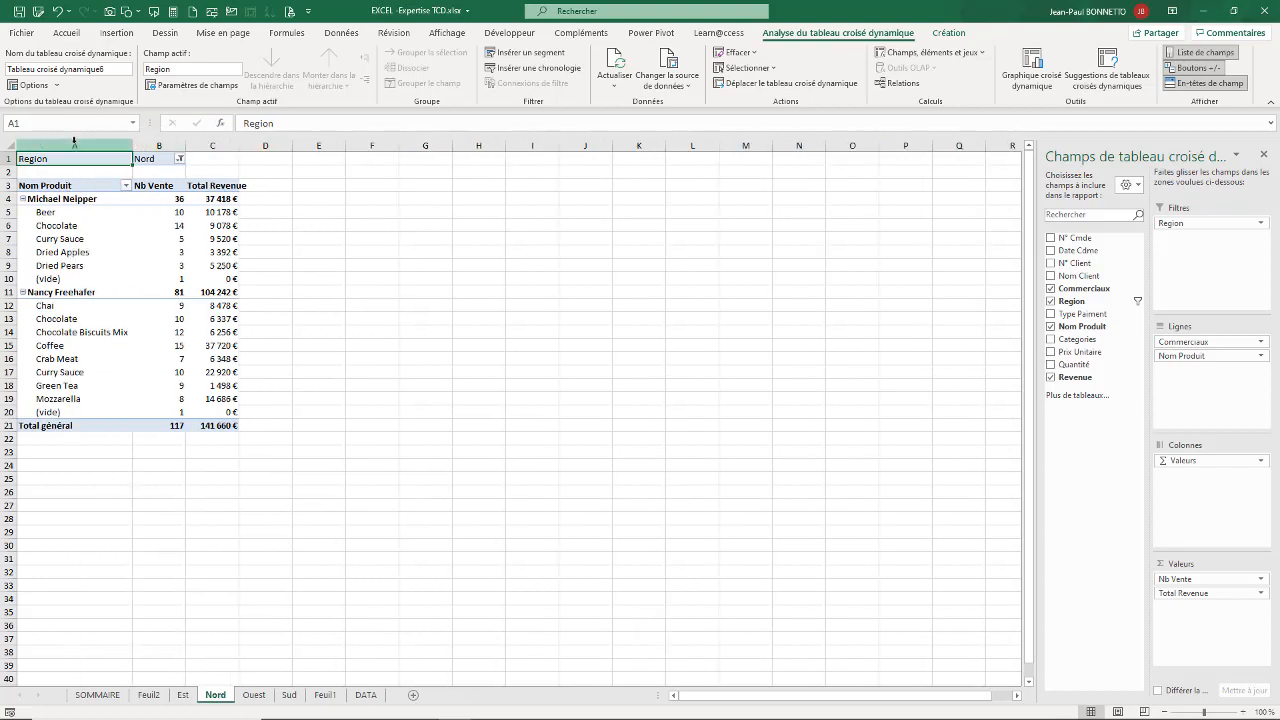
pyautogui.click(254, 695)
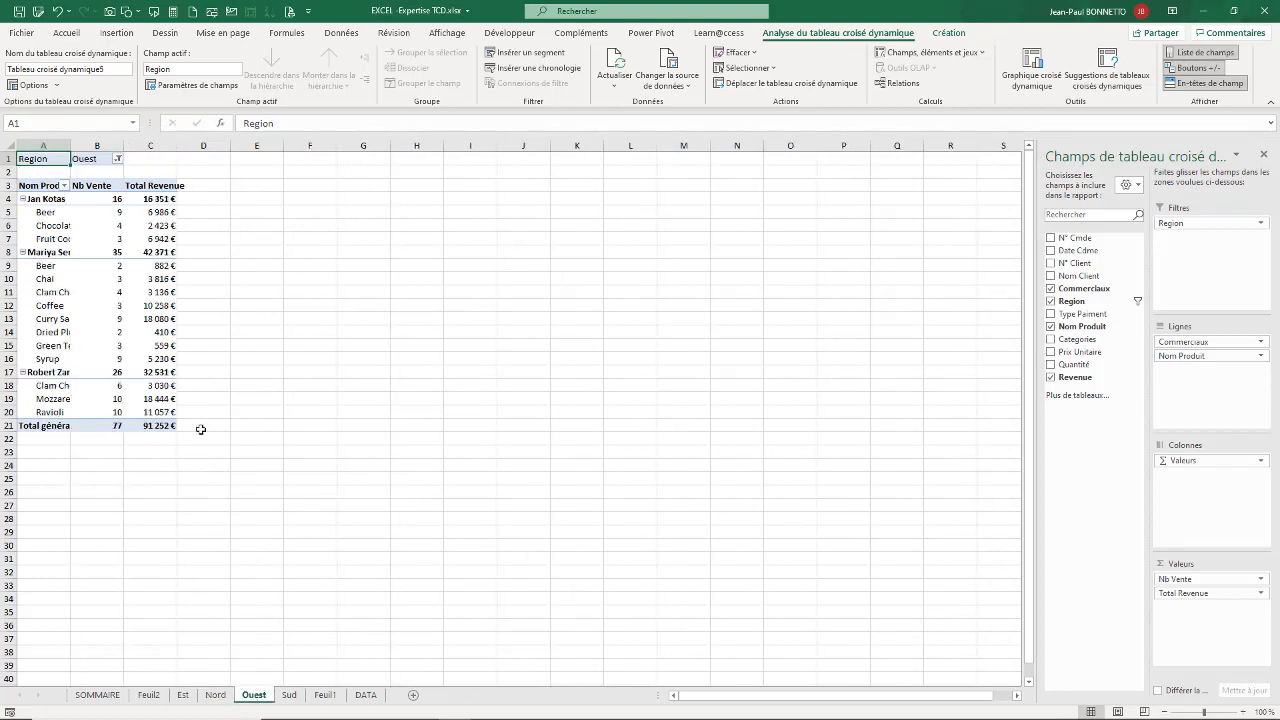
pyautogui.doubleClick(71, 146)
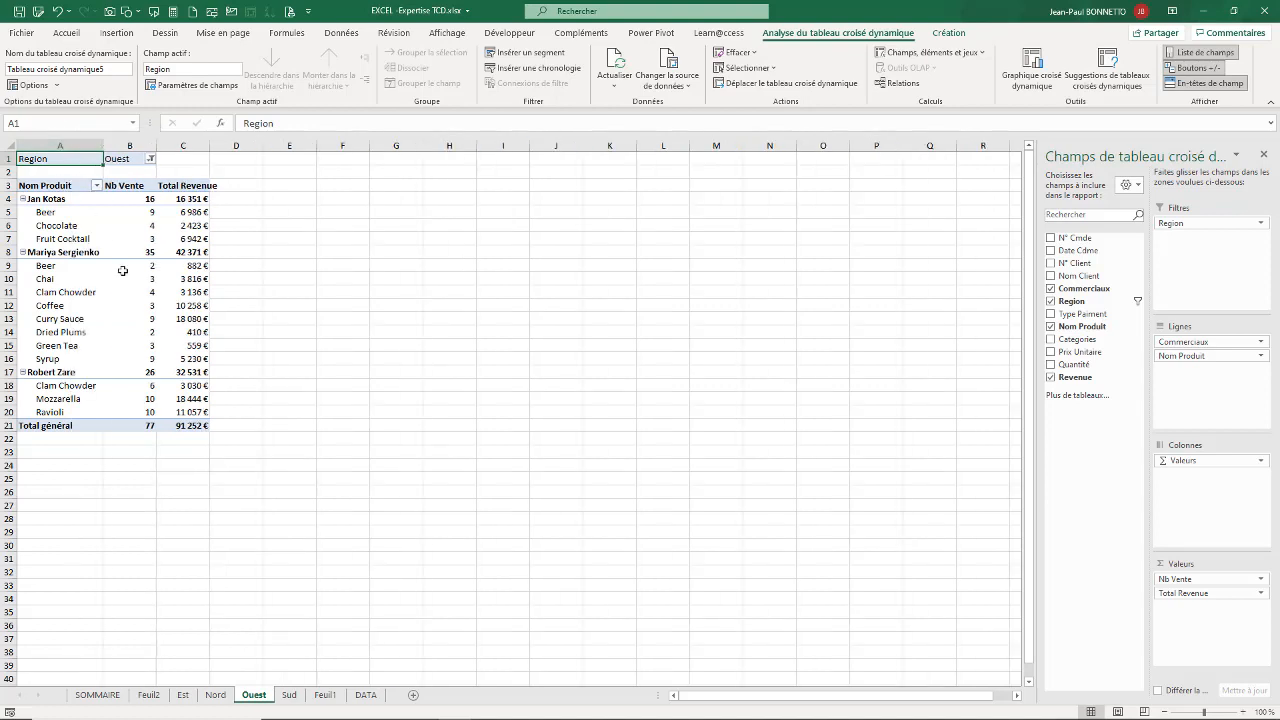
pyautogui.click(290, 695)
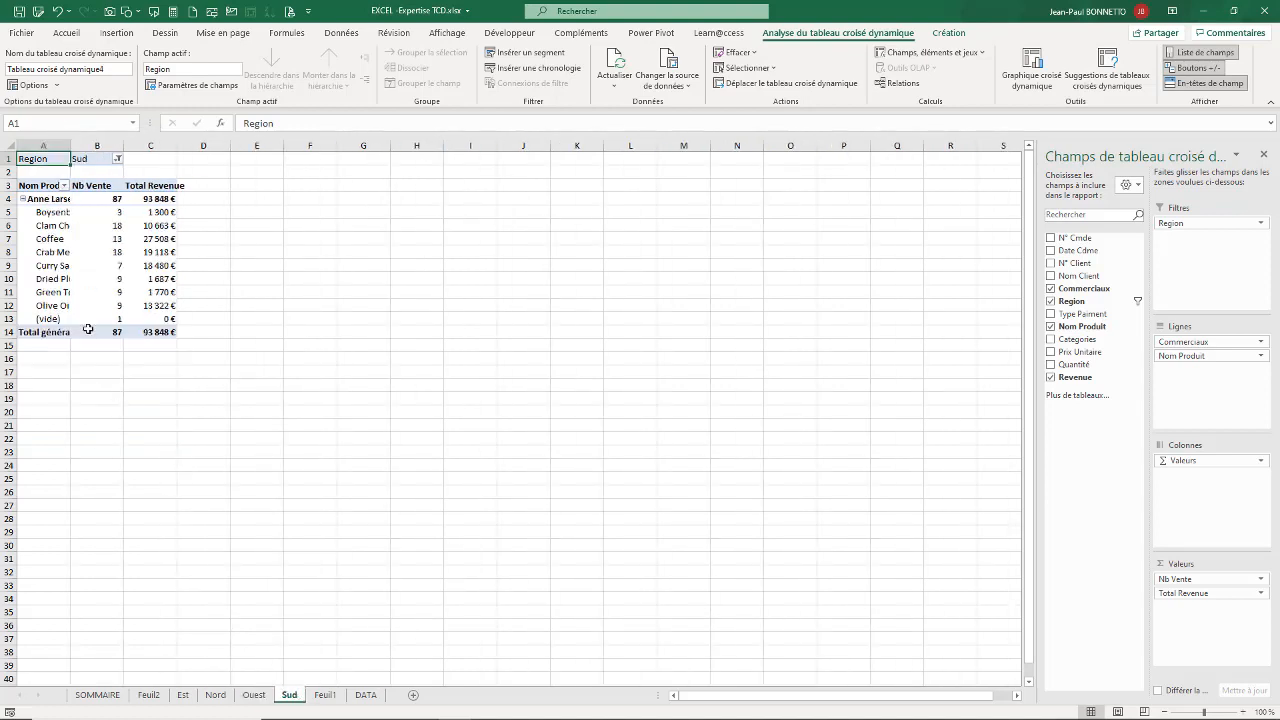
pyautogui.doubleClick(71, 146)
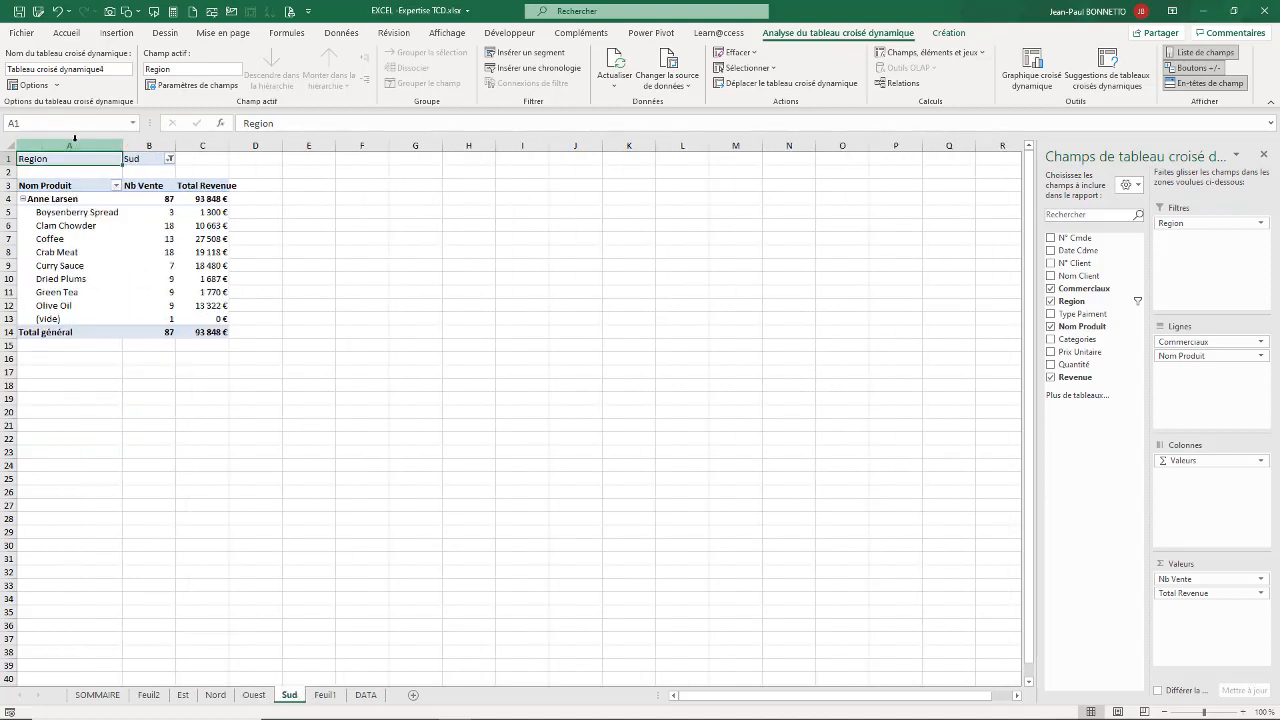
# Look through the Est, Nord, Ouest and Sud region sheets and the Feuil2 detail sheet
pyautogui.click(190, 240)
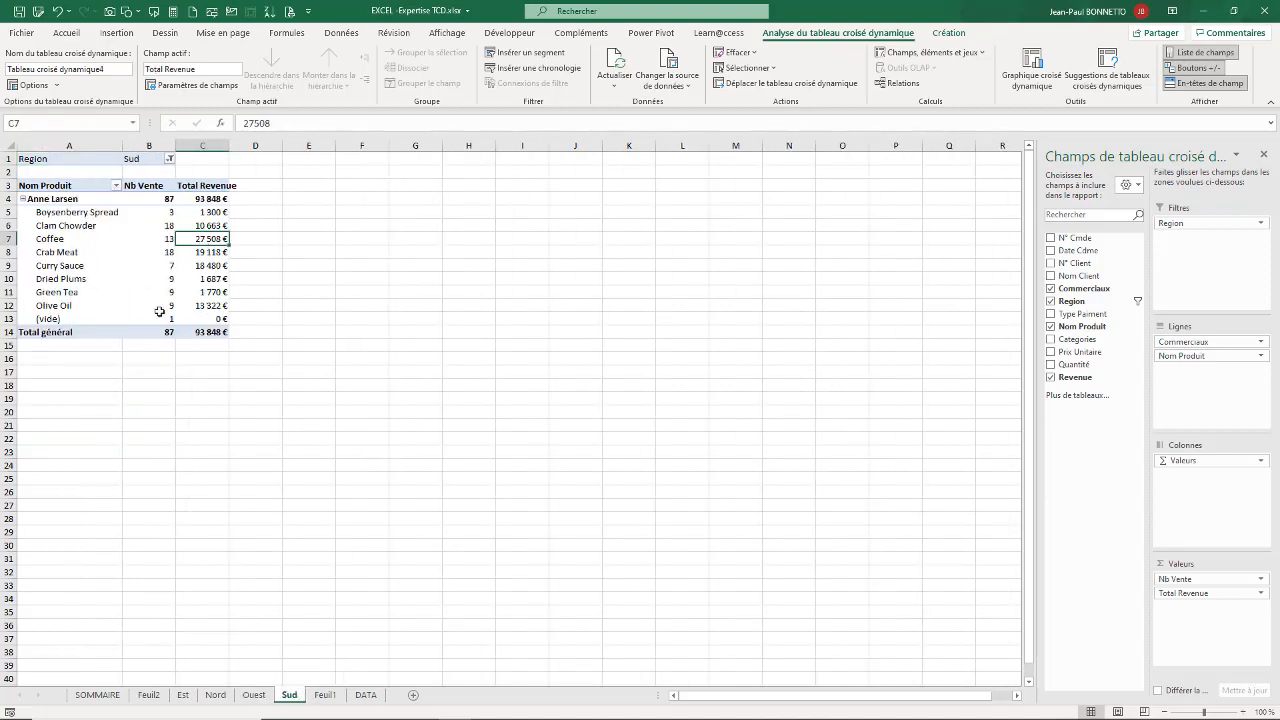
pyautogui.click(188, 696)
pyautogui.click(228, 696)
pyautogui.click(263, 696)
pyautogui.click(289, 696)
pyautogui.click(150, 695)
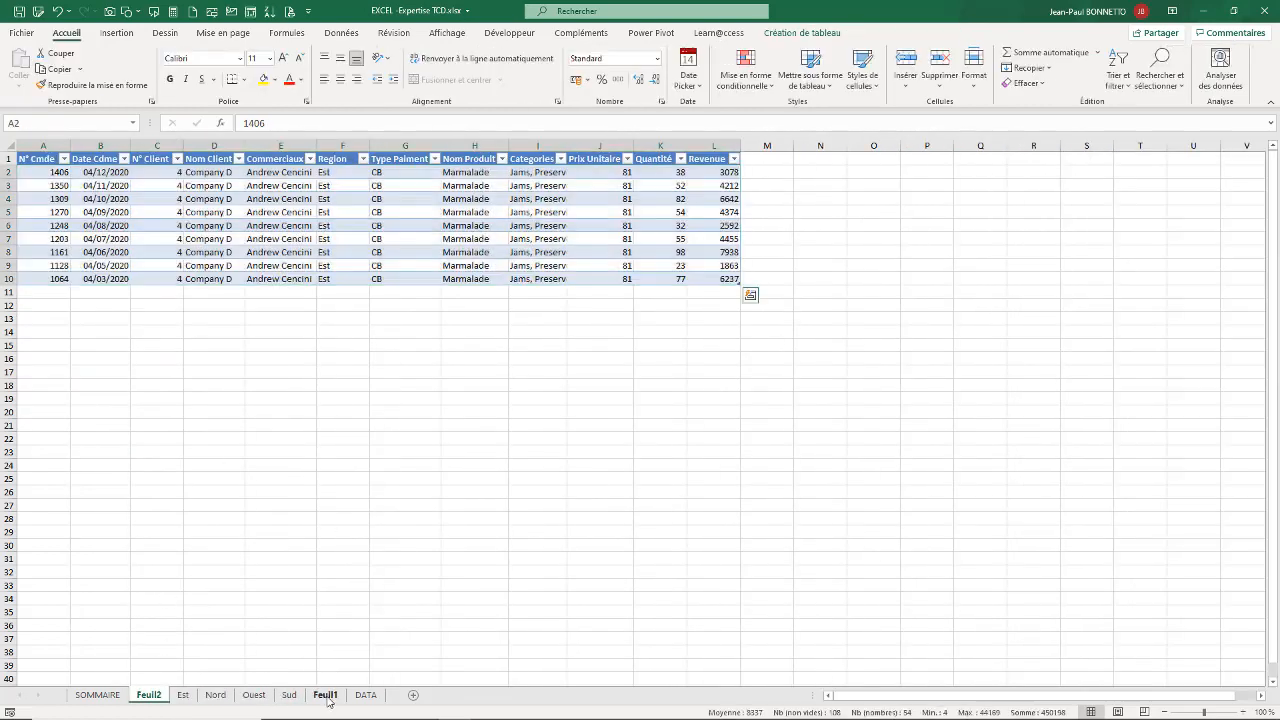
# Review the pivot table options, the filter page command and the Region filter choices of the third pivot table on Feuil1
pyautogui.click(324, 695)
pyautogui.click(758, 219)
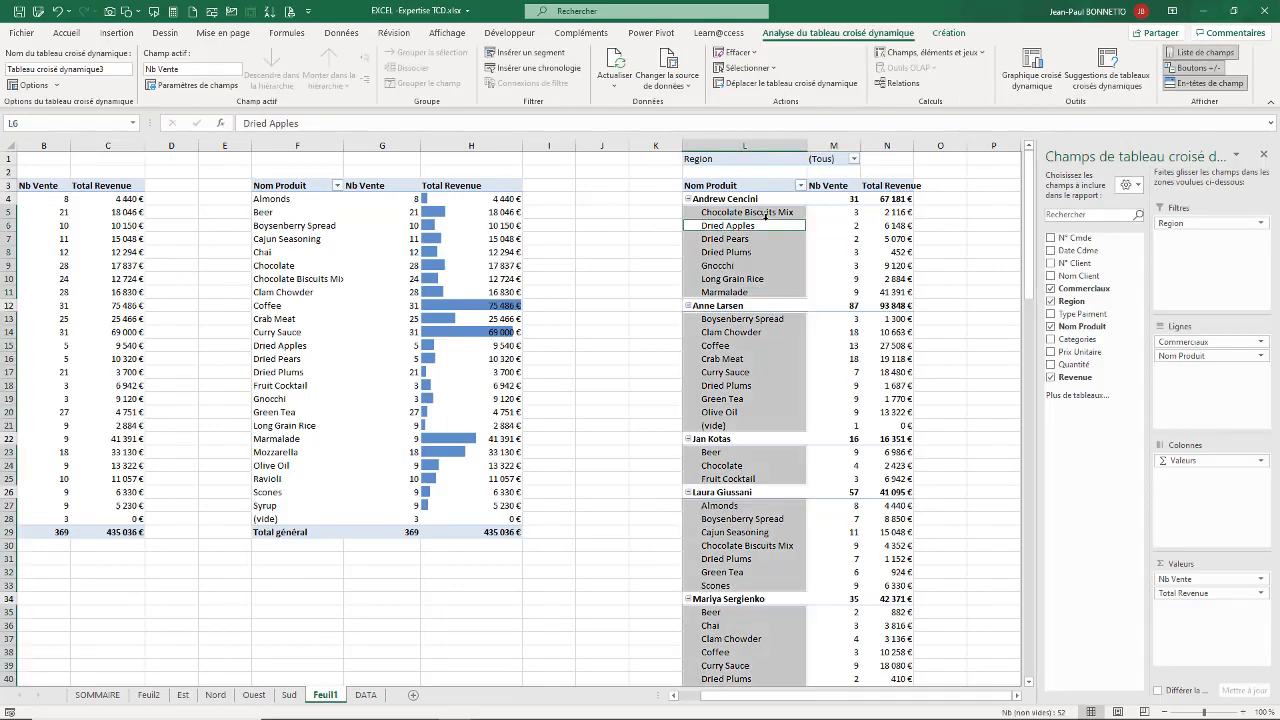
pyautogui.click(30, 85)
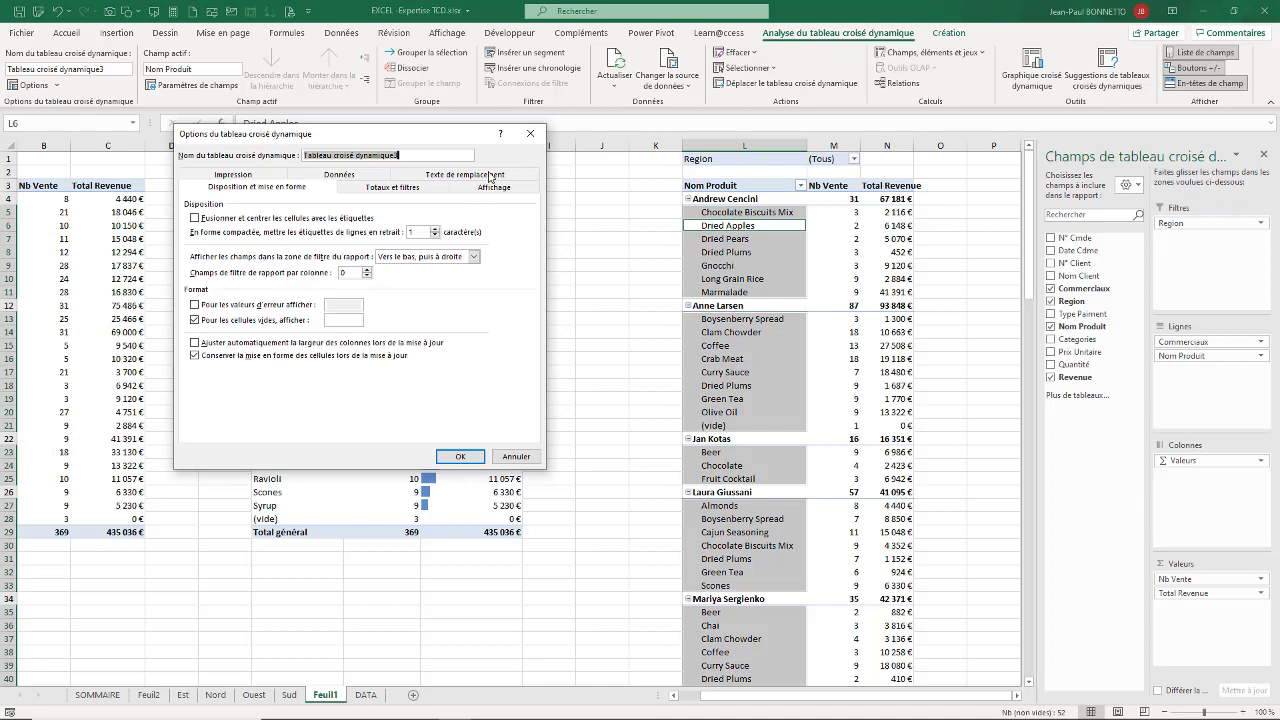
pyautogui.click(530, 133)
pyautogui.click(50, 85)
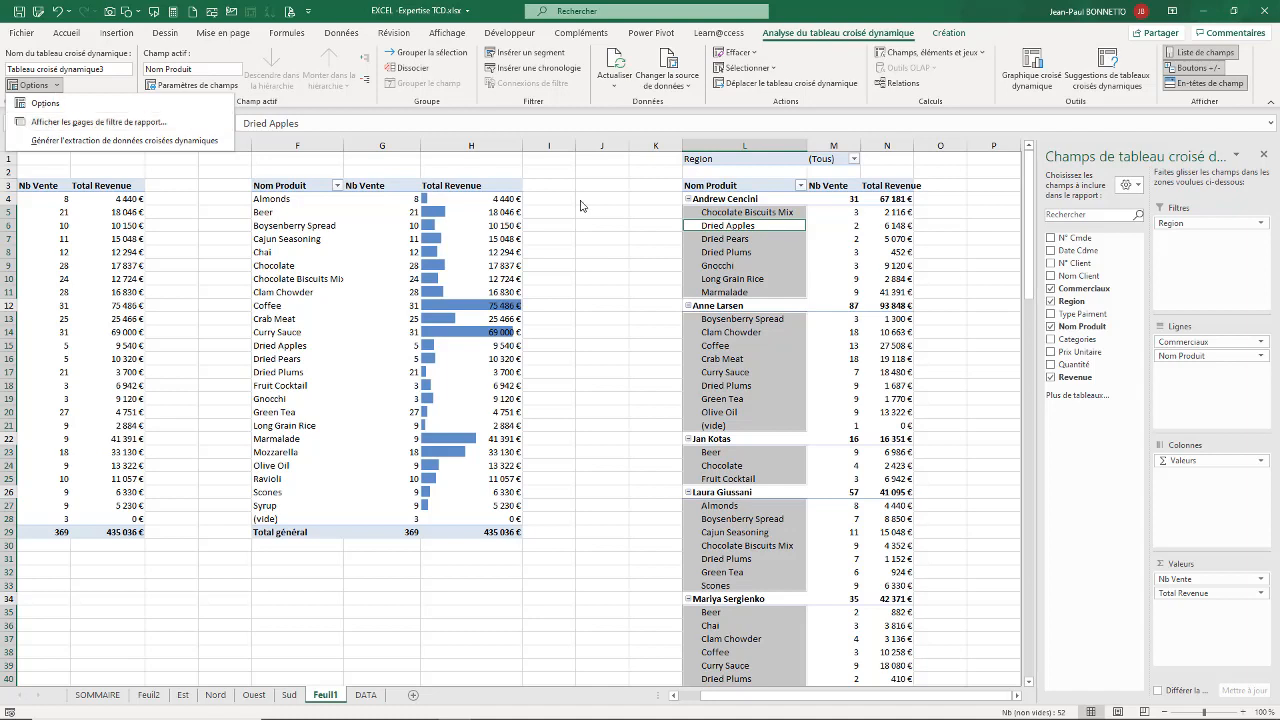
pyautogui.click(859, 168)
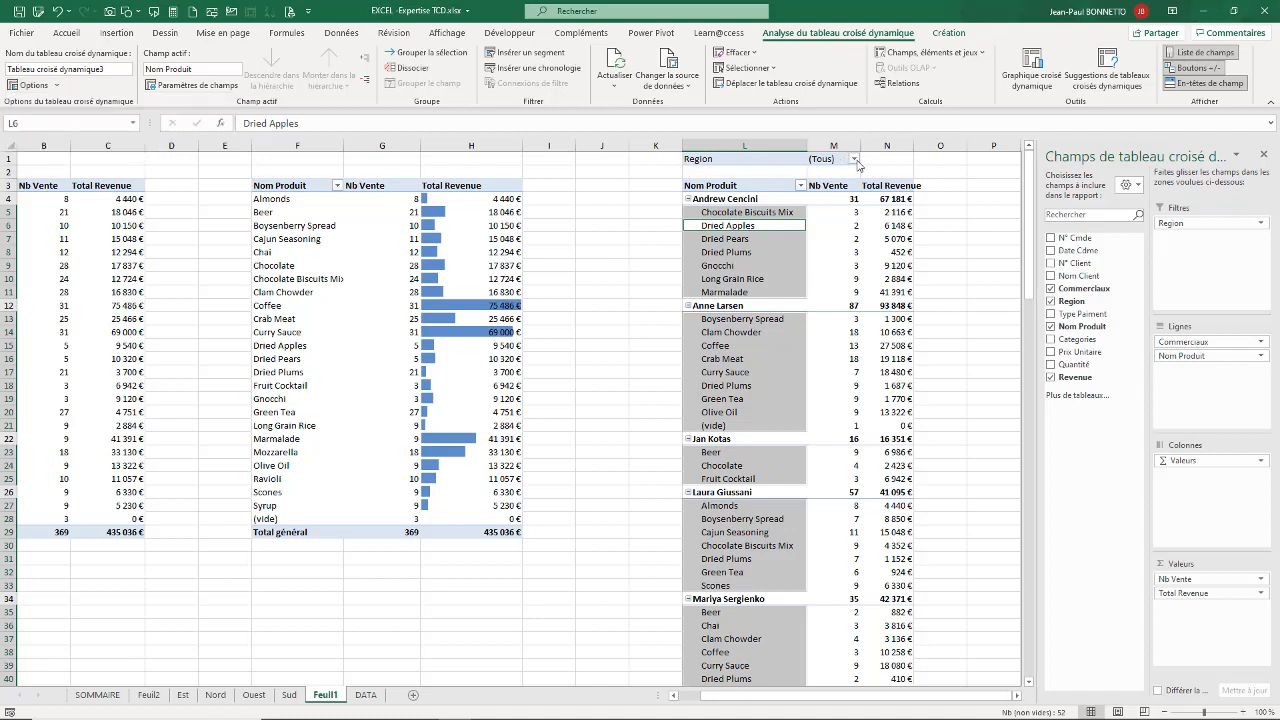
pyautogui.click(854, 159)
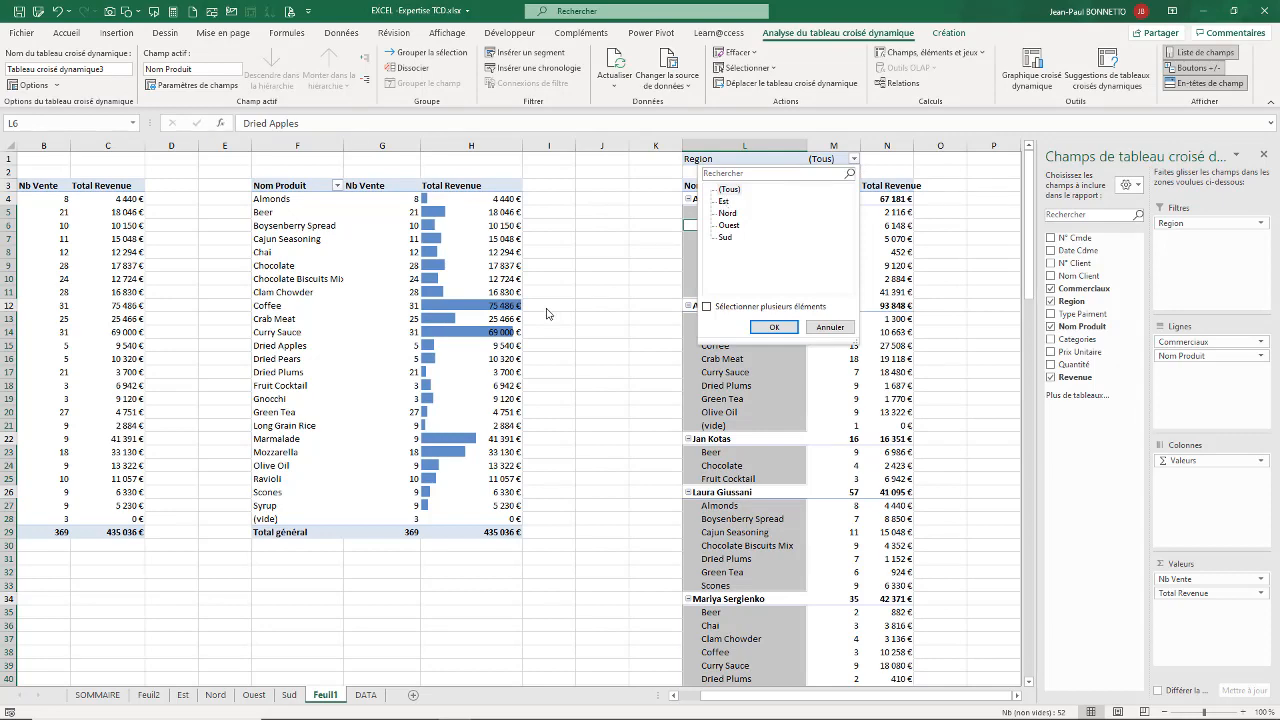
pyautogui.click(576, 270)
# Compare the pivot tables on the Nord, Ouest and Sud sheets, and inspect the Sud table's filter field and product values
pyautogui.click(215, 695)
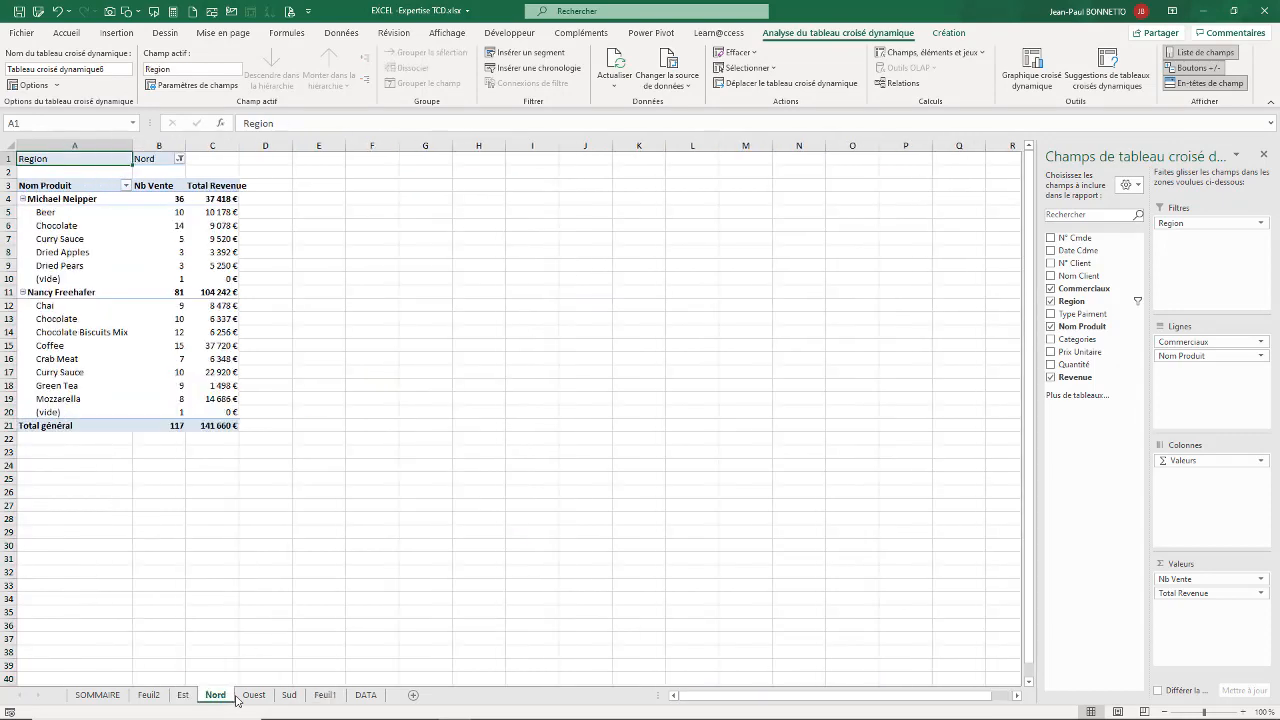
pyautogui.click(254, 695)
pyautogui.click(289, 695)
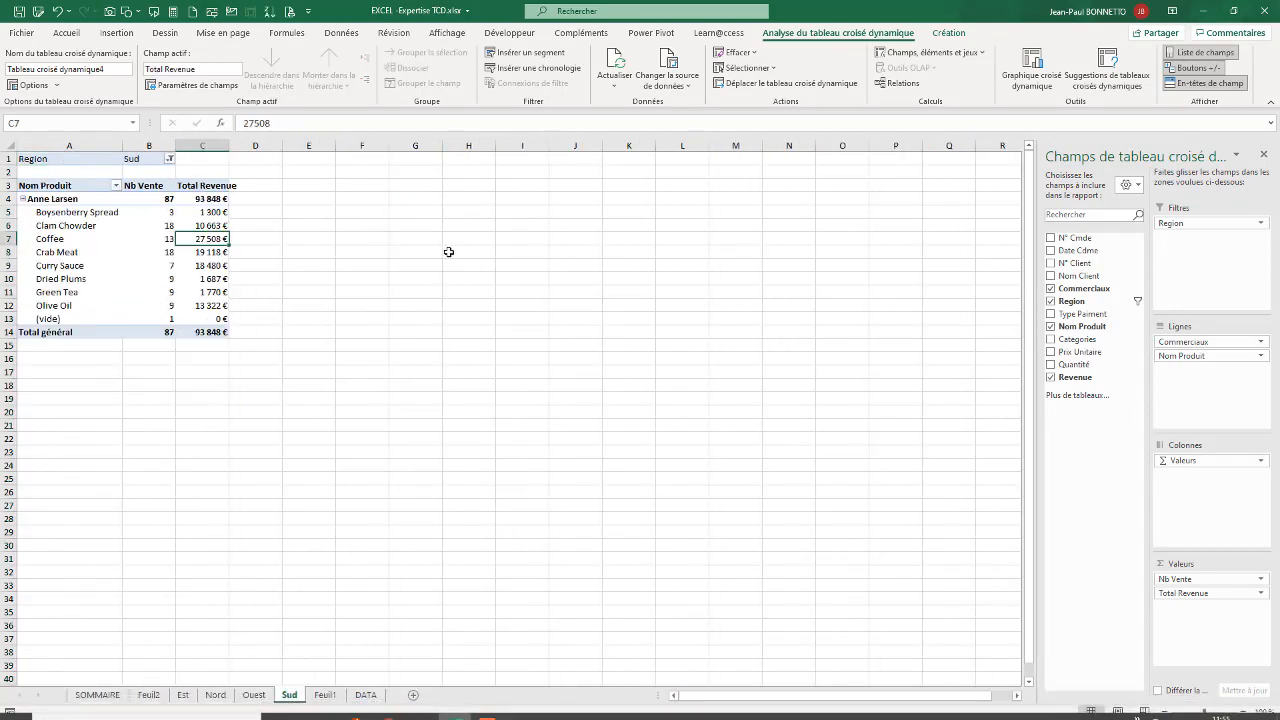
pyautogui.click(1222, 224)
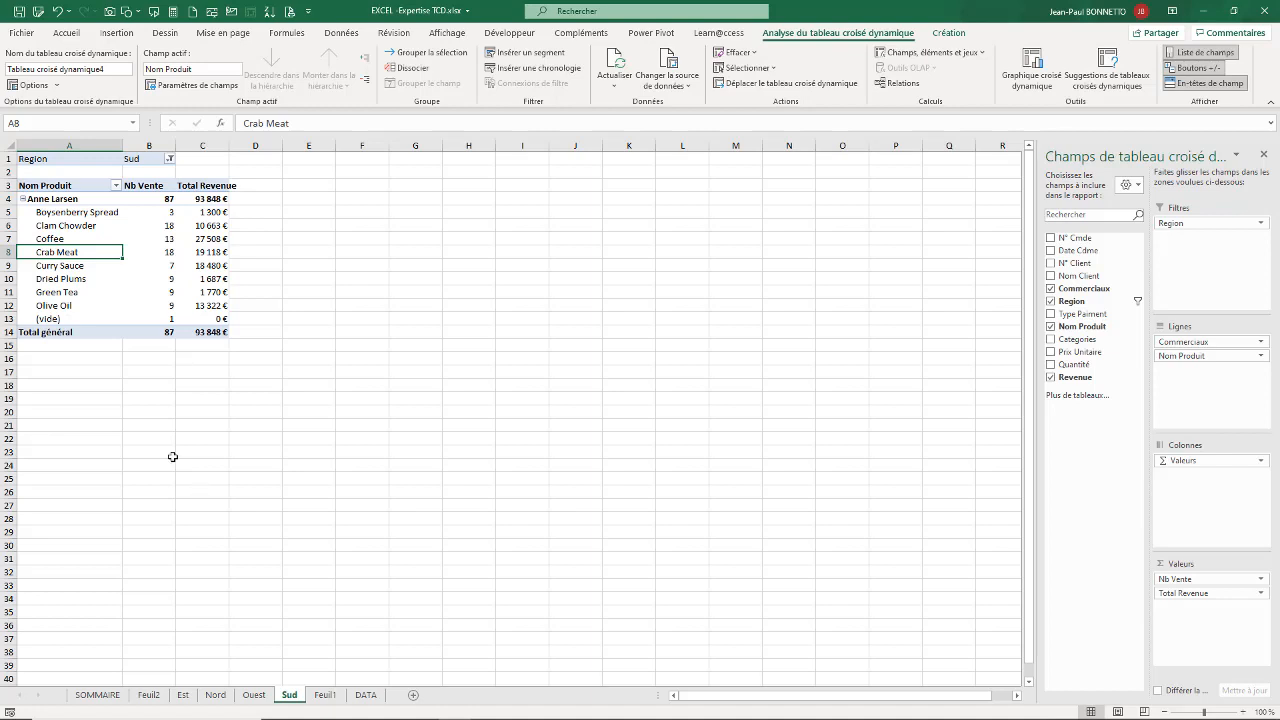
pyautogui.click(81, 247)
pyautogui.moveTo(186, 237); pyautogui.dragTo(145, 239)
pyautogui.click(51, 265)
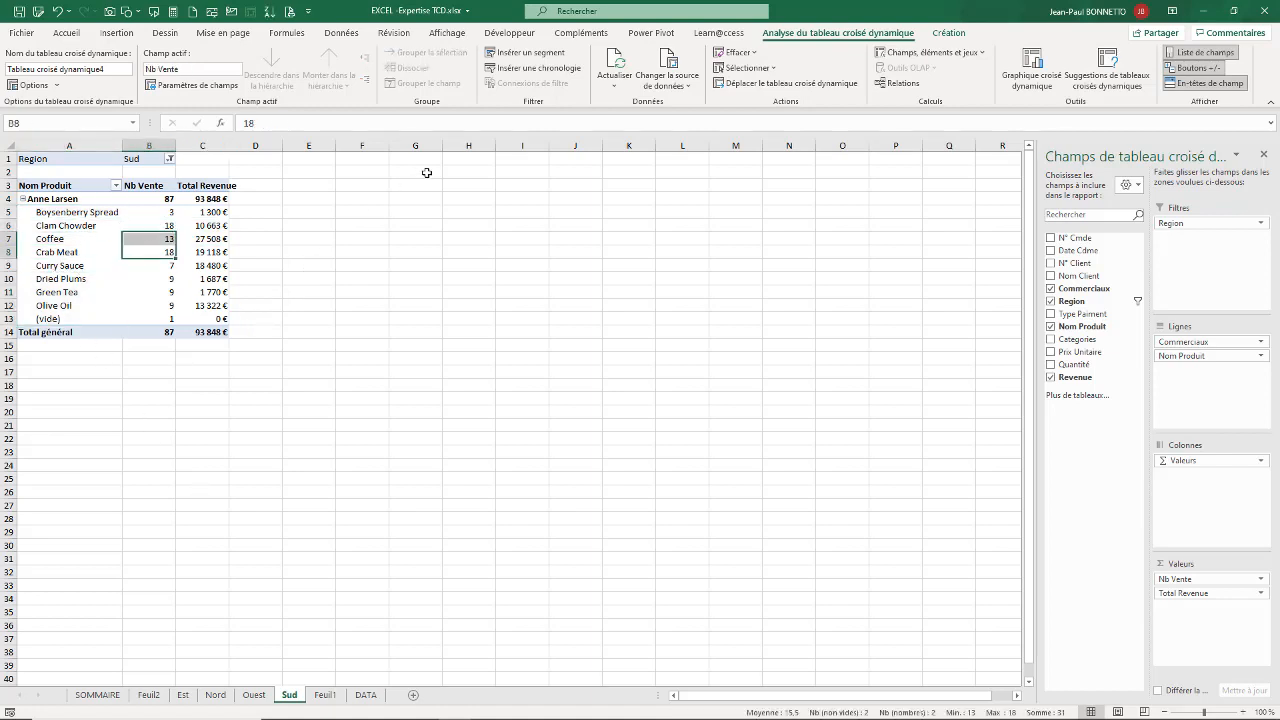
# Examine the product names and their sales counts and revenues in the Sud pivot table
pyautogui.click(434, 187)
pyautogui.click(100, 240)
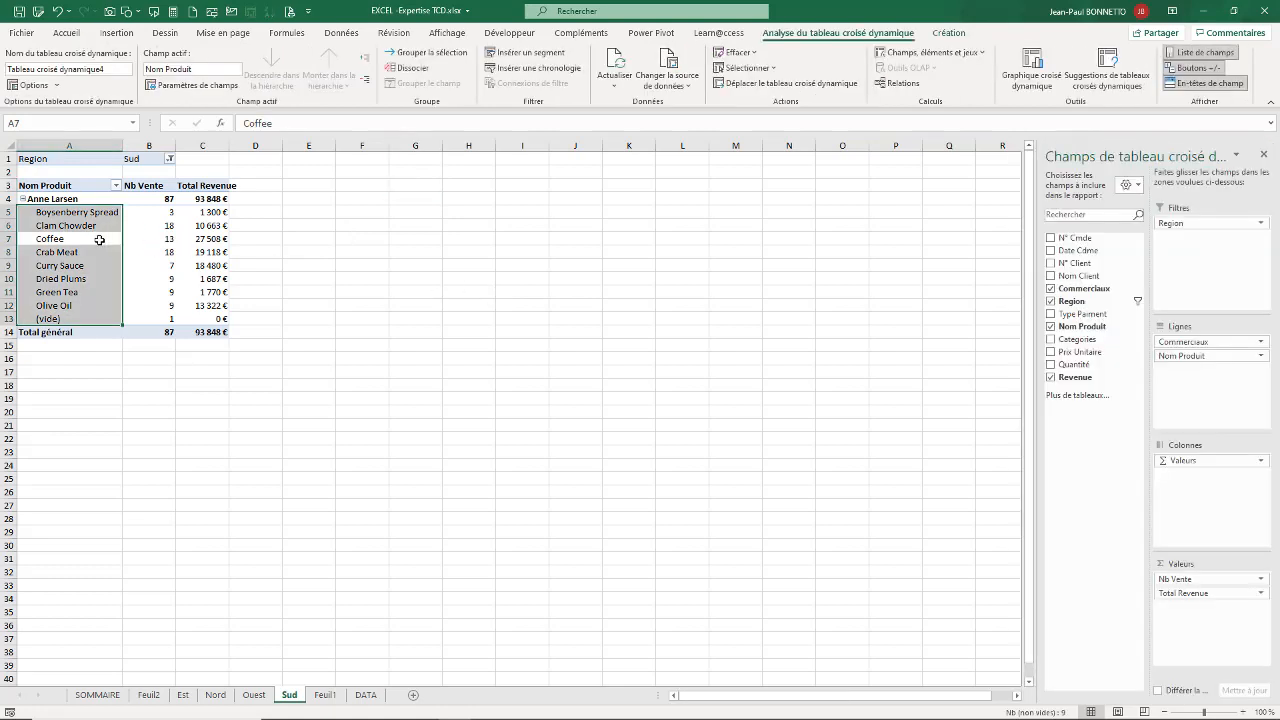
pyautogui.click(159, 230)
pyautogui.click(70, 248)
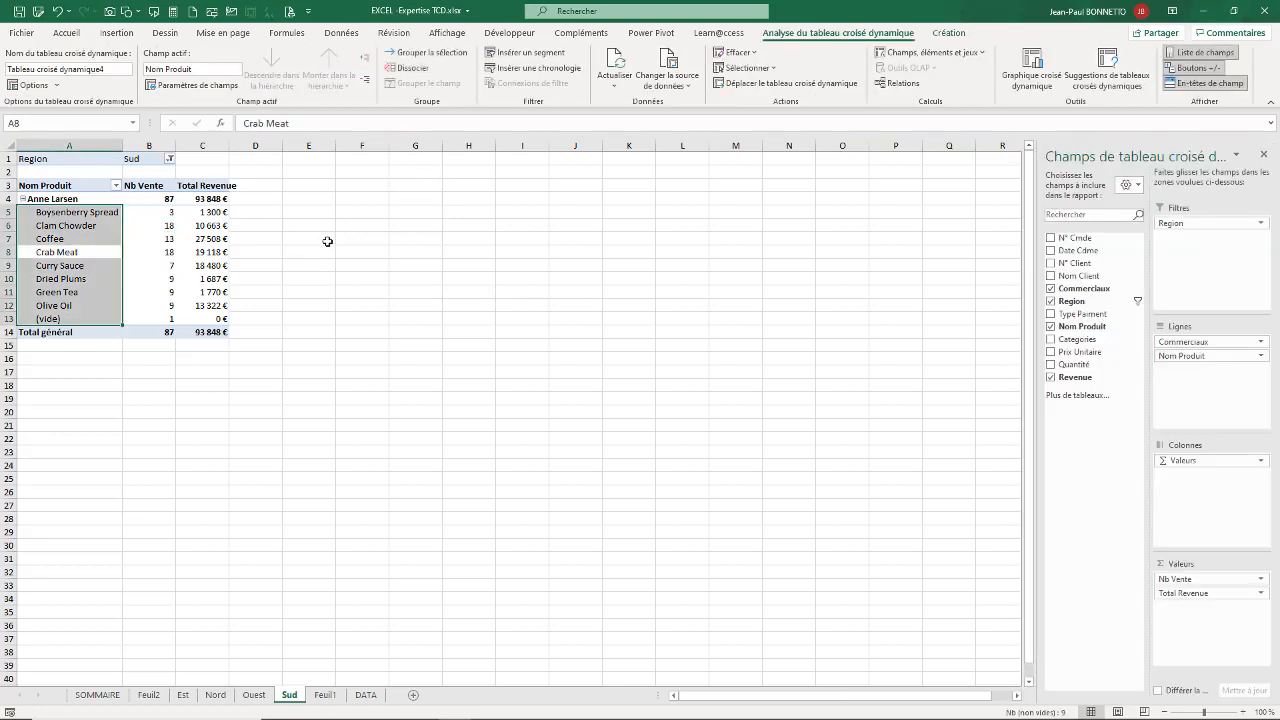
pyautogui.click(148, 228)
pyautogui.click(203, 228)
pyautogui.moveTo(78, 243); pyautogui.dragTo(92, 252)
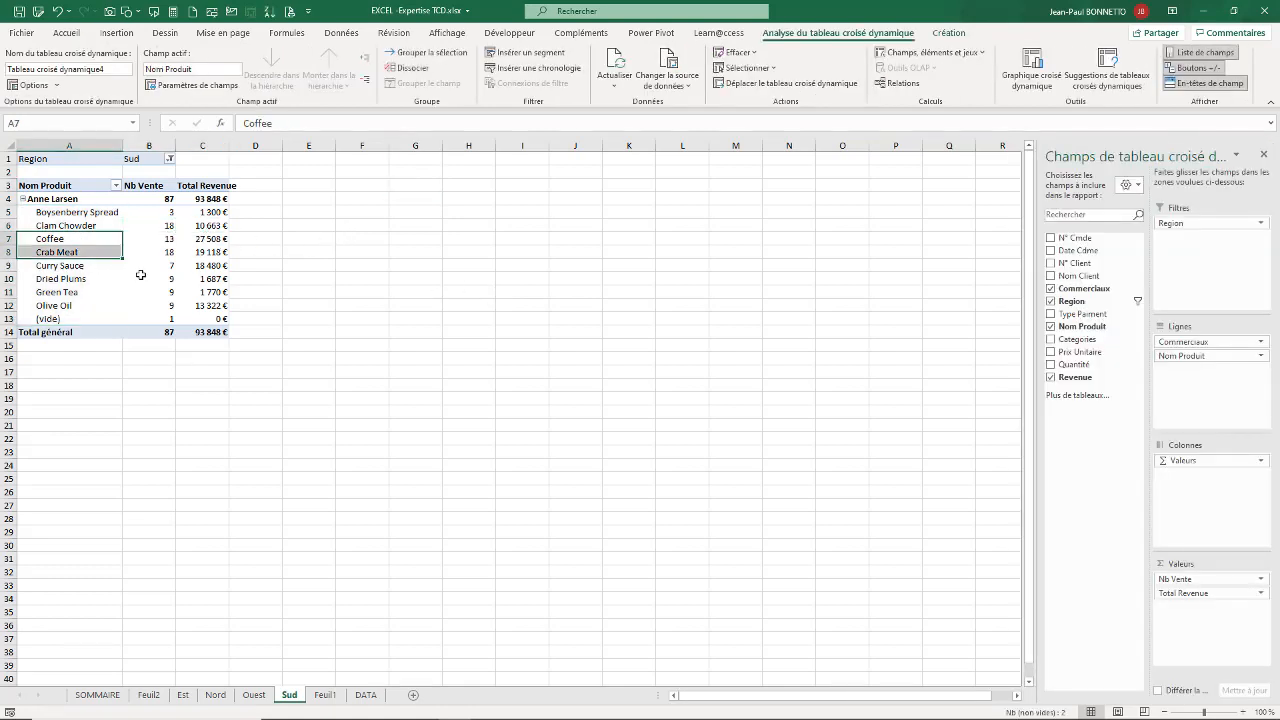
pyautogui.click(83, 250)
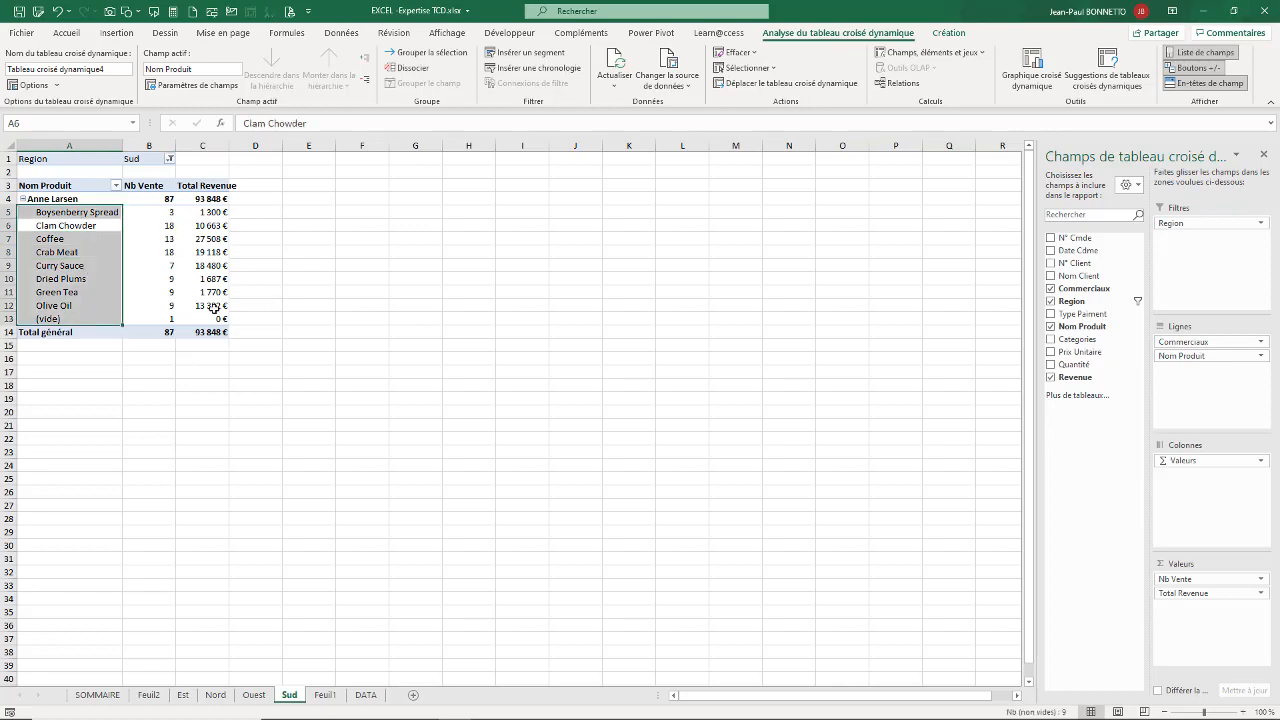
# Copy the pivot table with data bars from Feuil1 and paste it at A1 of a new sheet
pyautogui.click(325, 695)
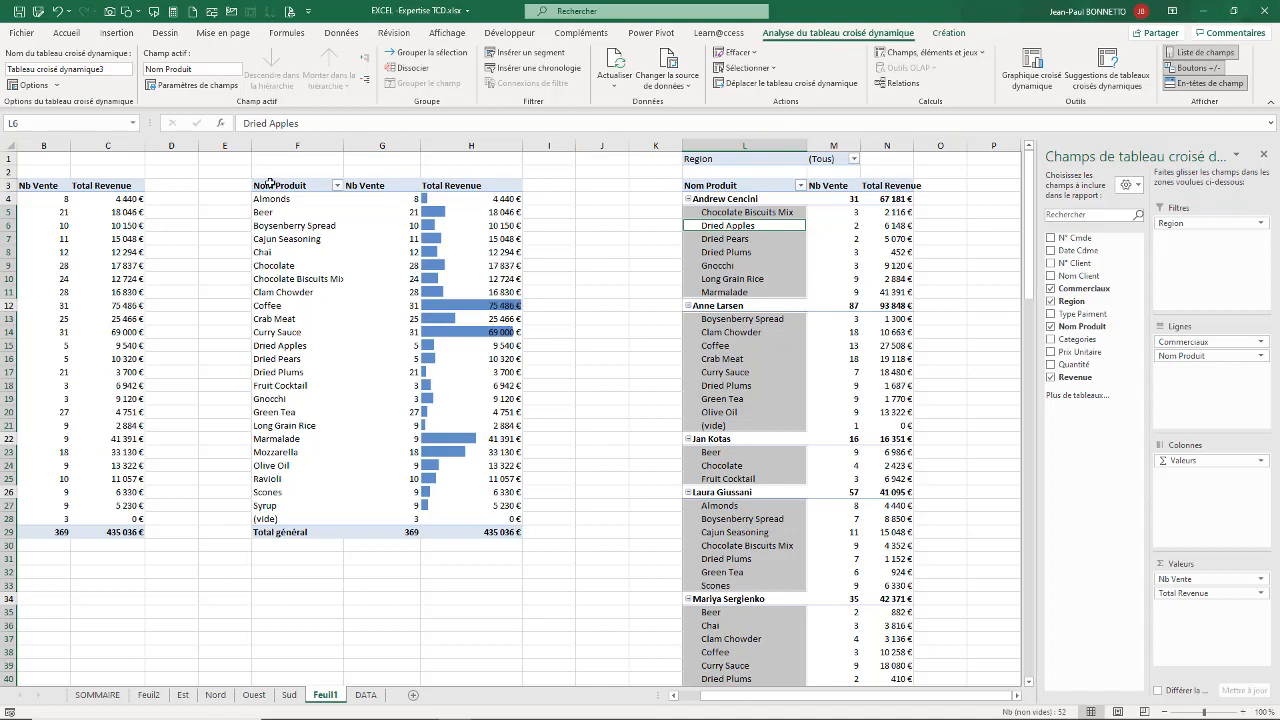
pyautogui.moveTo(270, 183); pyautogui.dragTo(466, 532)
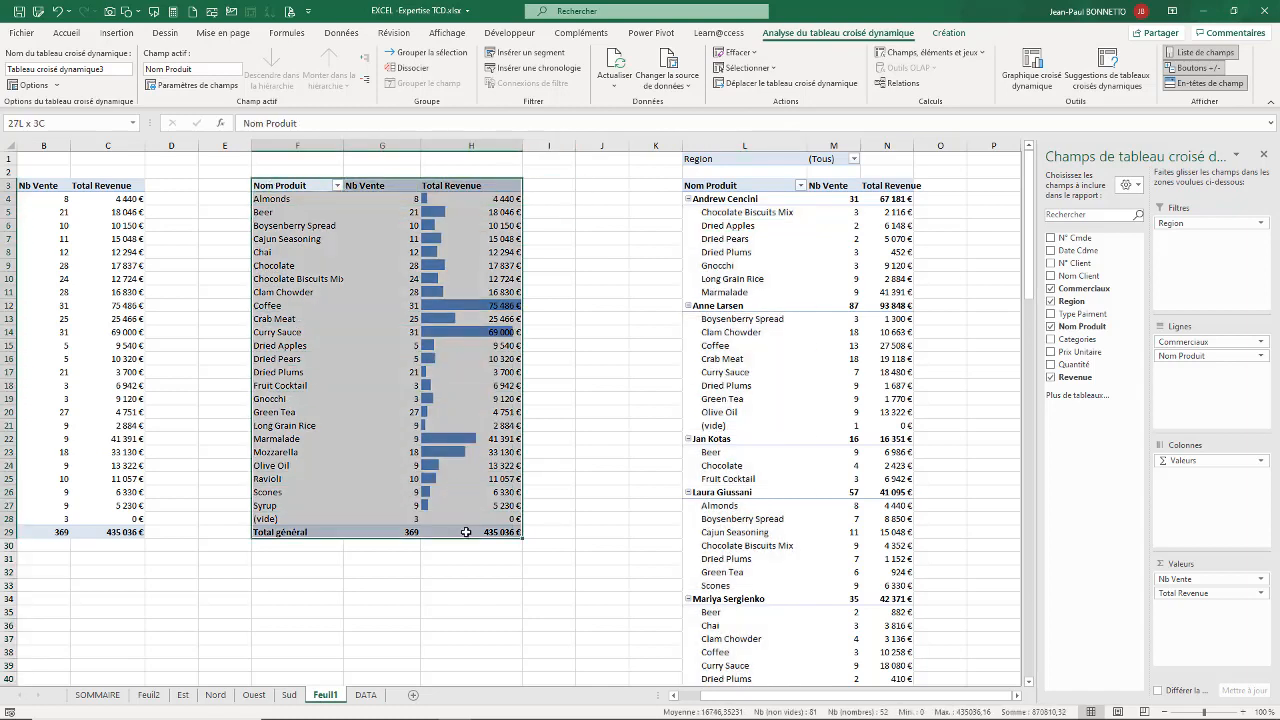
pyautogui.hotkey('ctrl', 'c')
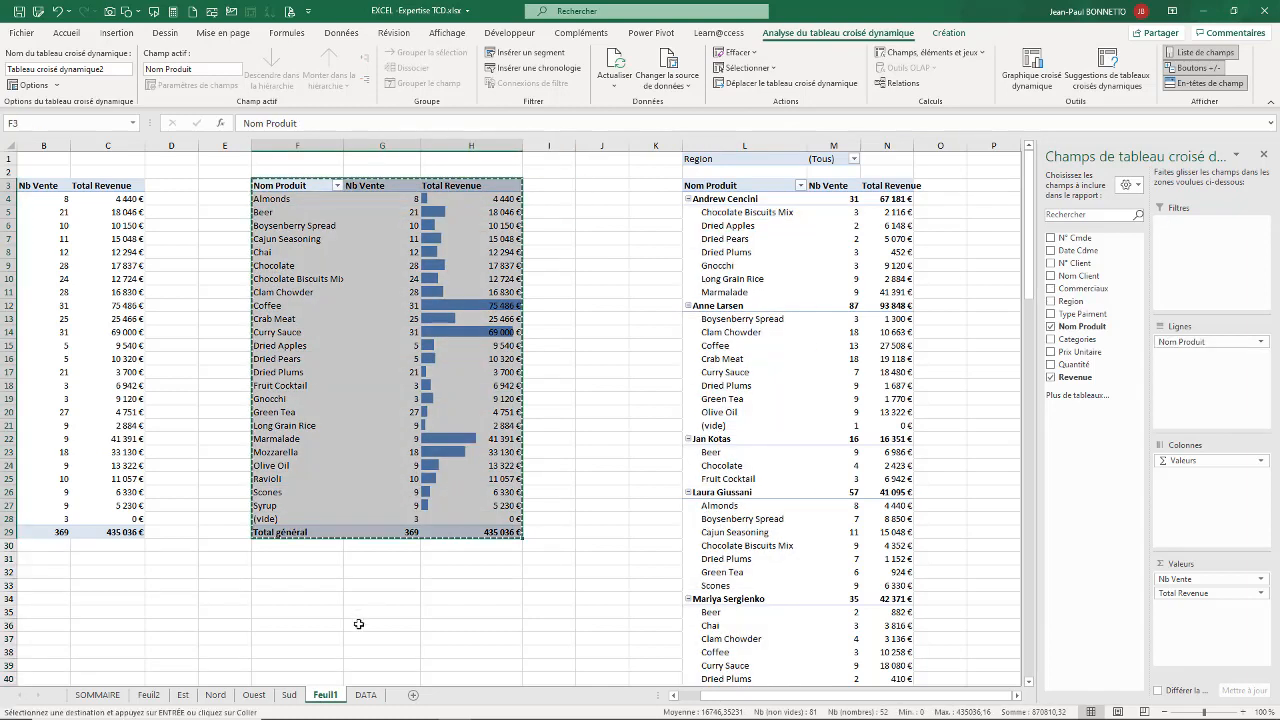
pyautogui.click(413, 695)
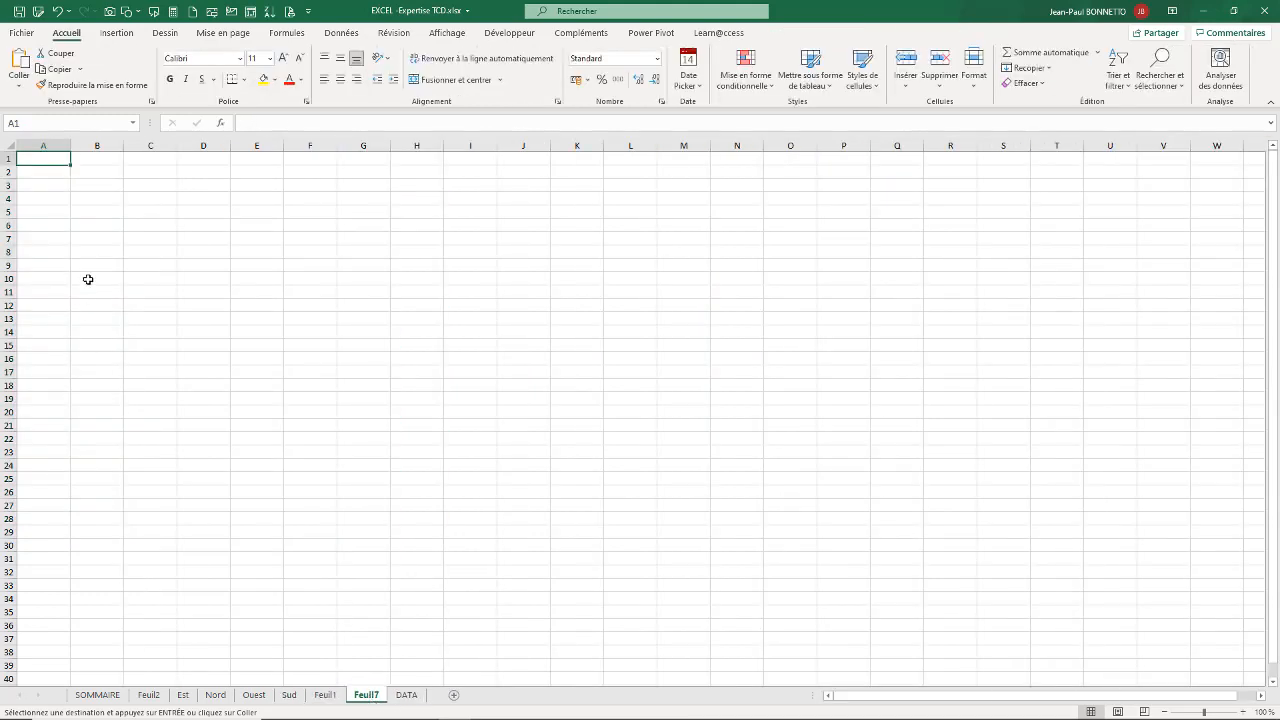
pyautogui.hotkey('ctrl', 'v')
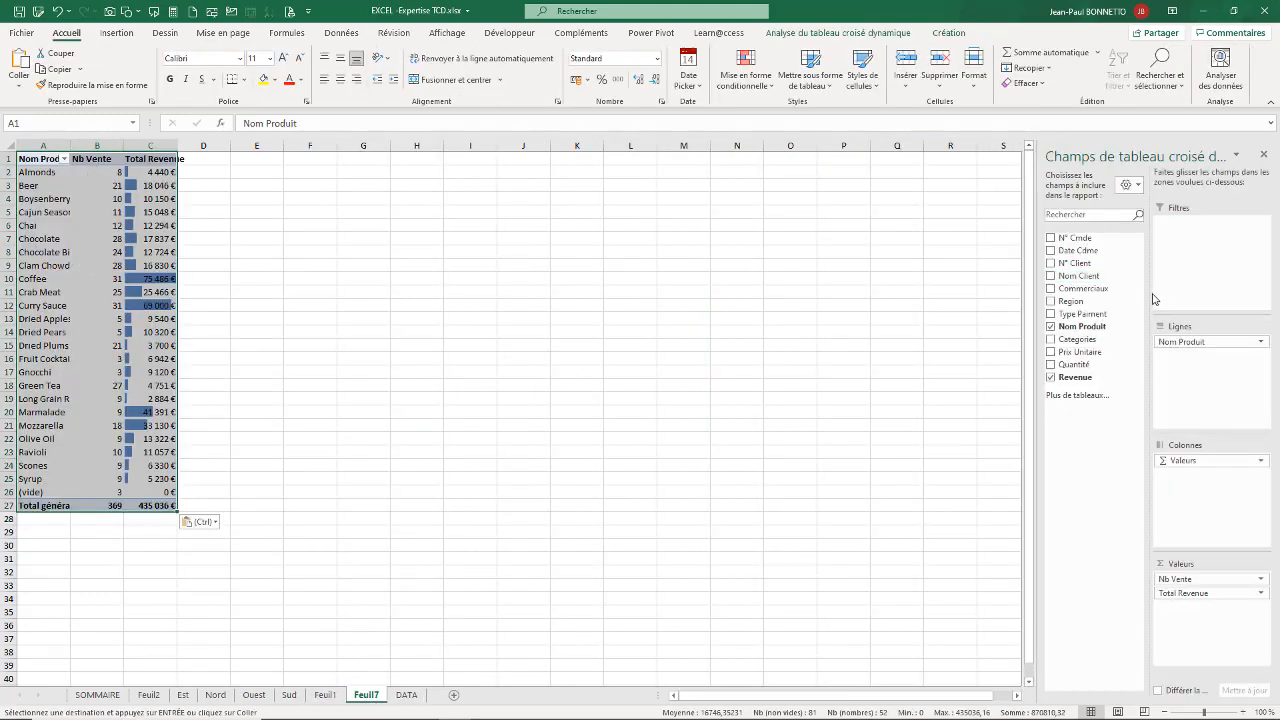
# Replace Nom Produit with Date Cdme in the rows of the copied pivot table and widen its columns
pyautogui.moveTo(1078, 250); pyautogui.dragTo(1203, 366)
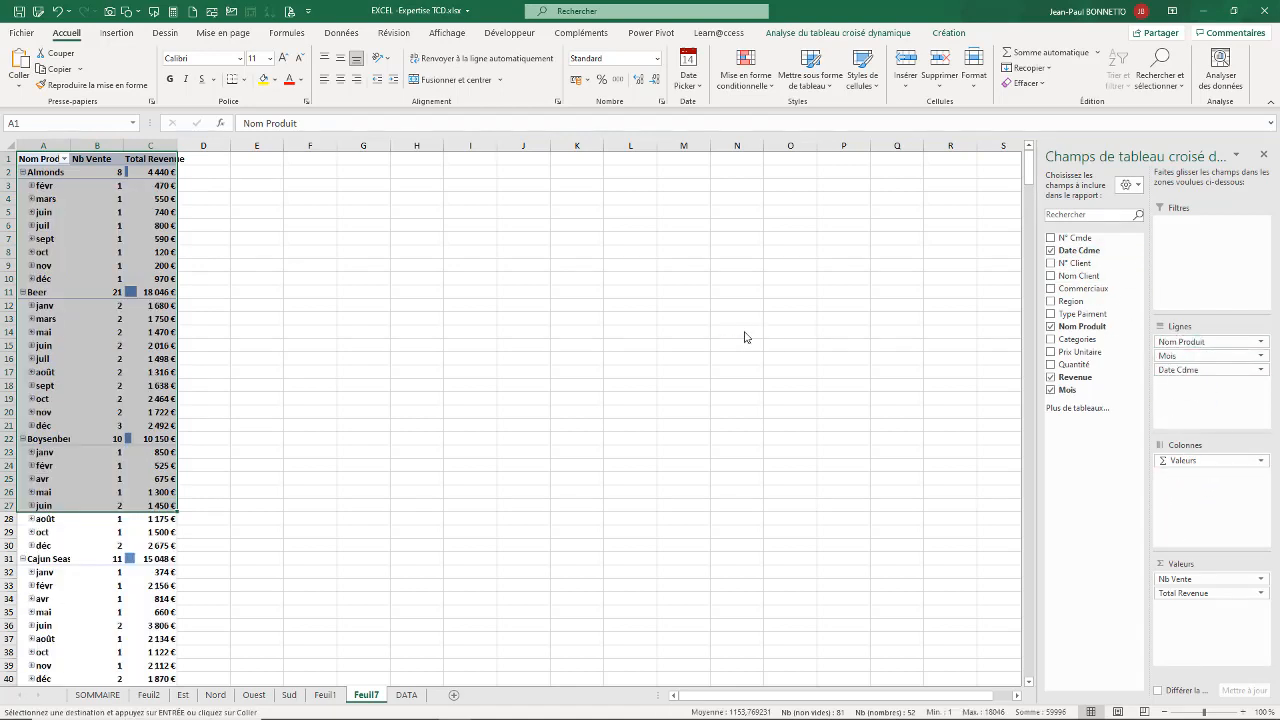
pyautogui.moveTo(745, 337); pyautogui.dragTo(648, 388)
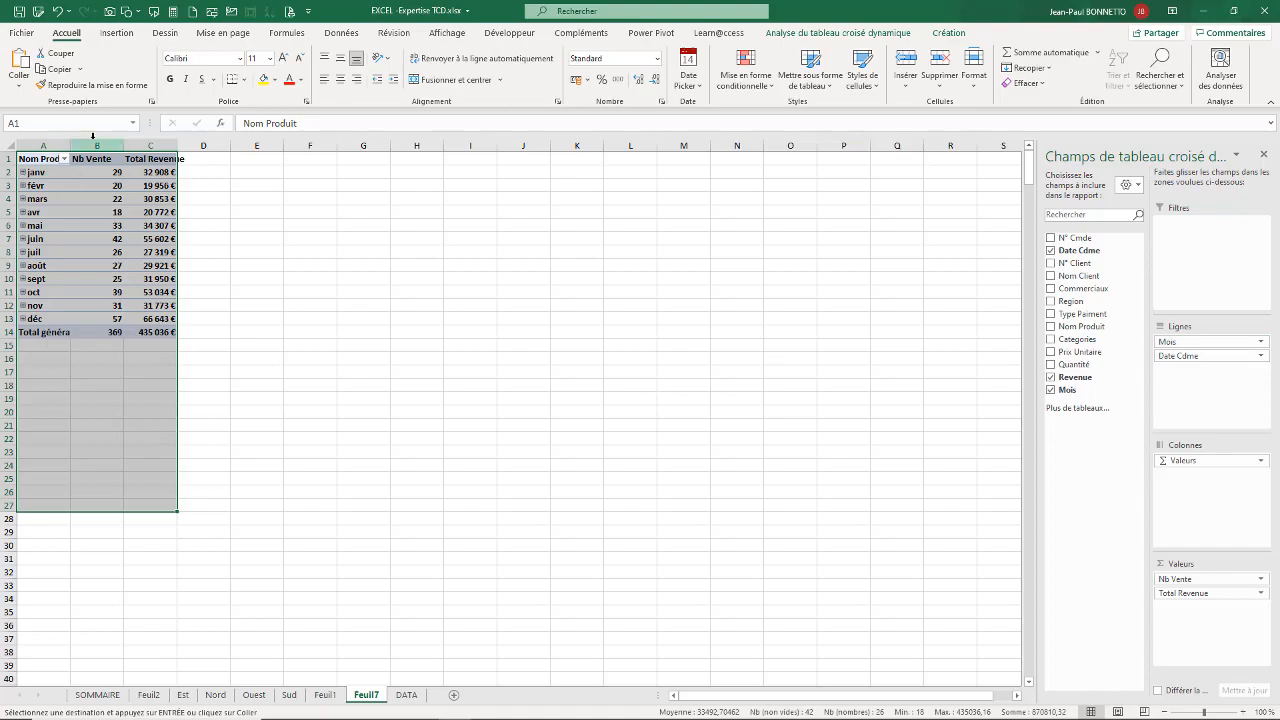
pyautogui.moveTo(70, 146); pyautogui.dragTo(263, 146)
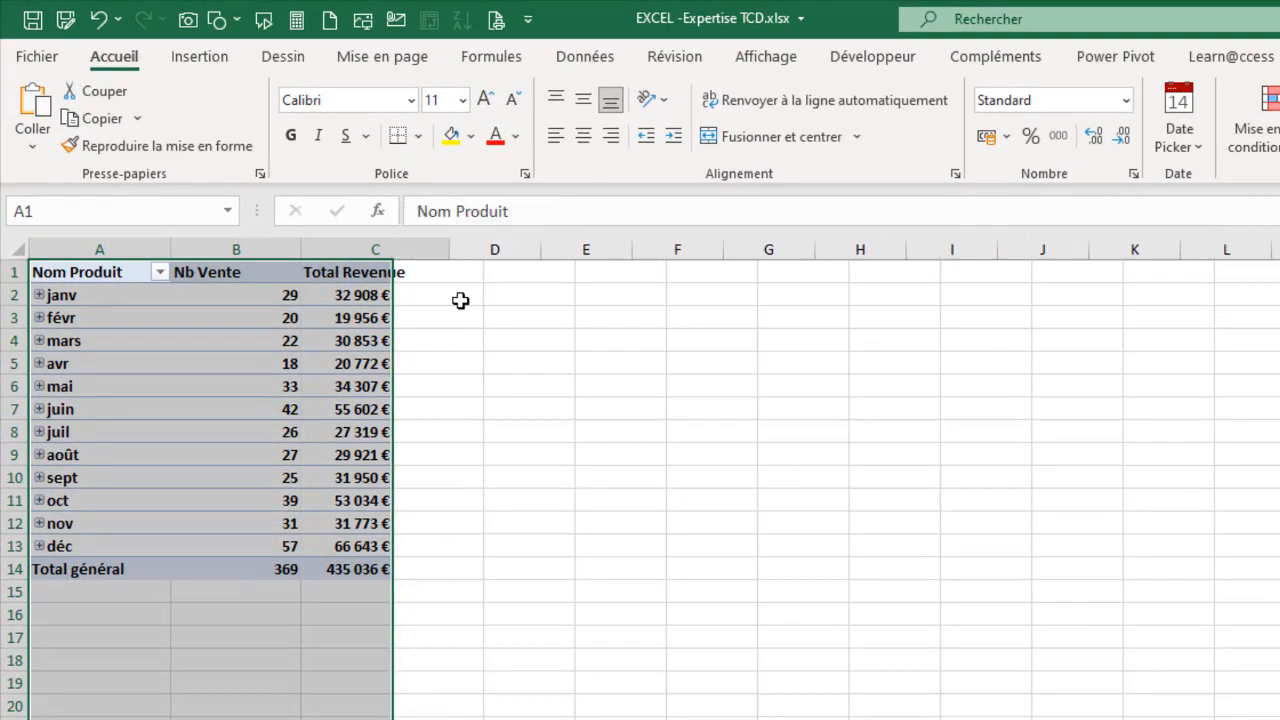
pyautogui.click(472, 428)
pyautogui.moveTo(376, 388); pyautogui.dragTo(385, 411)
pyautogui.click(143, 377)
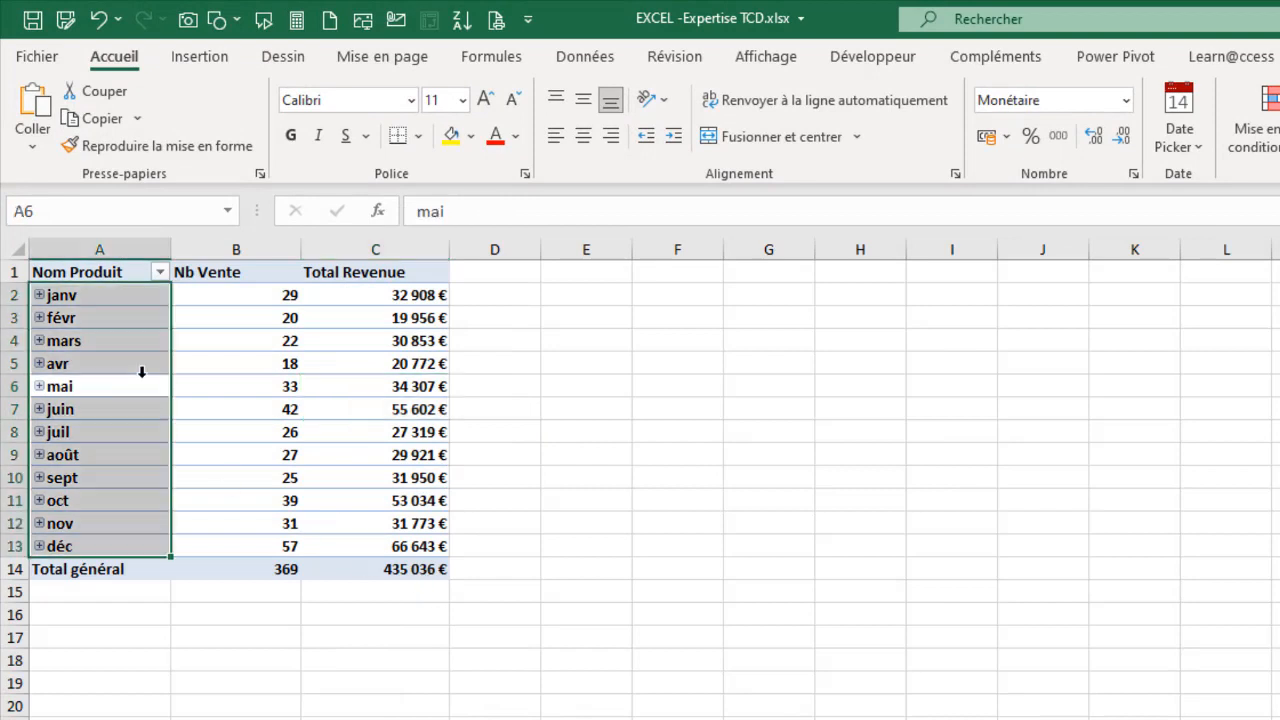
pyautogui.click(256, 381)
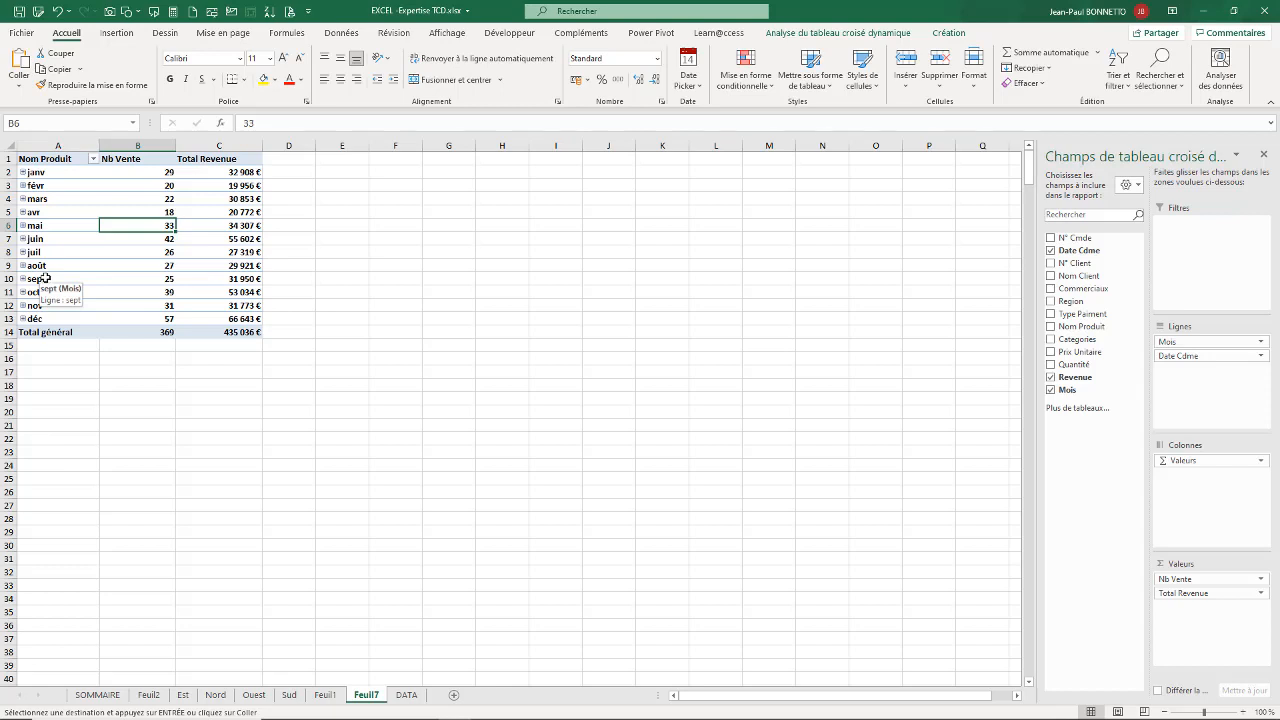
# Remove the Mois field from the pivot rows and look through the list of individual order dates
pyautogui.click(1224, 344)
pyautogui.click(1198, 346)
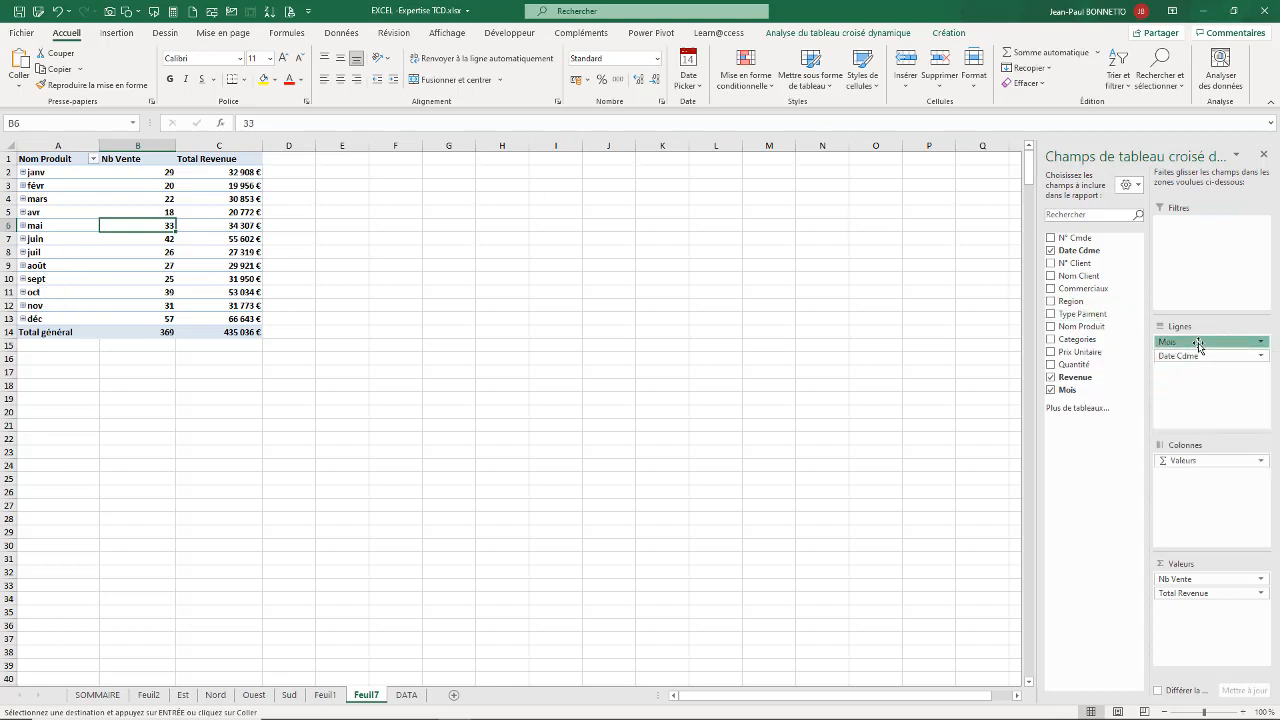
pyautogui.click(1201, 356)
pyautogui.click(1202, 344)
pyautogui.moveTo(1203, 344); pyautogui.dragTo(866, 343)
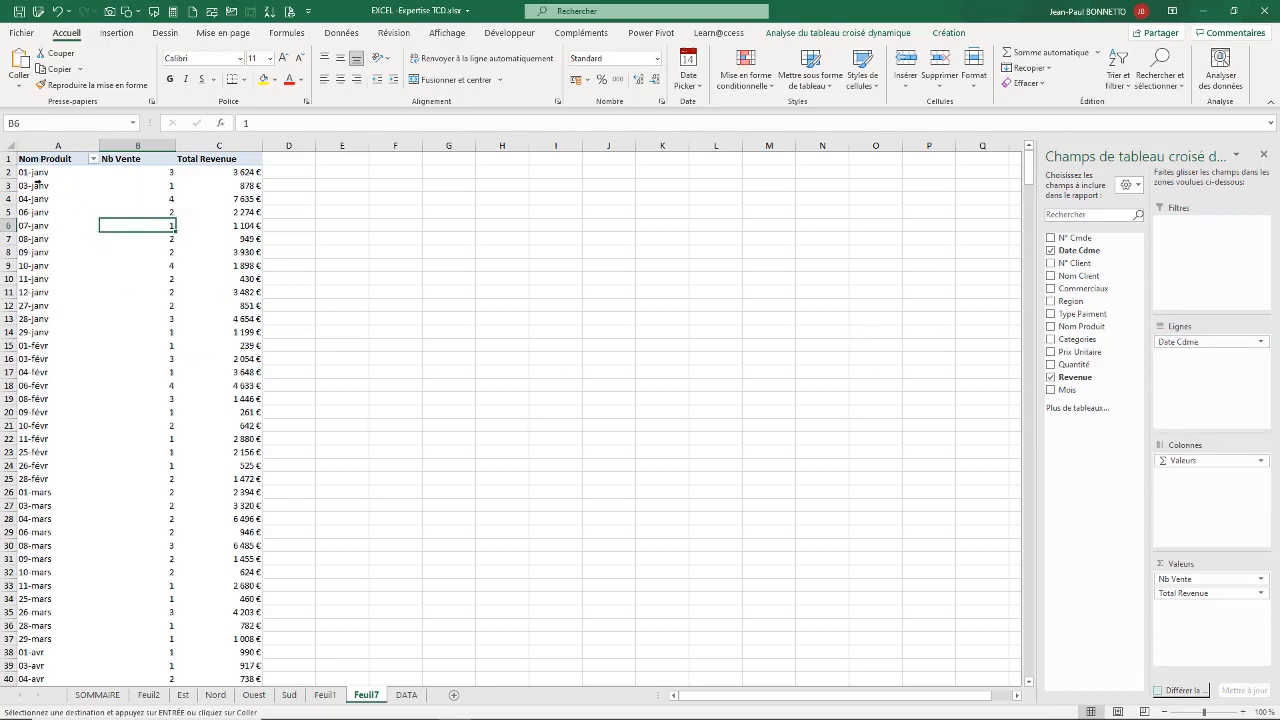
pyautogui.scroll(-20, 58, 467)
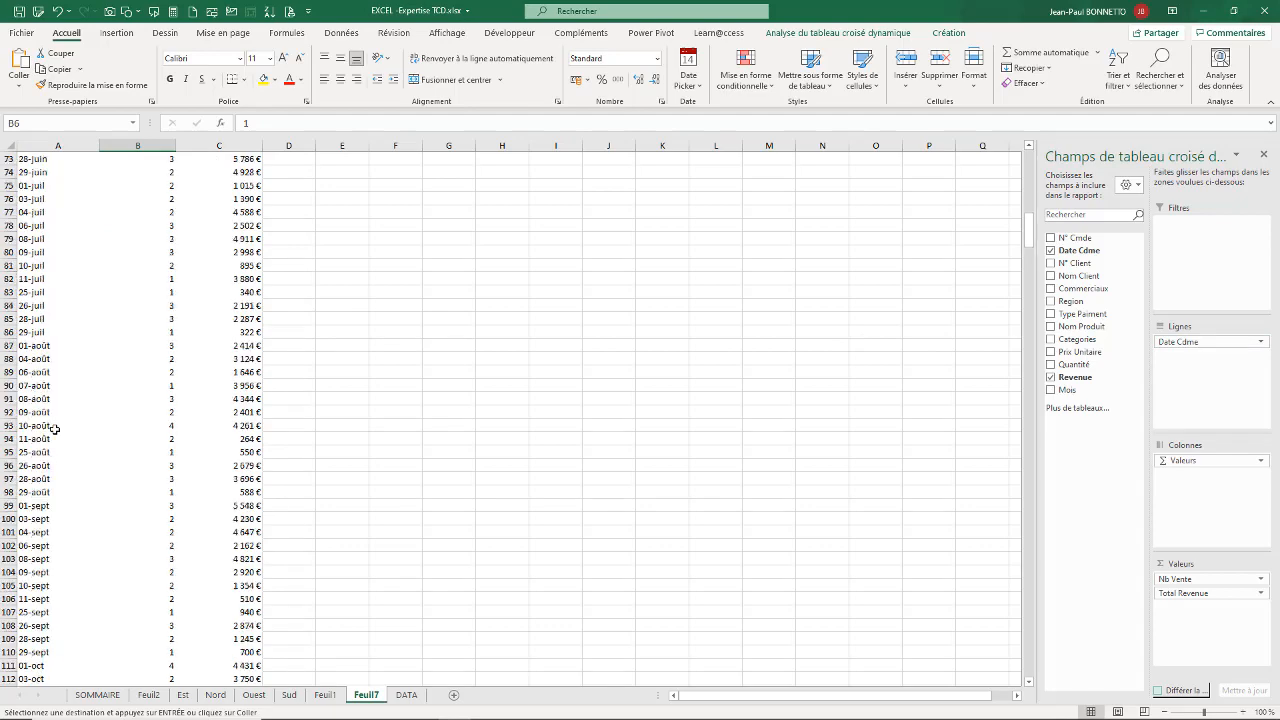
pyautogui.scroll(20, 55, 425)
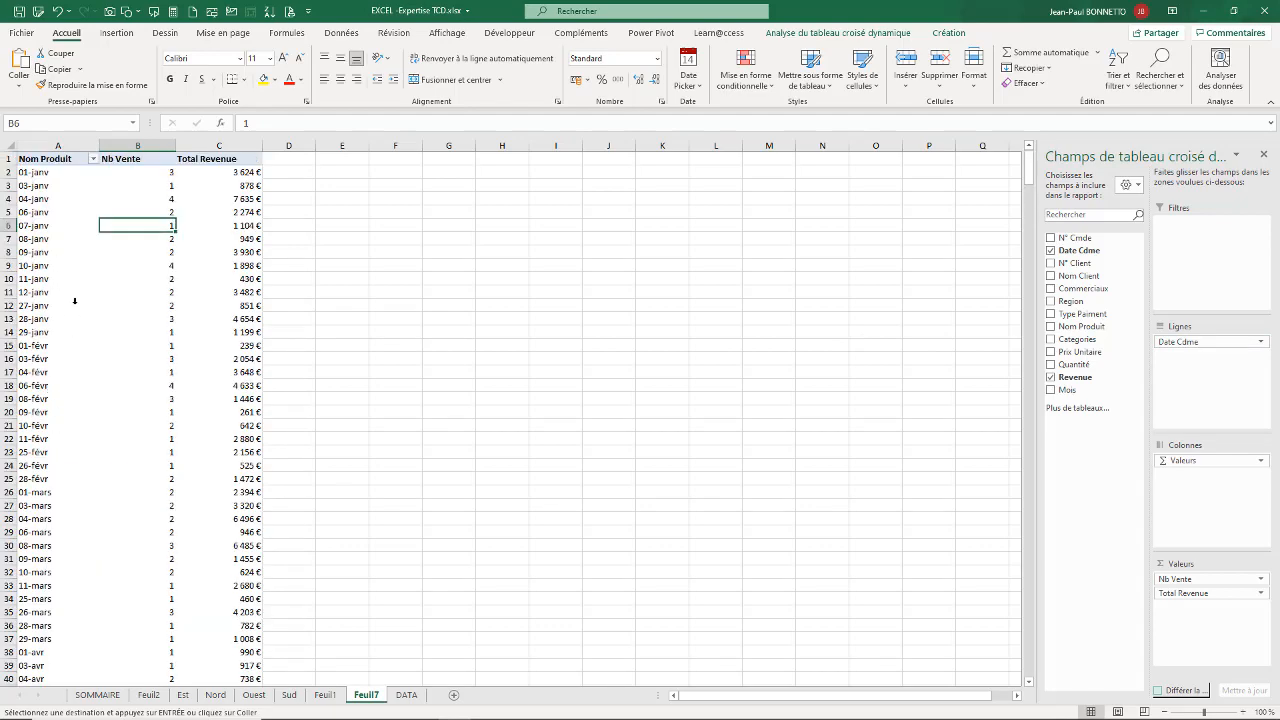
# Group the Date Cdme rows by Jours only, in 15-day intervals, and widen the column holding the date ranges
pyautogui.click(48, 213)
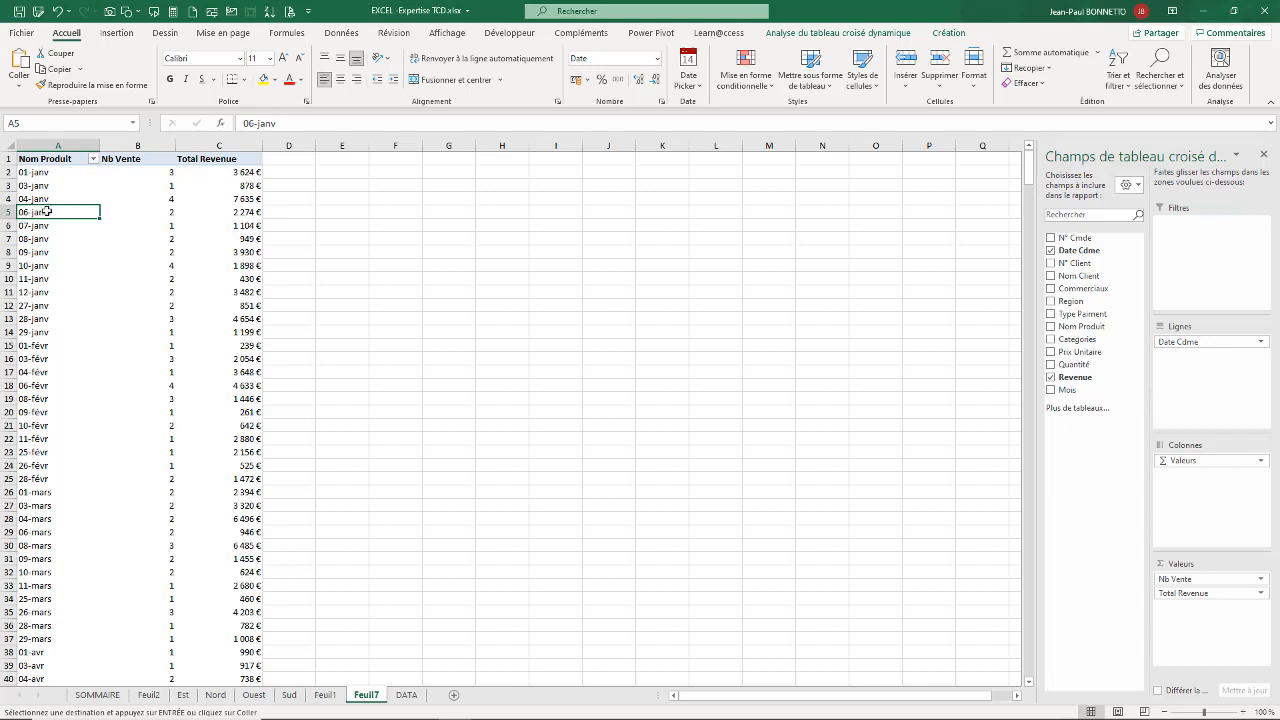
pyautogui.click(48, 283)
pyautogui.rightClick(50, 283)
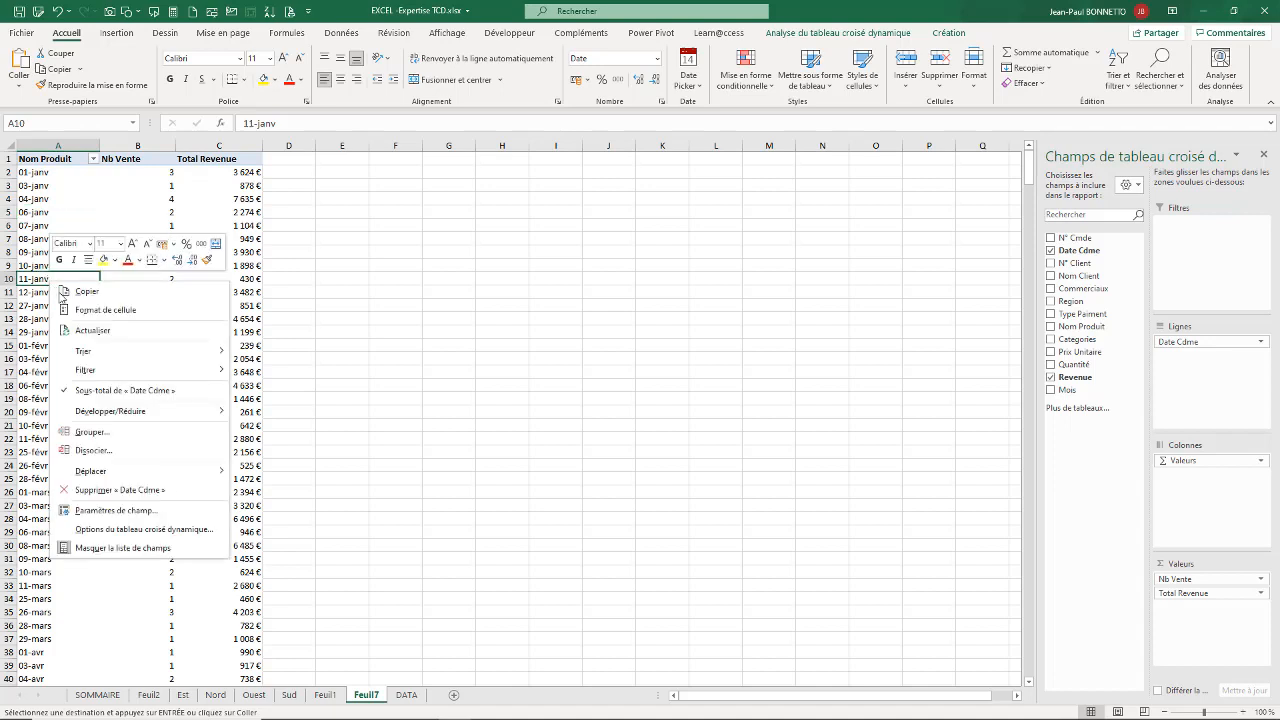
pyautogui.click(91, 432)
pyautogui.moveTo(98, 328); pyautogui.dragTo(441, 213)
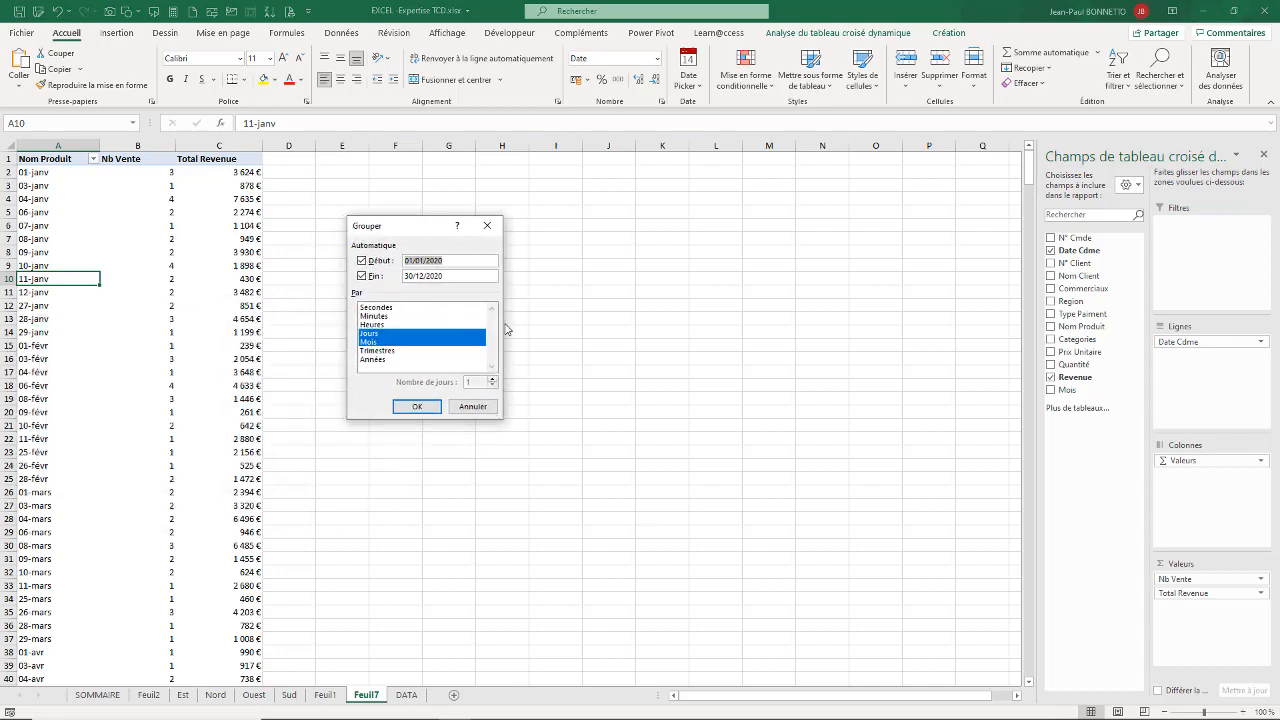
pyautogui.click(375, 334)
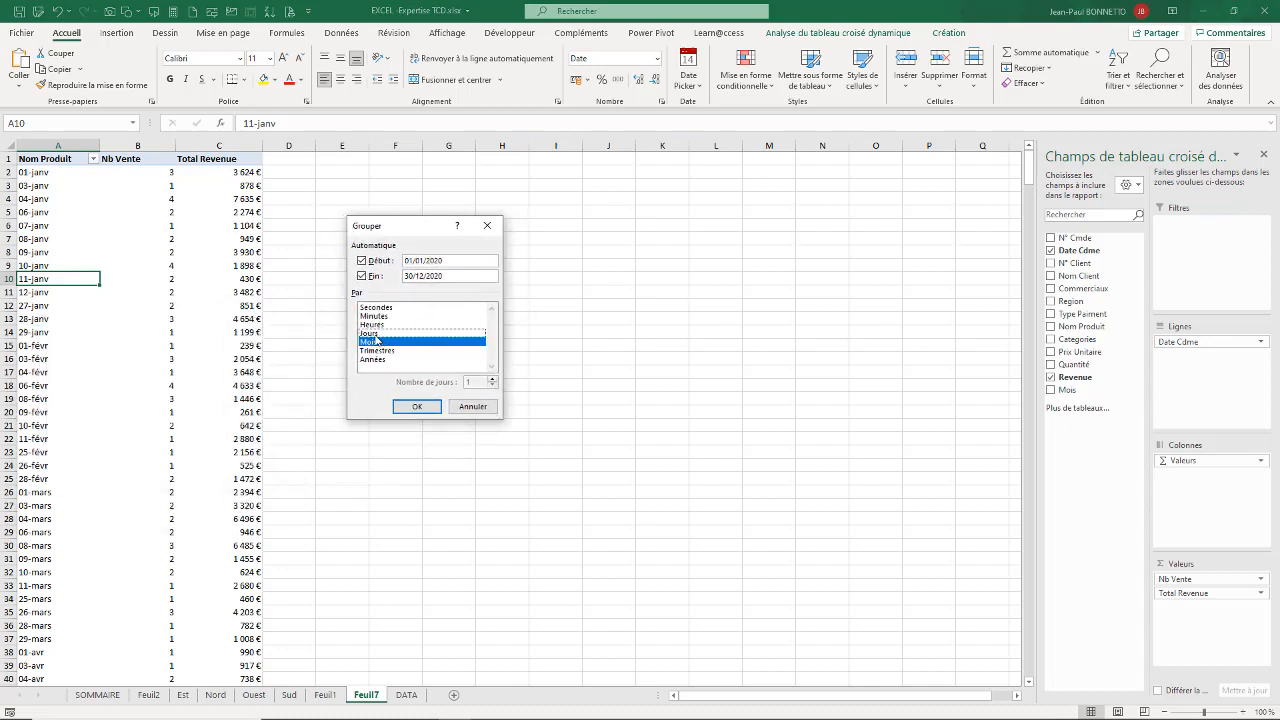
pyautogui.click(375, 334)
pyautogui.click(376, 342)
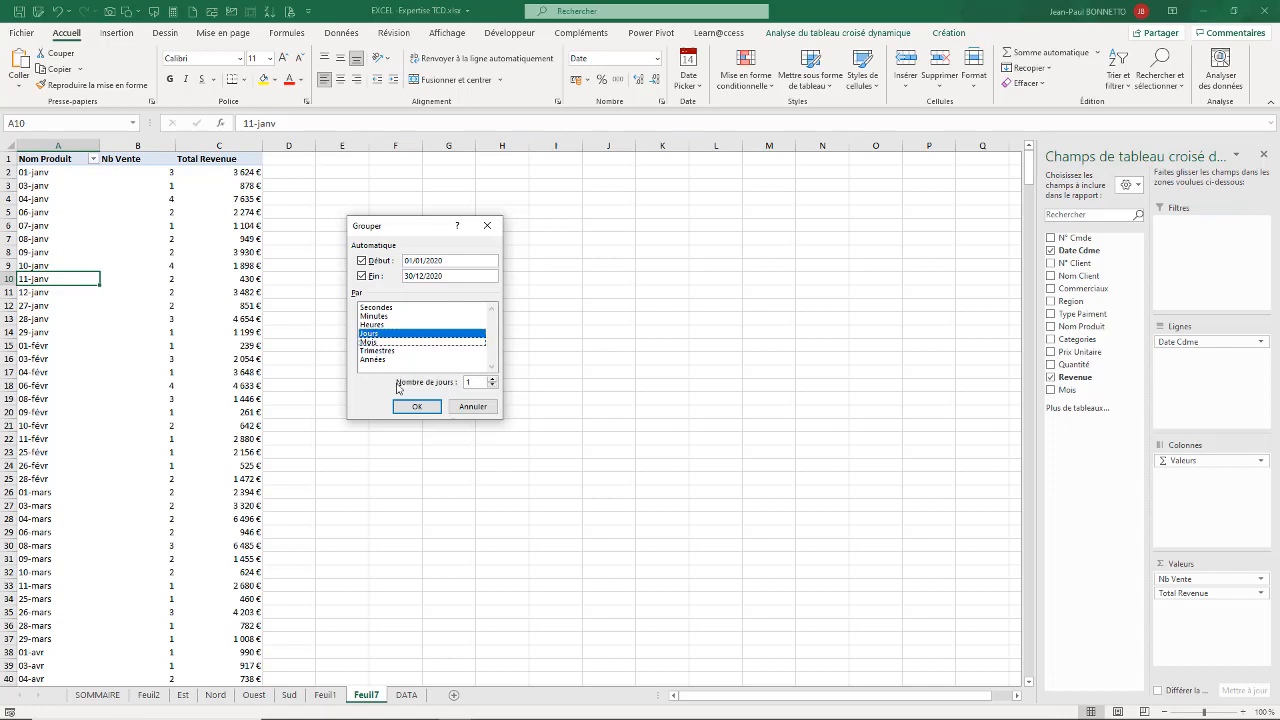
pyautogui.click(479, 381)
pyautogui.click(416, 405)
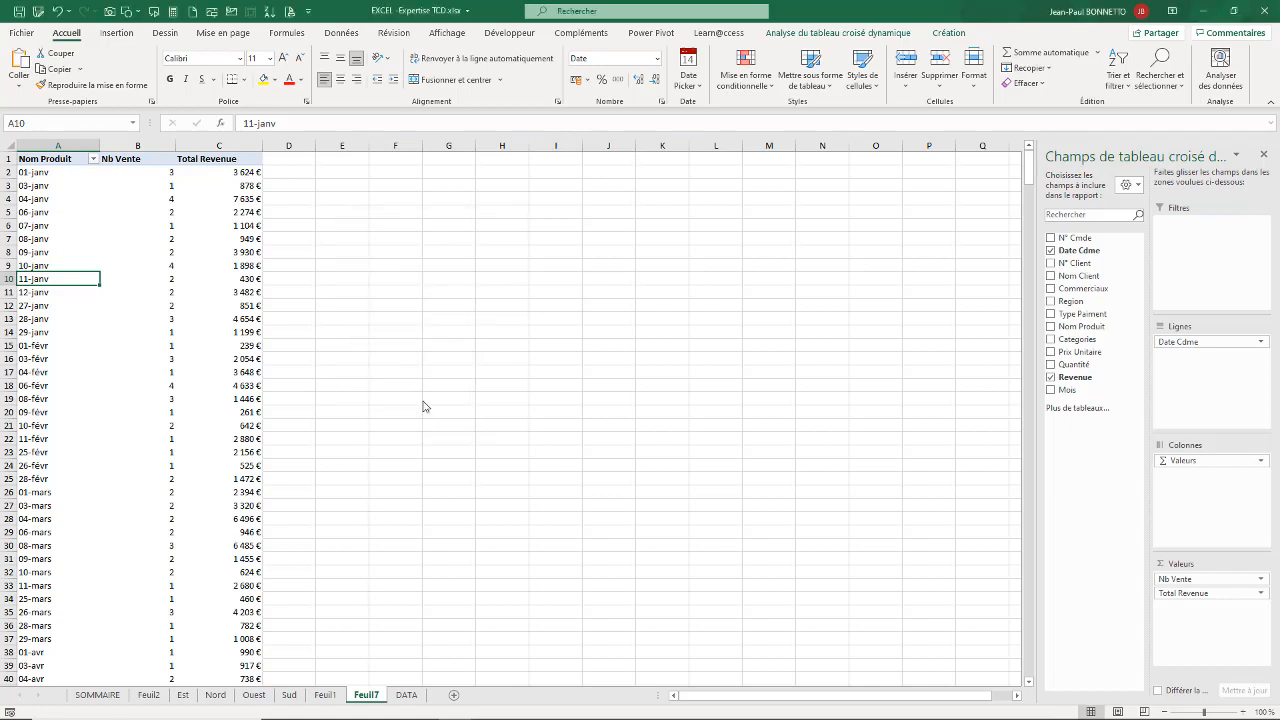
pyautogui.moveTo(99, 145); pyautogui.dragTo(190, 145)
# Examine the sales count and total revenue of the first three 15-day periods
pyautogui.click(22, 172)
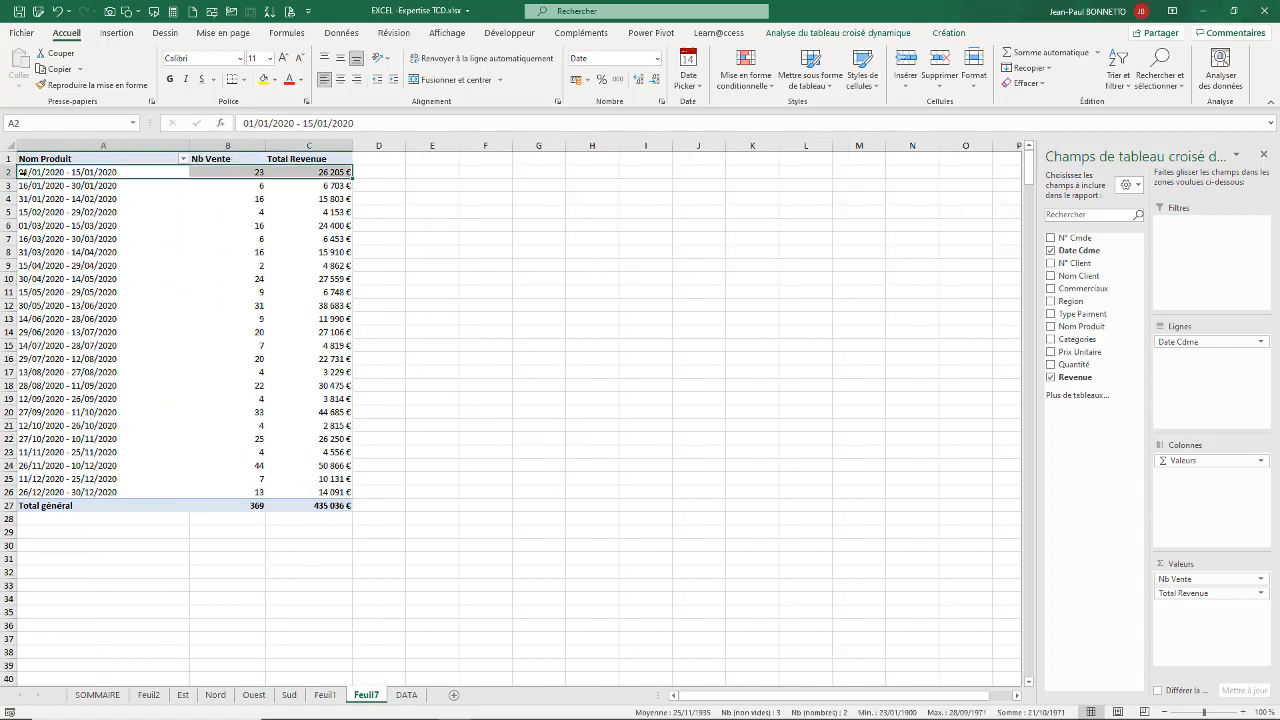
pyautogui.click(98, 162)
pyautogui.click(249, 172)
pyautogui.click(36, 185)
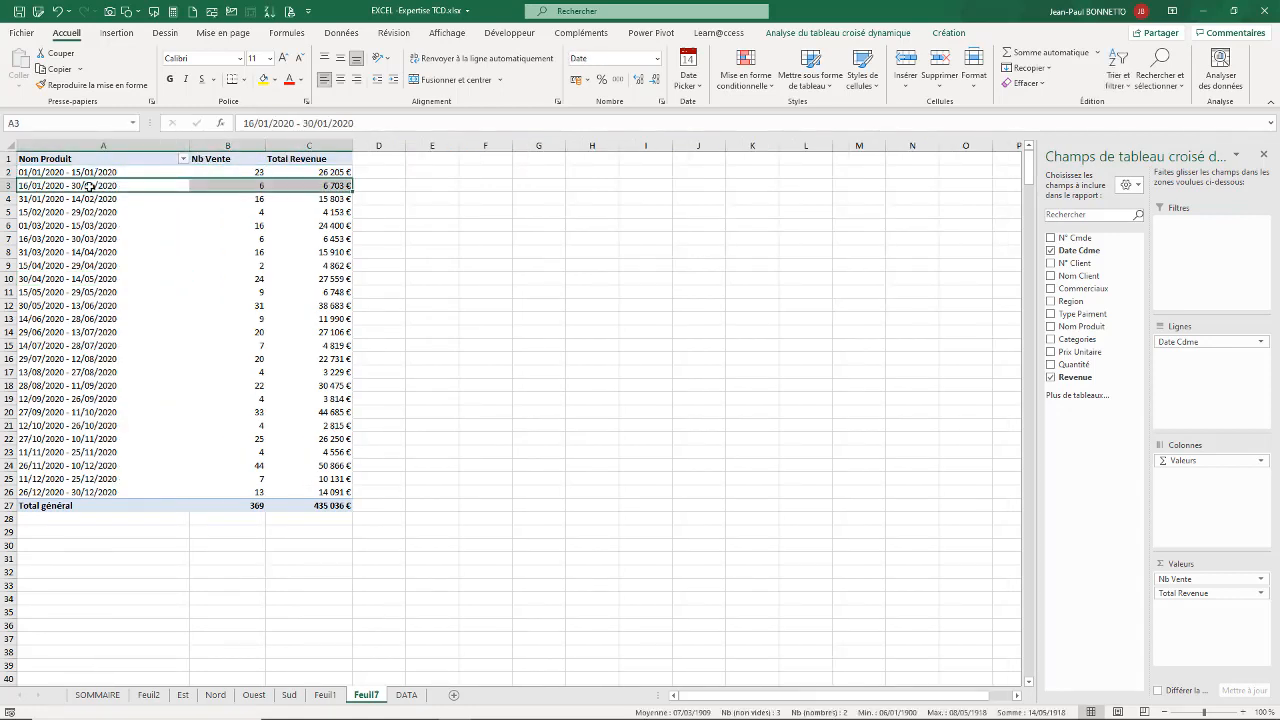
pyautogui.click(90, 186)
pyautogui.moveTo(277, 187); pyautogui.dragTo(250, 187)
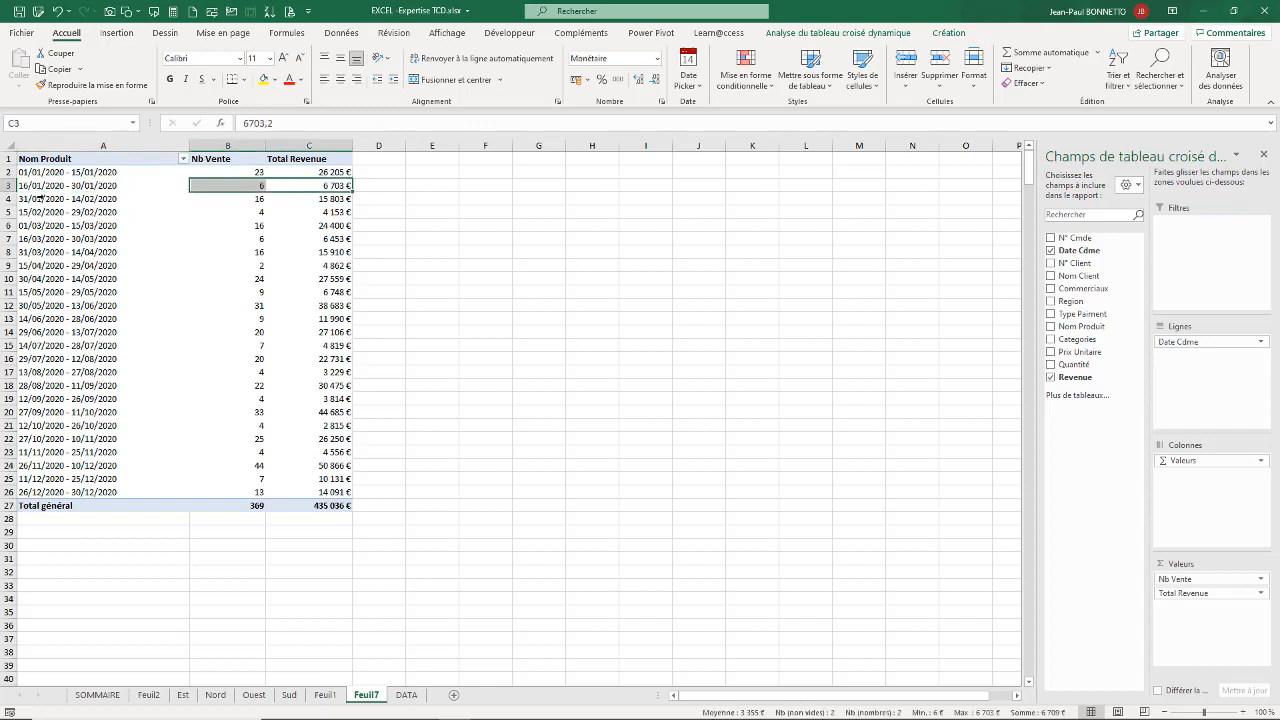
pyautogui.click(37, 198)
pyautogui.click(270, 199)
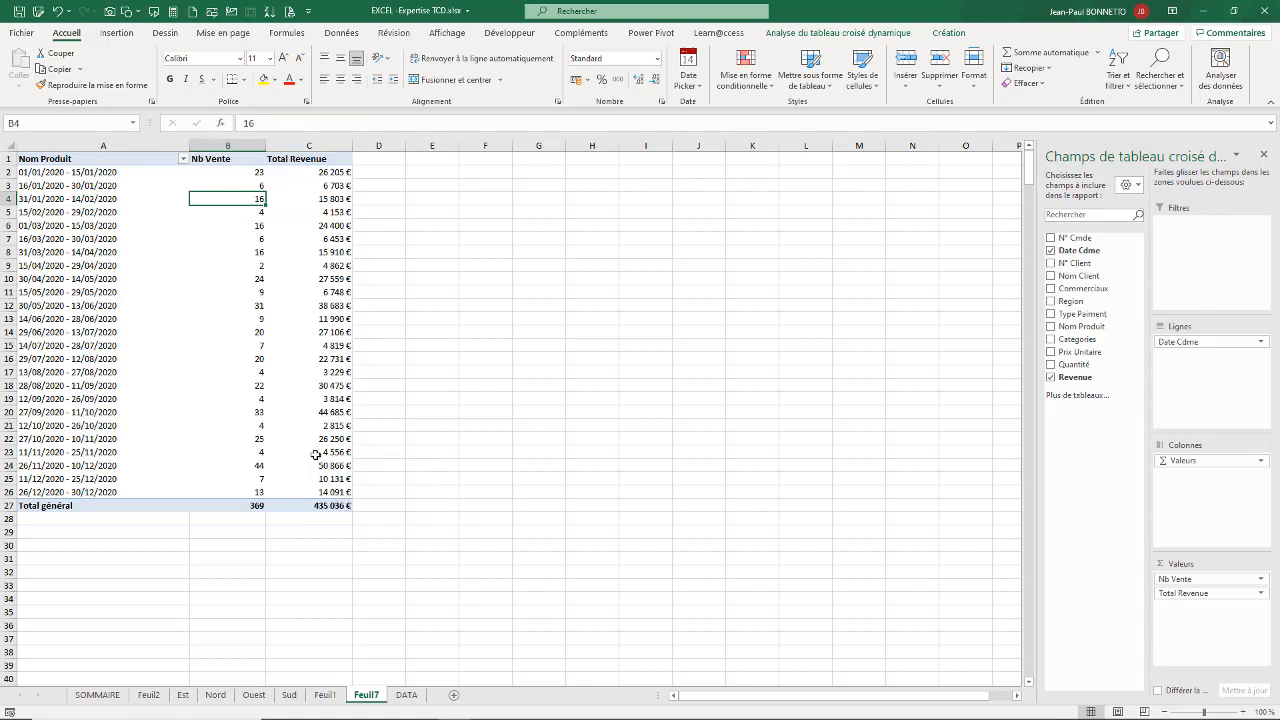
# Narrow the date range column of the Feuil7 pivot table to suit its contents and deselect the table
pyautogui.moveTo(193, 145); pyautogui.dragTo(137, 190)
pyautogui.click(158, 265)
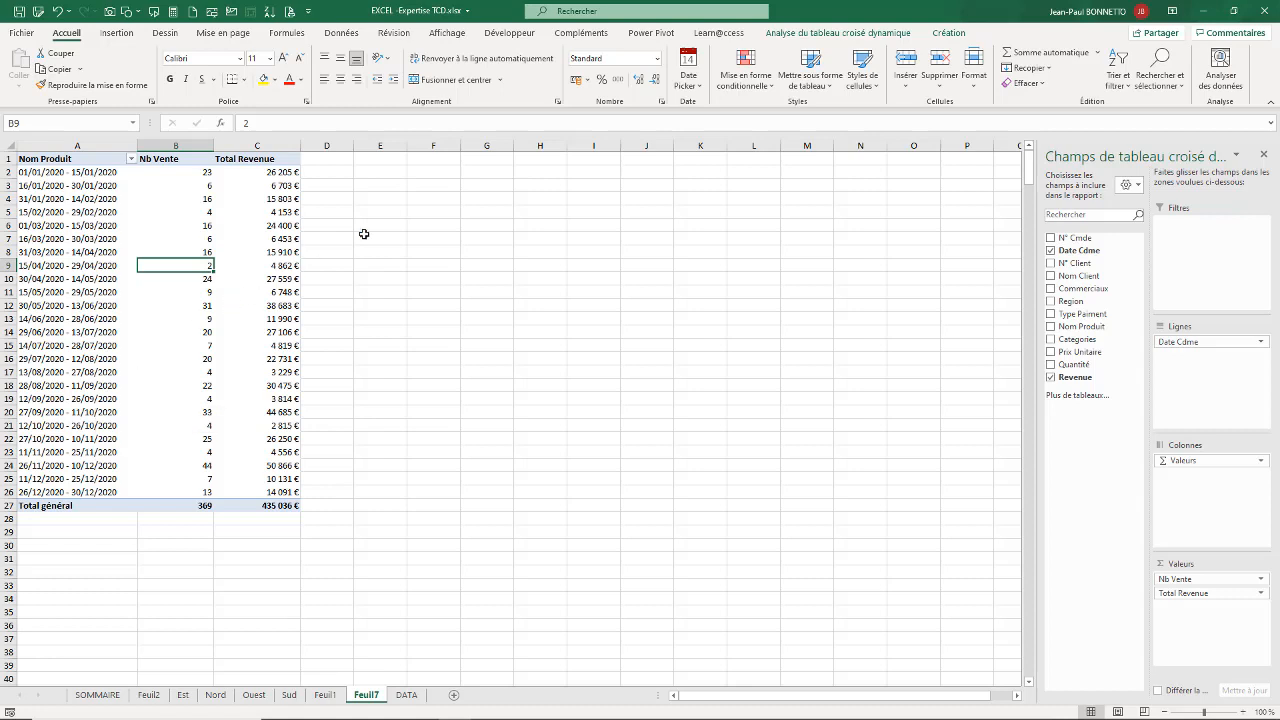
pyautogui.click(466, 193)
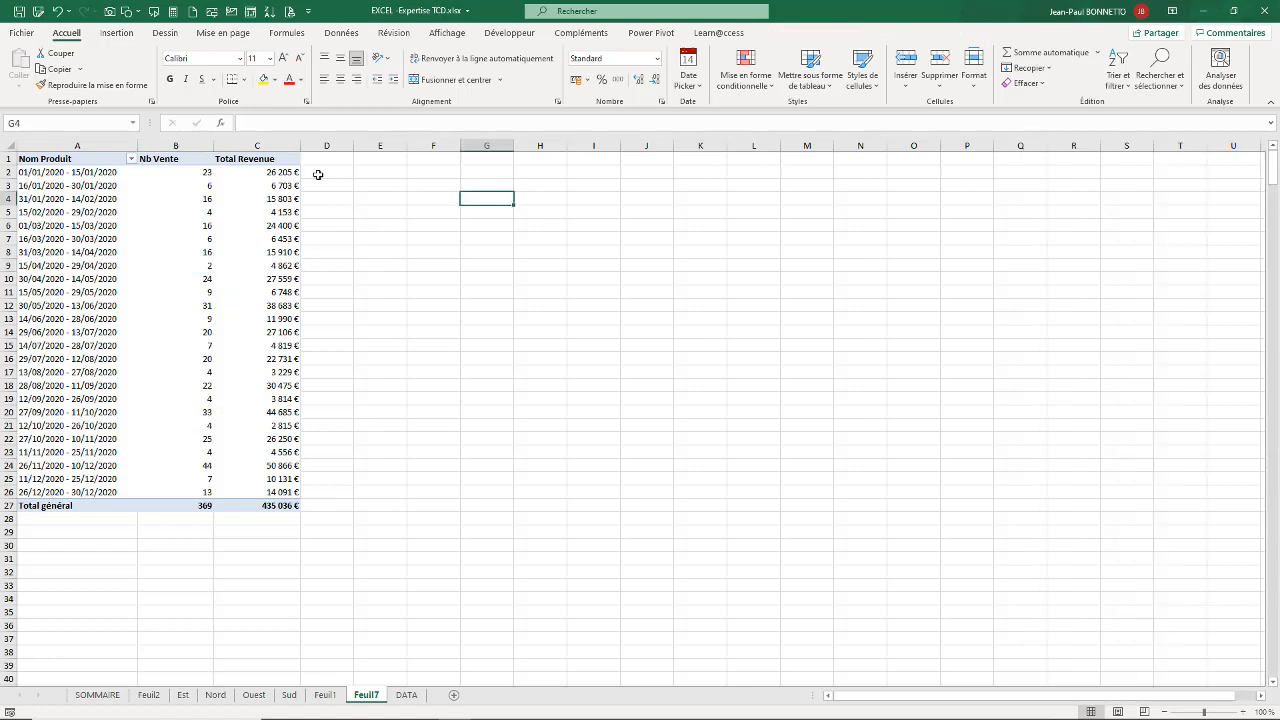
# Look through the SOMMAIRE, Est and Feuil2 sheets, finishing on Feuil7
pyautogui.click(96, 694)
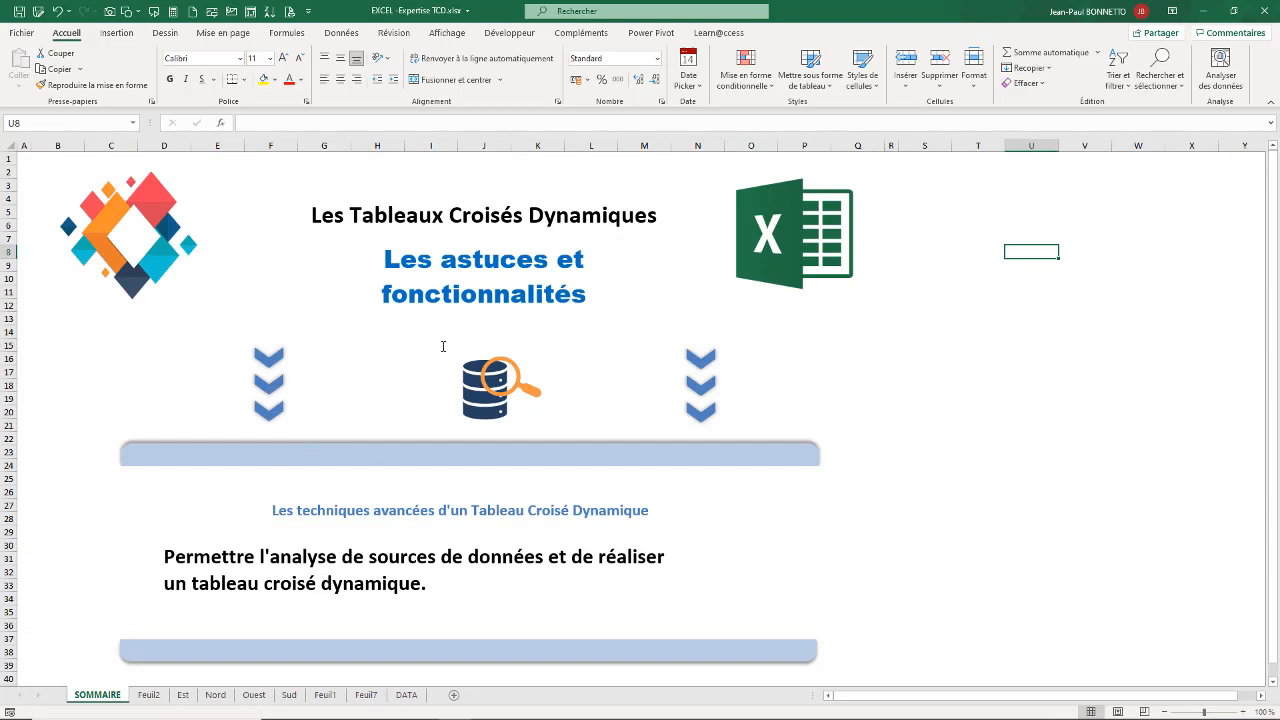
pyautogui.click(176, 700)
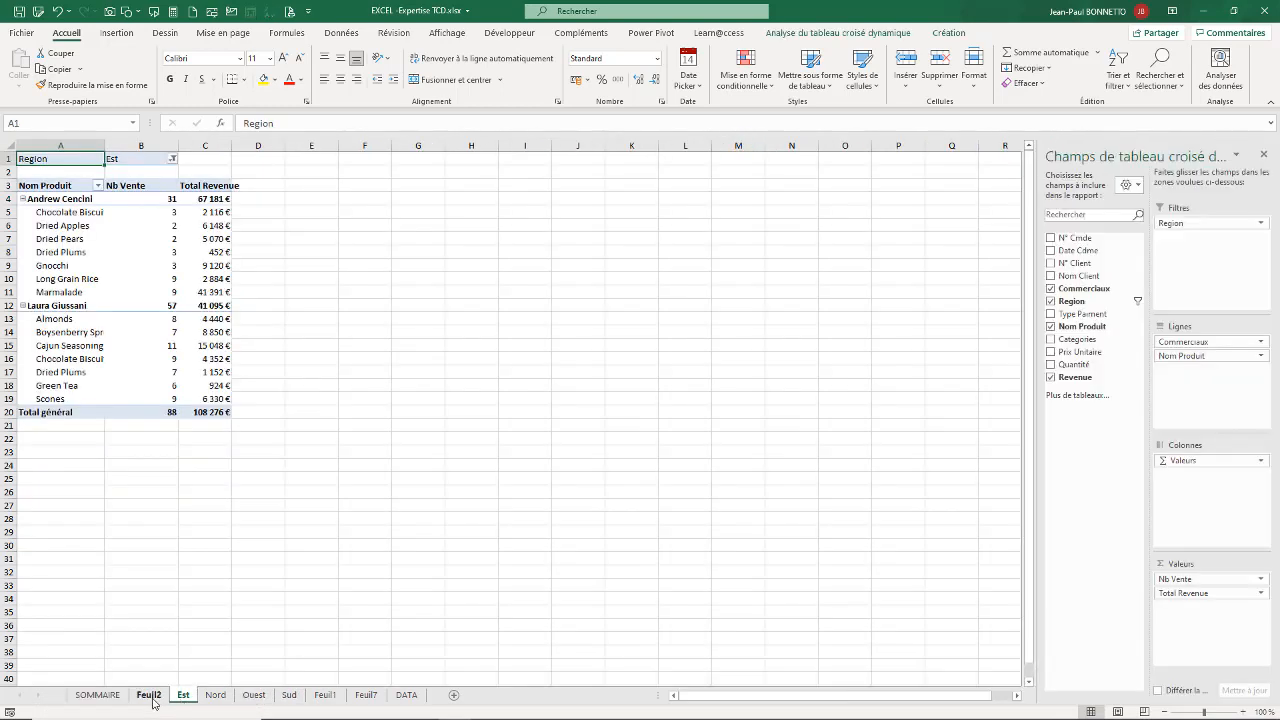
pyautogui.click(150, 695)
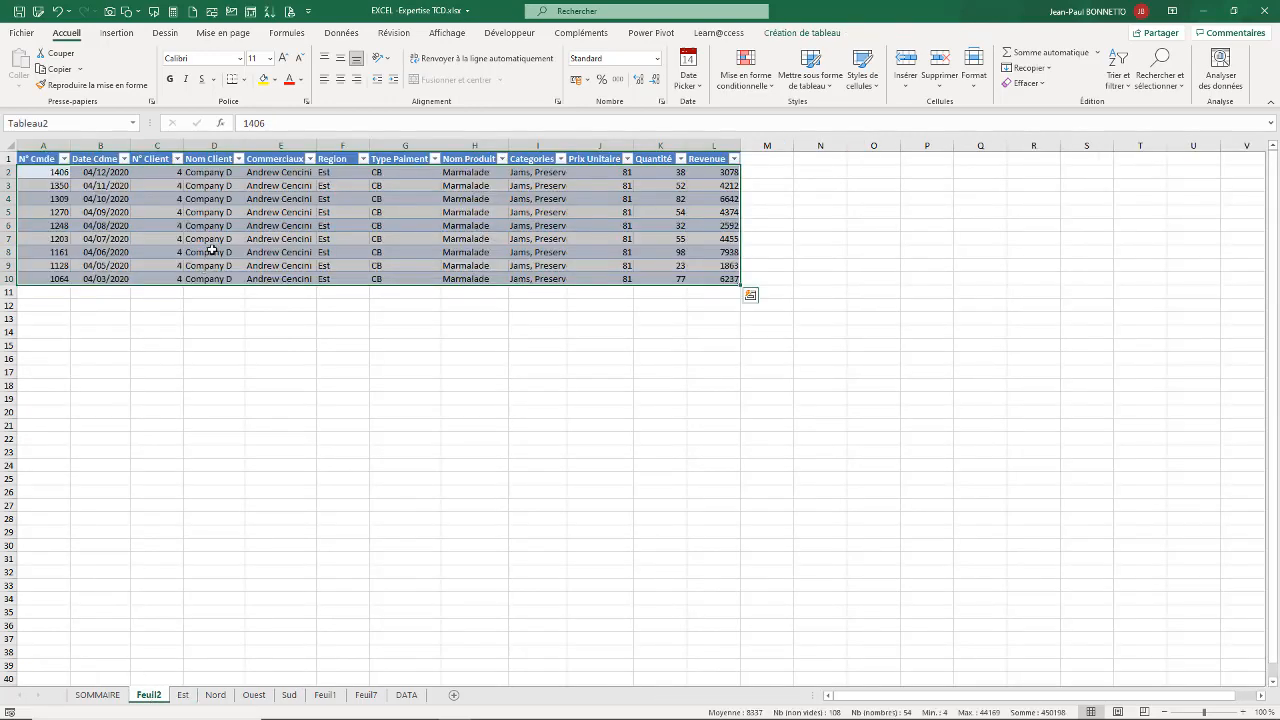
pyautogui.click(366, 695)
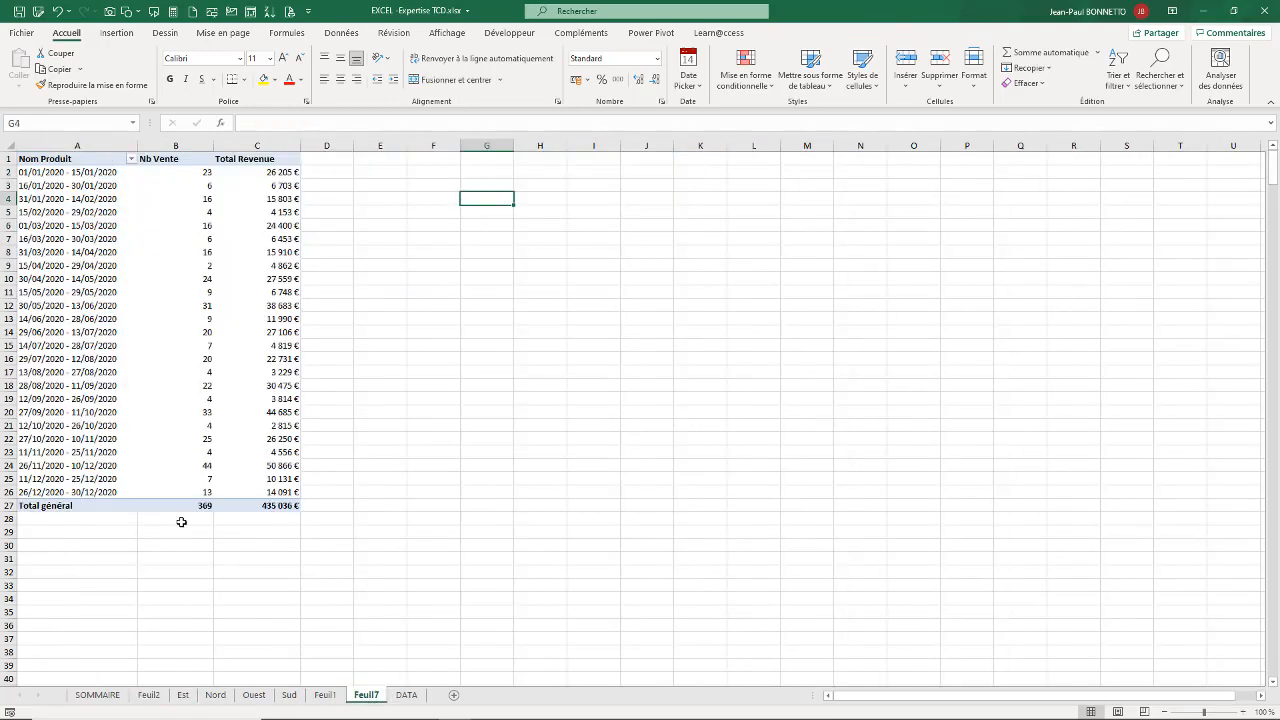
# Extract the records behind the 30/04/2020 - 14/05/2020 sales count to a new sheet and select their order dates
pyautogui.click(206, 281)
pyautogui.doubleClick(206, 281)
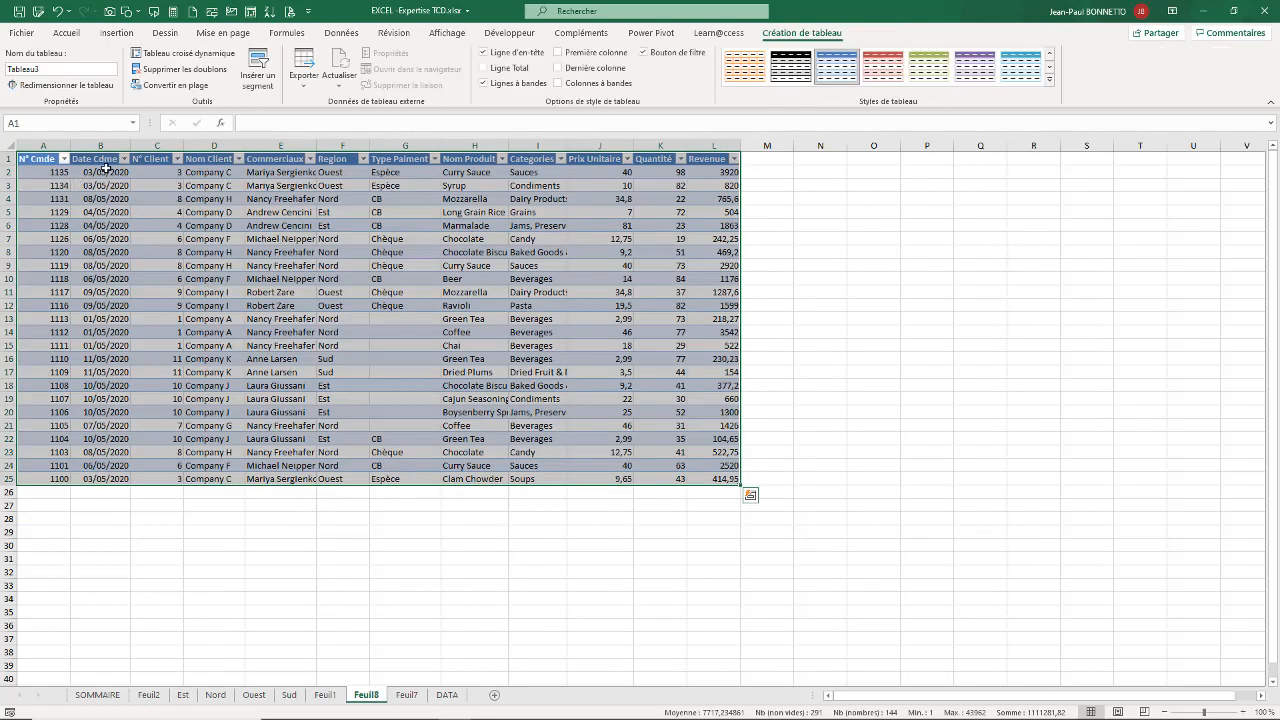
pyautogui.moveTo(104, 172); pyautogui.dragTo(110, 479)
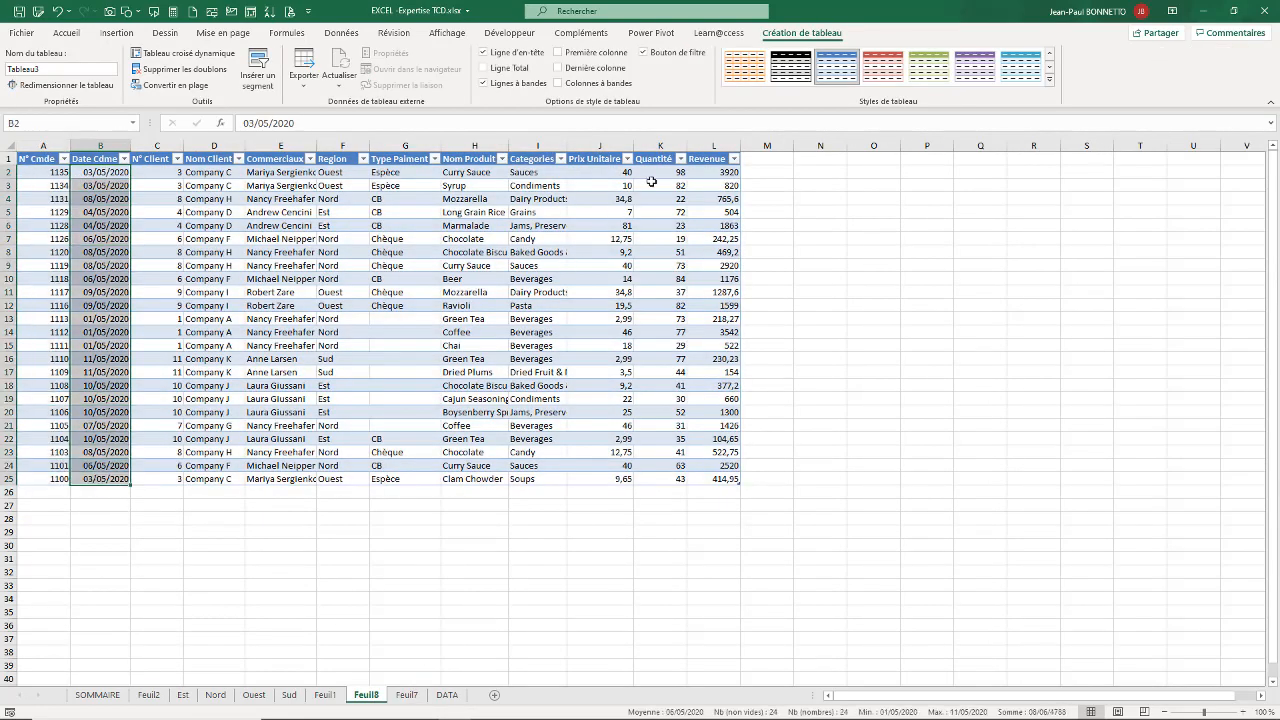
# Return to the grouped pivot table on Feuil7 and inspect its Total Revenue column
pyautogui.click(395, 702)
pyautogui.click(281, 306)
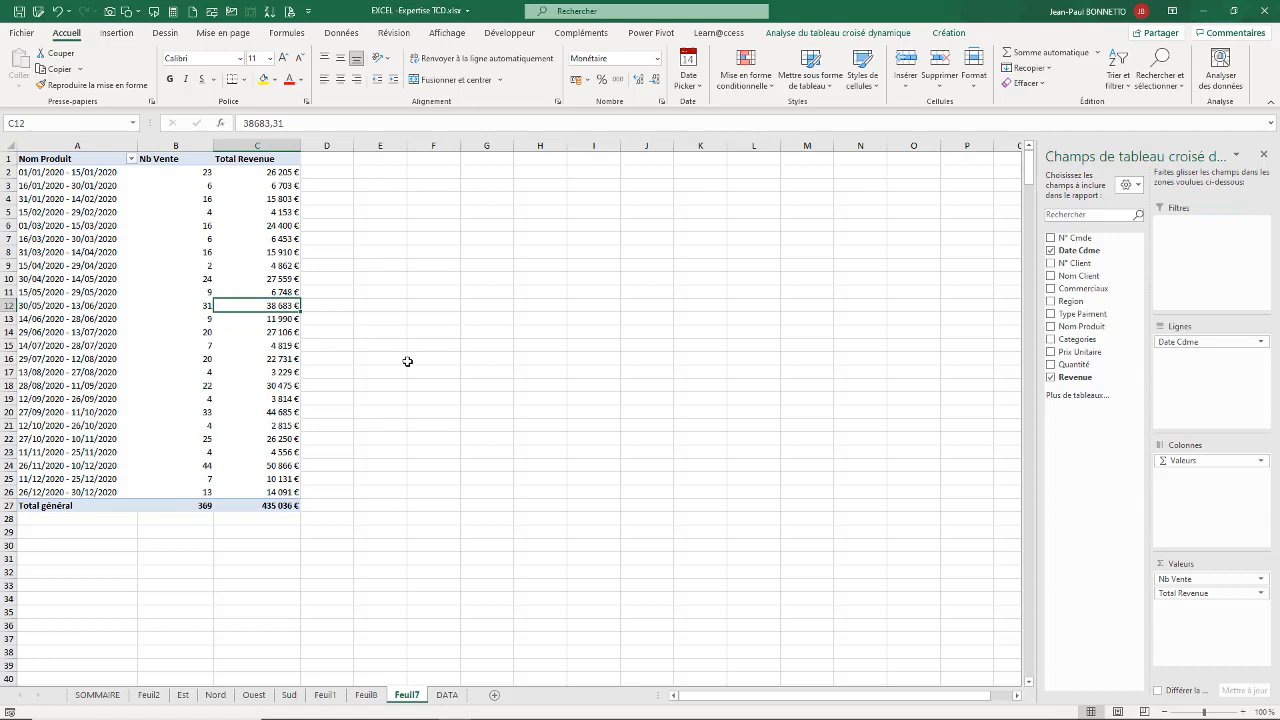
pyautogui.click(241, 164)
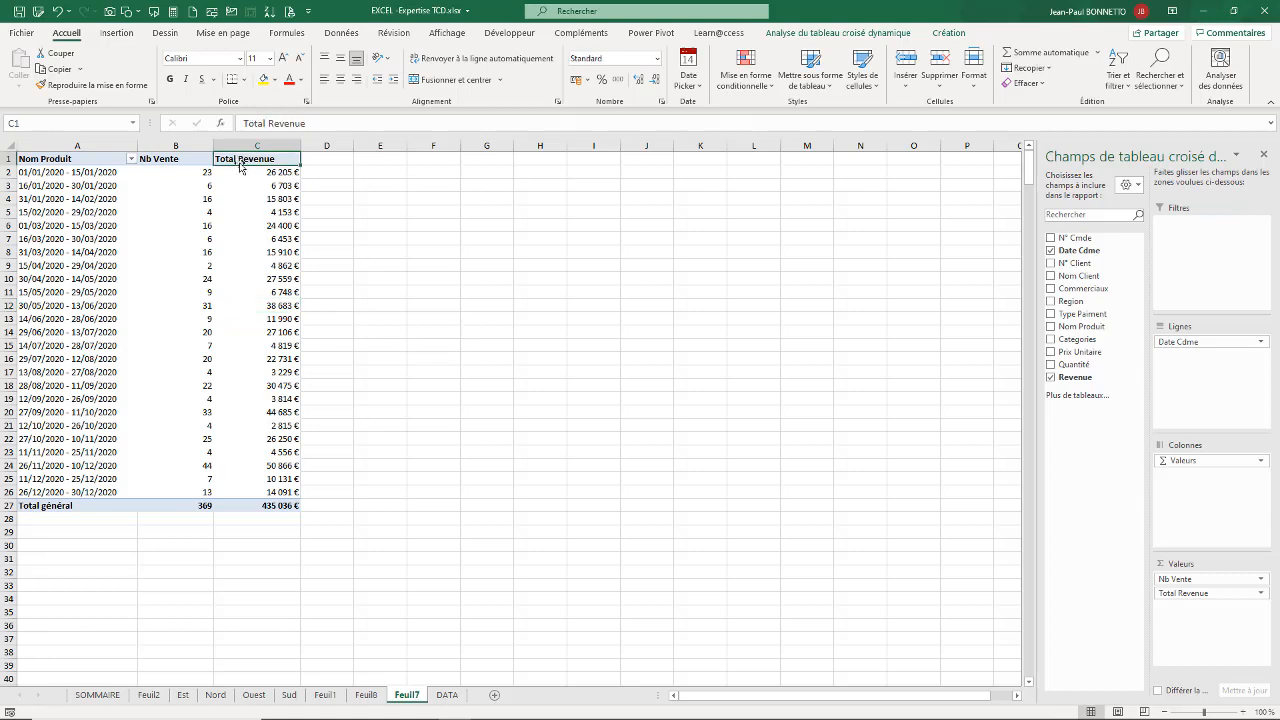